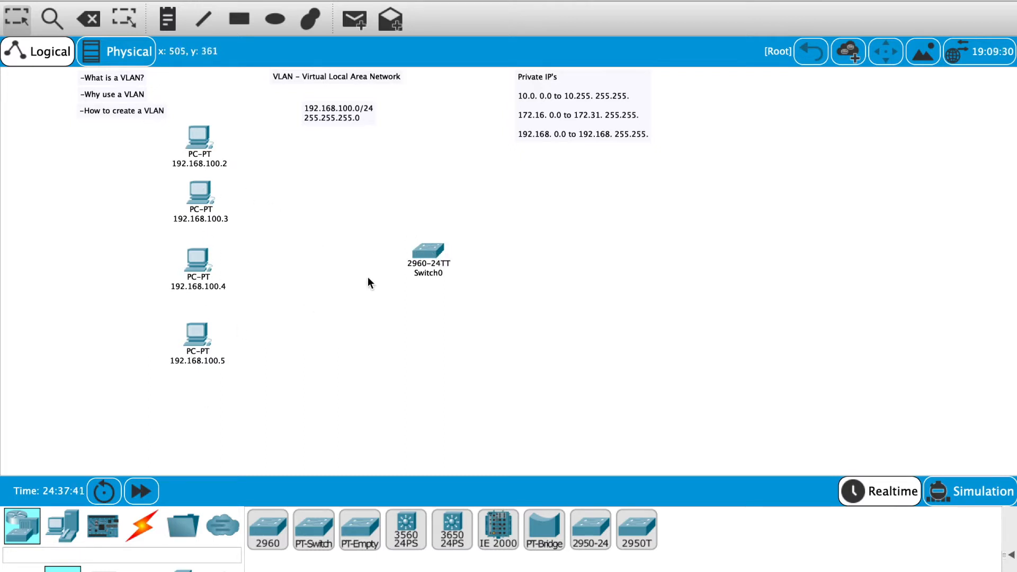
- Connect FastEthernet0 of PC 192.168.100.2 to FastEthernet0/1 on Switch0 with a copper straight-through cable
click(141, 532)
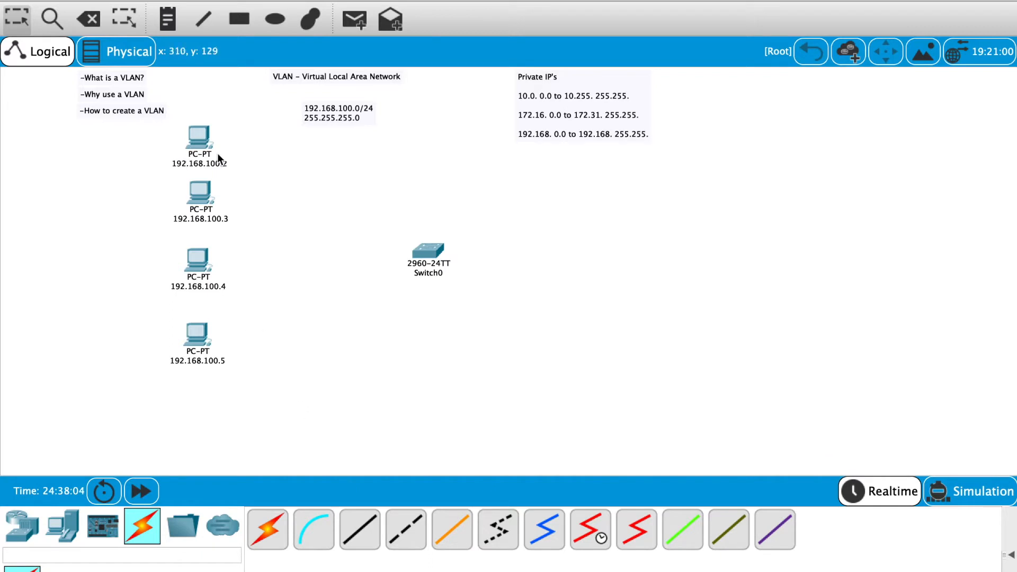
click(359, 529)
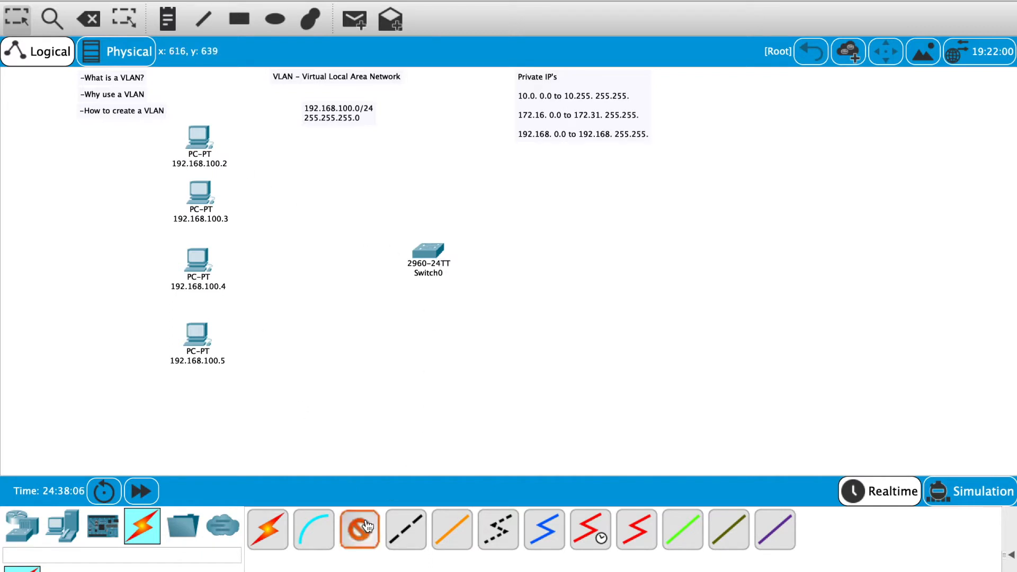
click(199, 134)
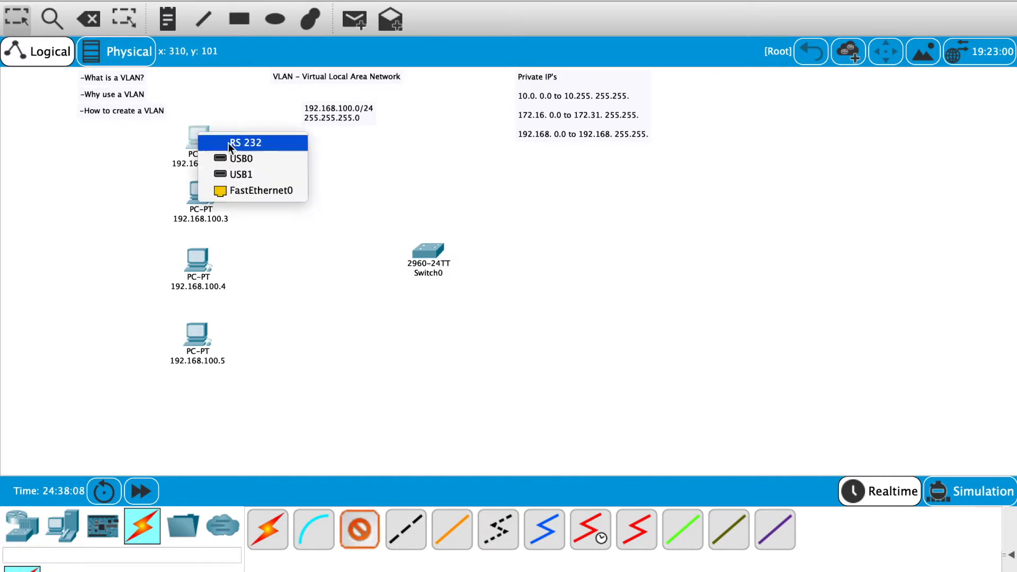
click(240, 195)
click(426, 249)
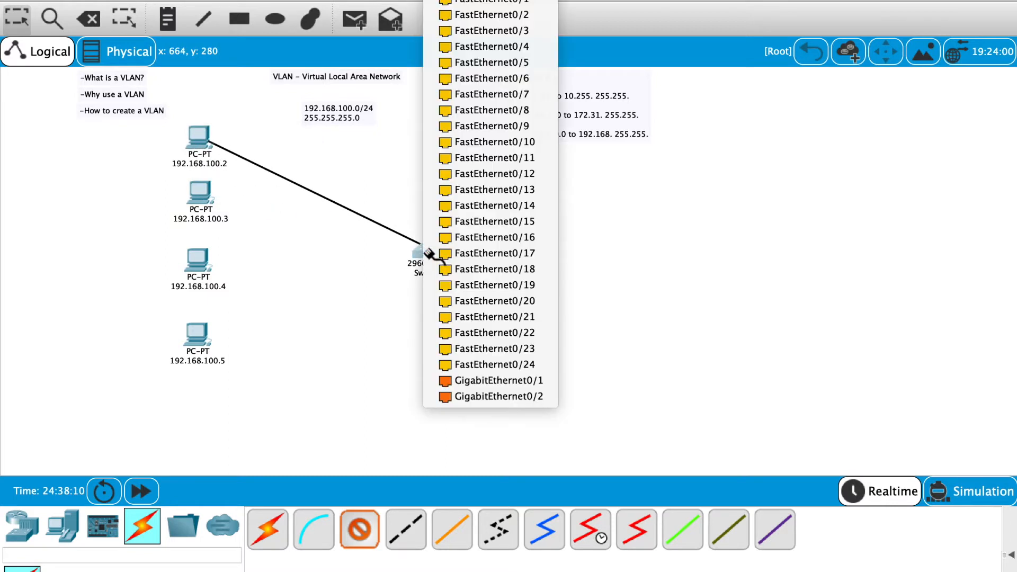
click(503, 2)
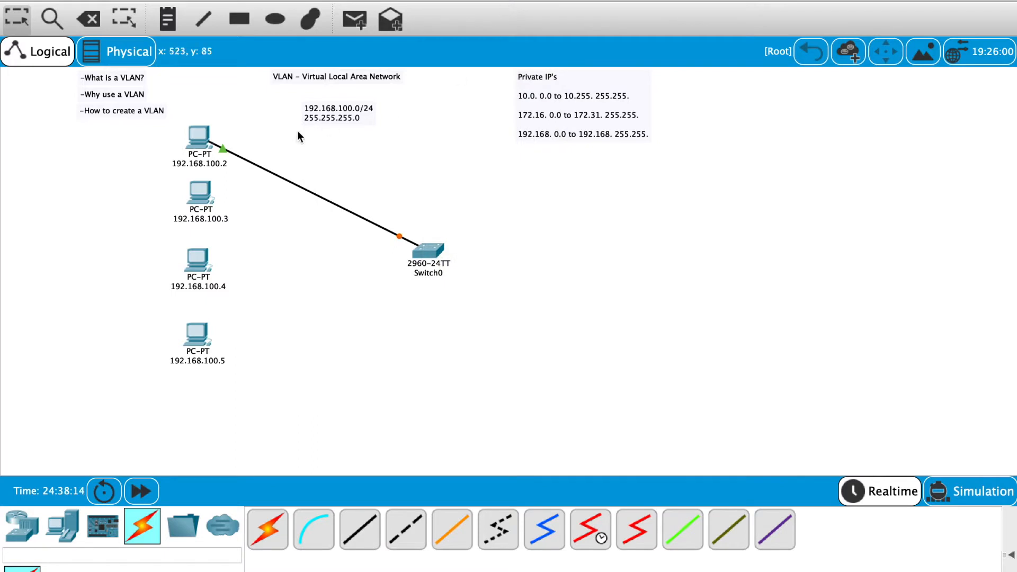
- Connect FastEthernet0 of PC 192.168.100.3 to FastEthernet0/2 on Switch0 with a copper straight-through cable
click(199, 197)
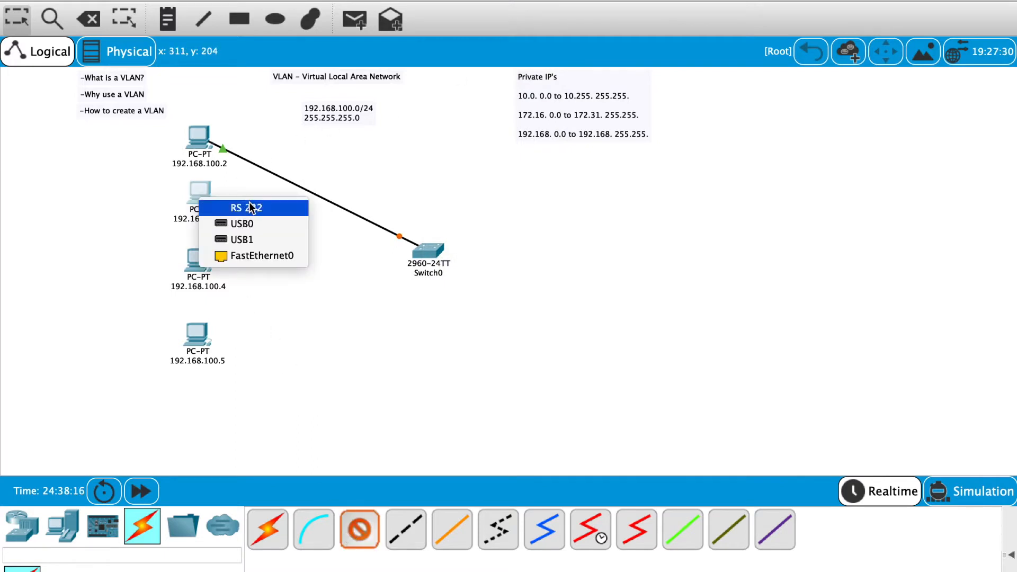
click(244, 256)
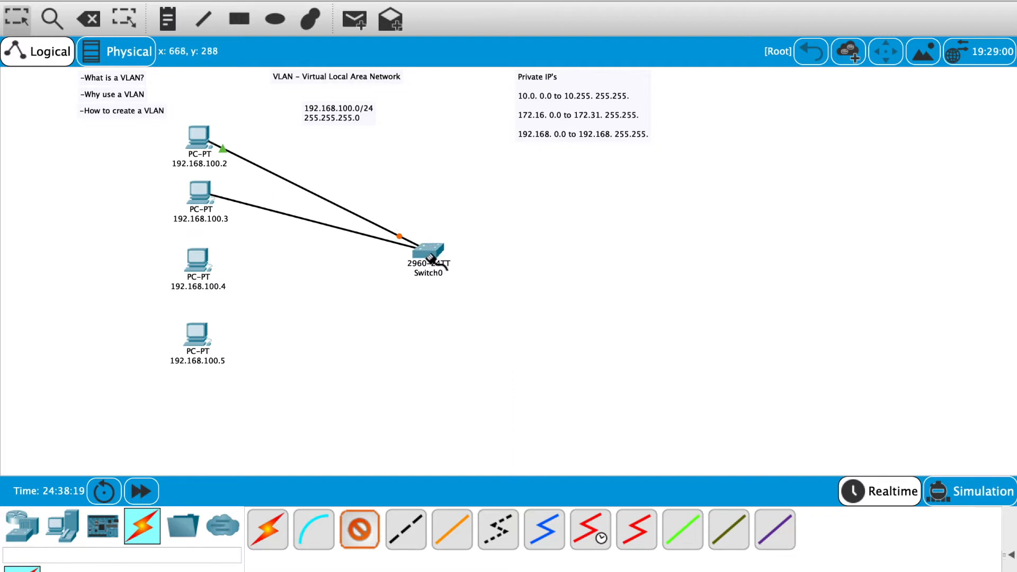
click(429, 257)
click(520, 3)
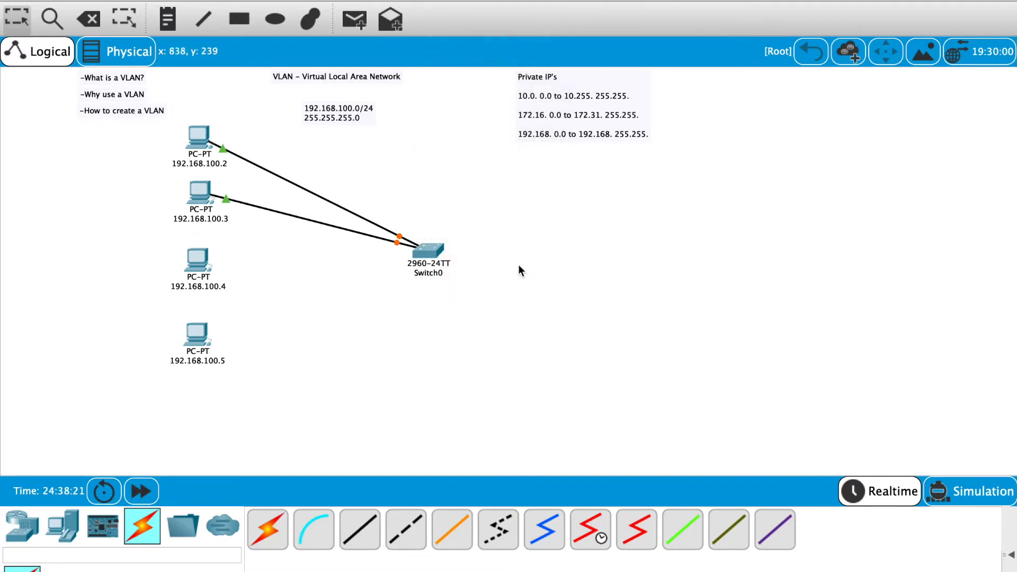
- Connect FastEthernet0 of PC 192.168.100.4 to the next free FastEthernet port on Switch0 with a copper straight-through cable
click(359, 529)
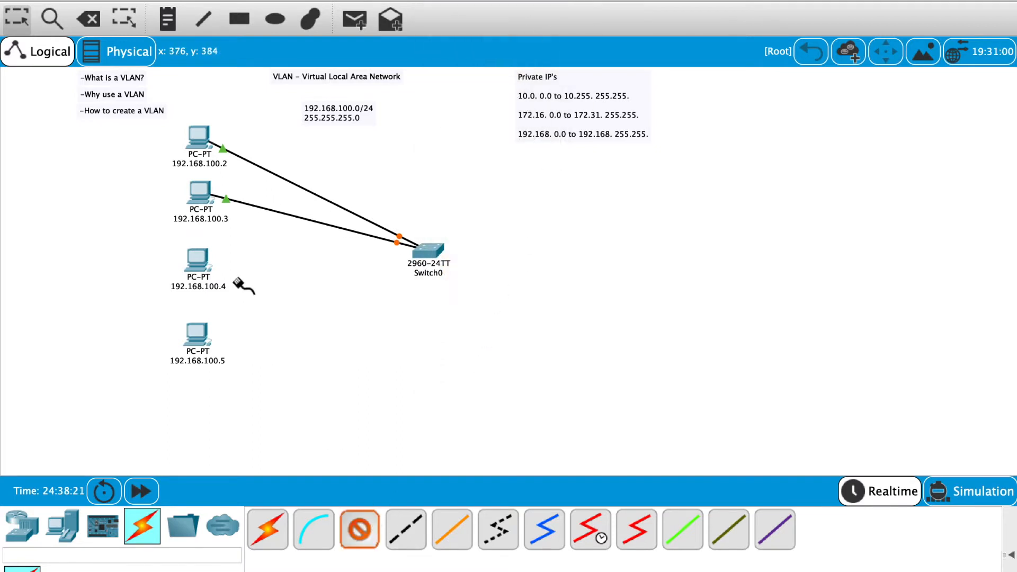
click(198, 262)
click(233, 314)
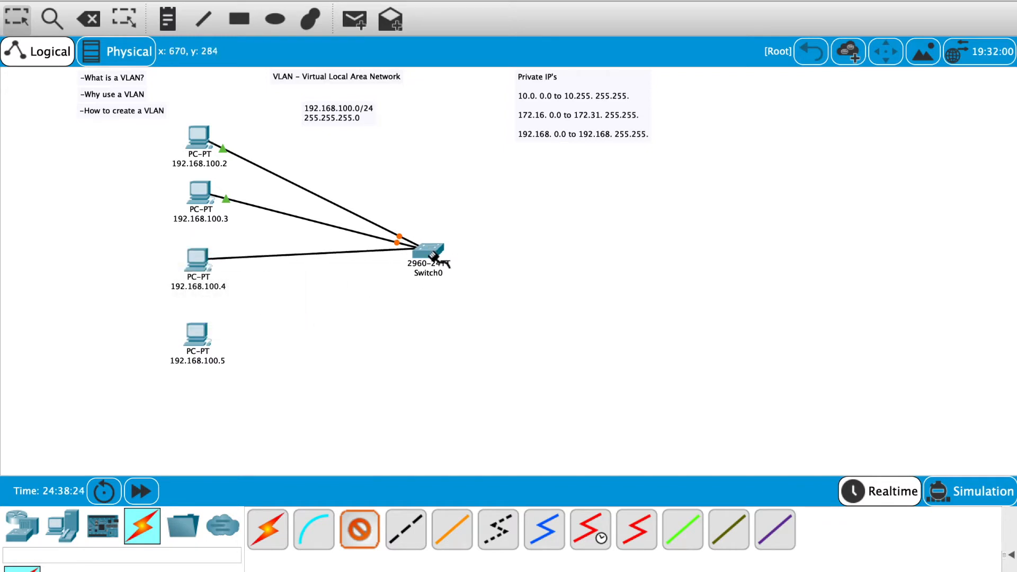
click(427, 247)
click(506, 5)
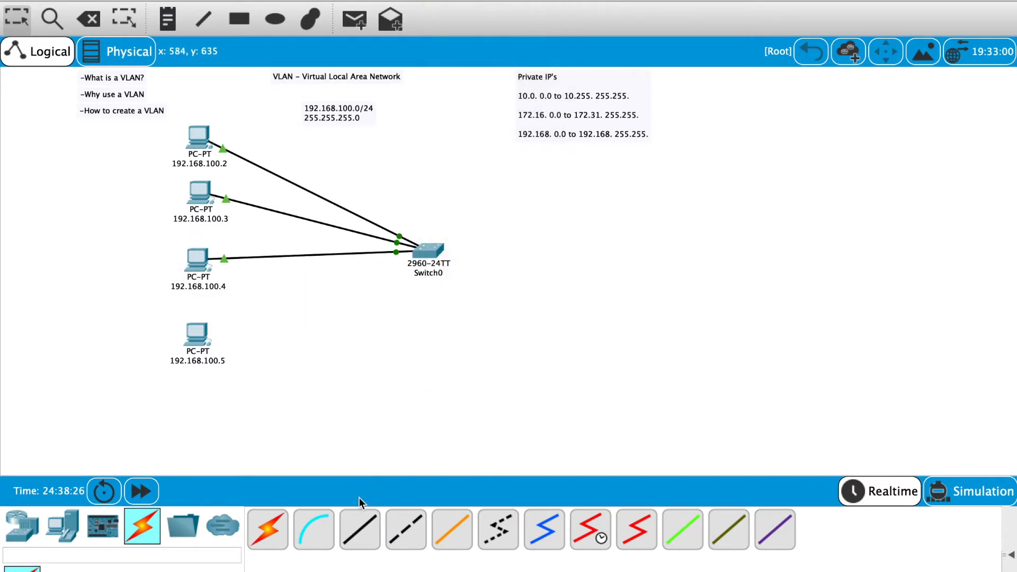
- Connect FastEthernet0 of PC 192.168.100.5 to FastEthernet0/4 on Switch0 with a copper straight-through cable
click(359, 529)
click(197, 335)
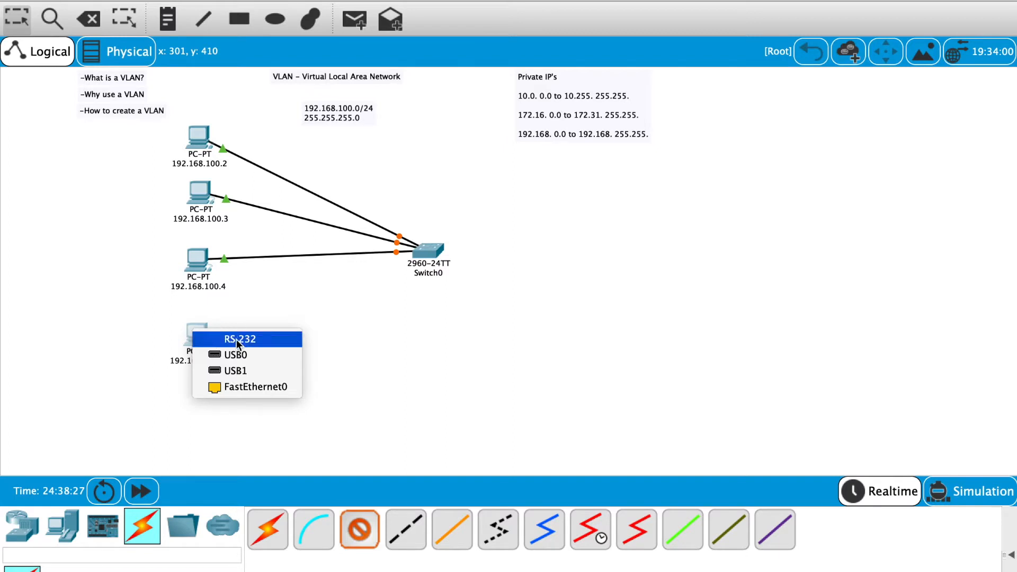
click(234, 390)
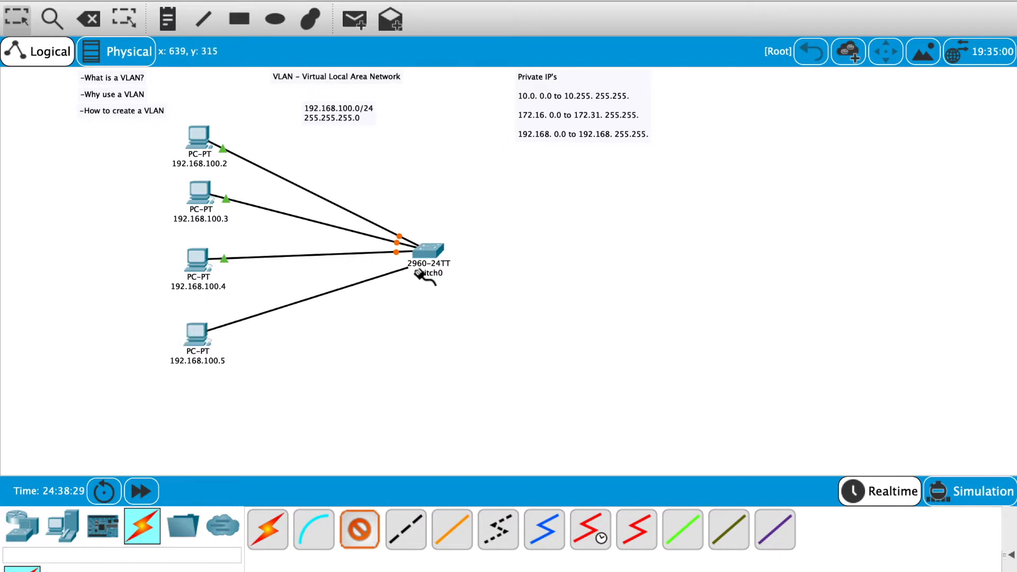
click(429, 249)
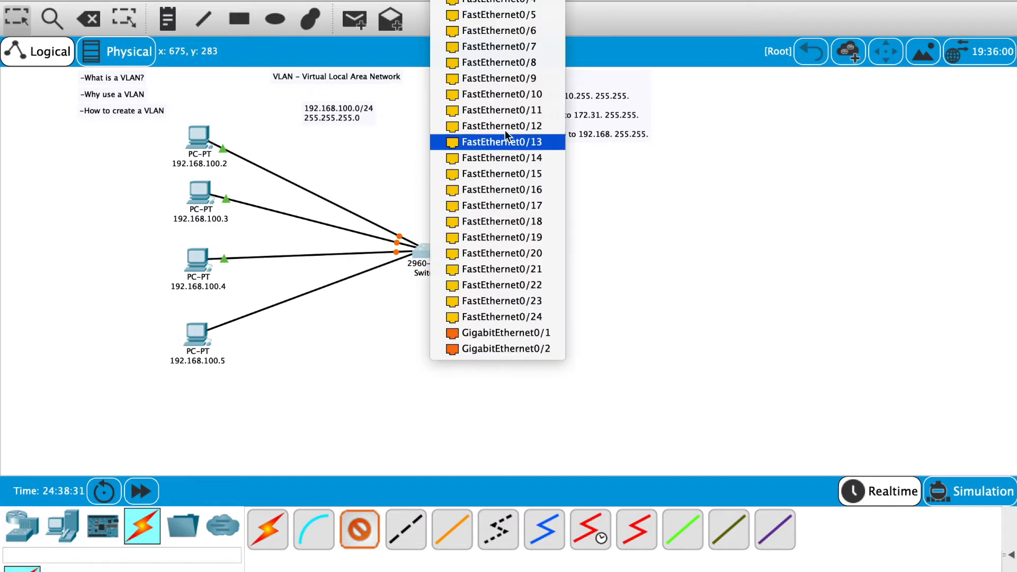
click(503, 2)
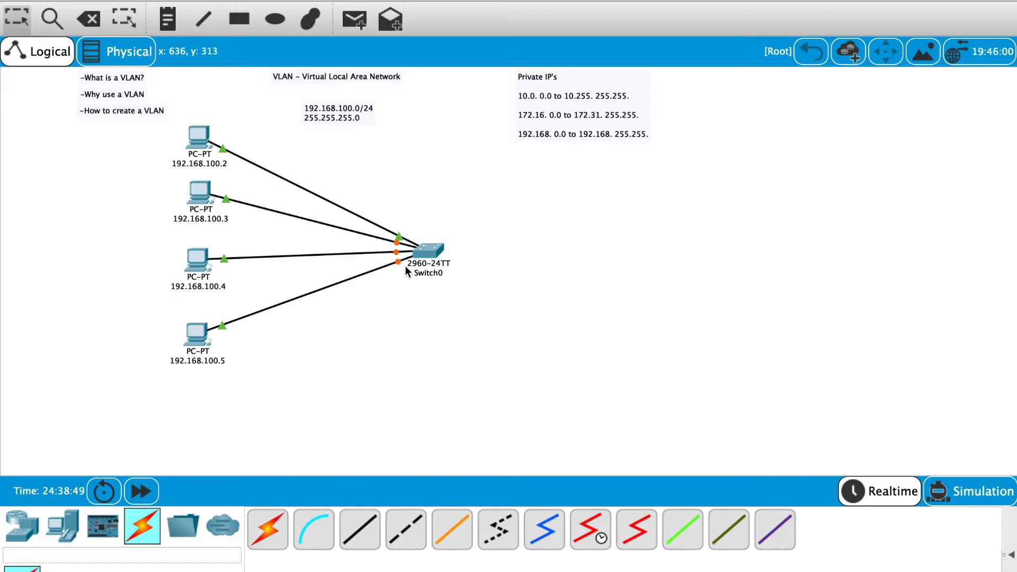
- Ping 192.168.100.5 from the Command Prompt of PC 192.168.100.2
mouse_move(406, 271)
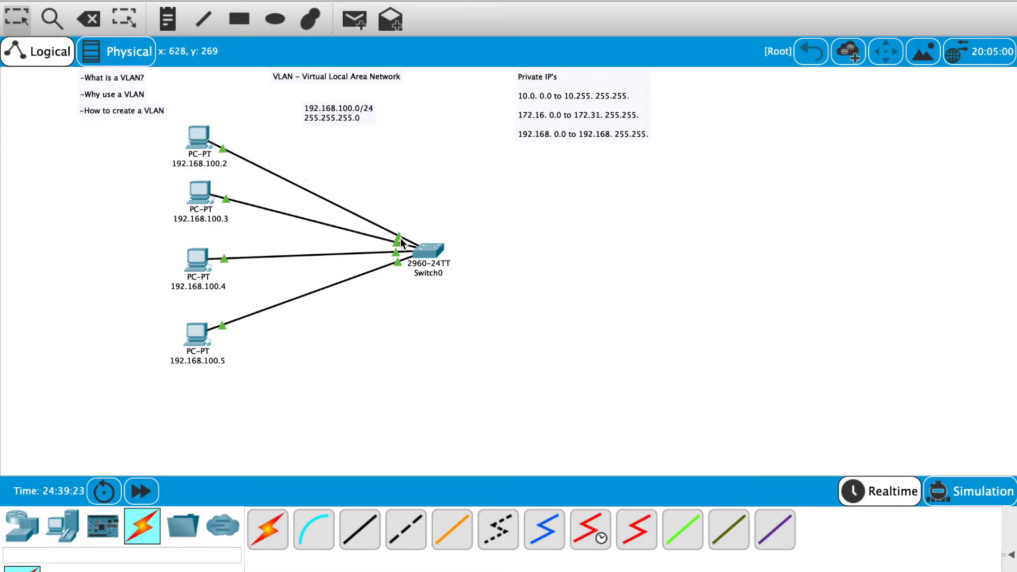
mouse_move(429, 253)
click(197, 132)
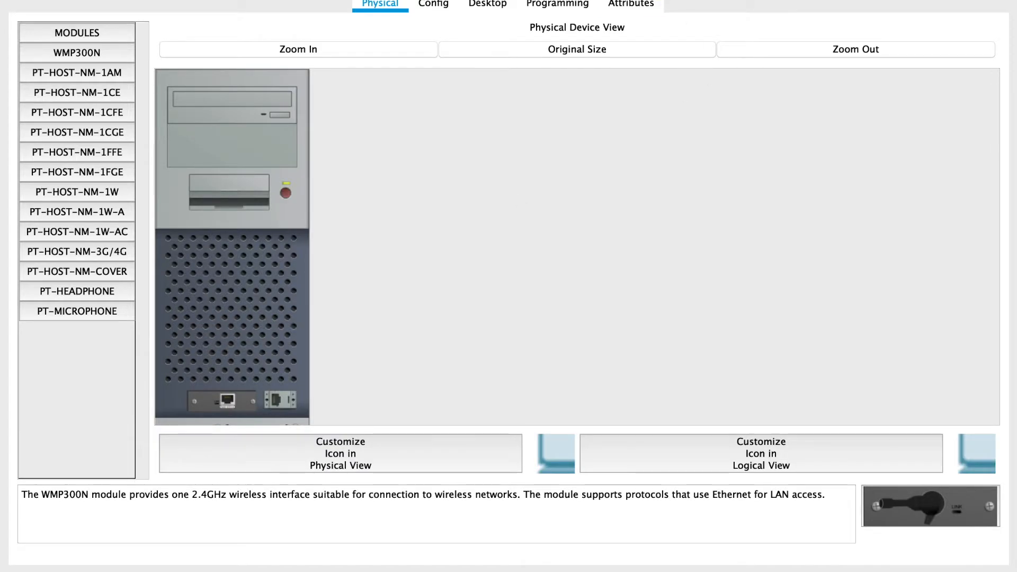
click(490, 4)
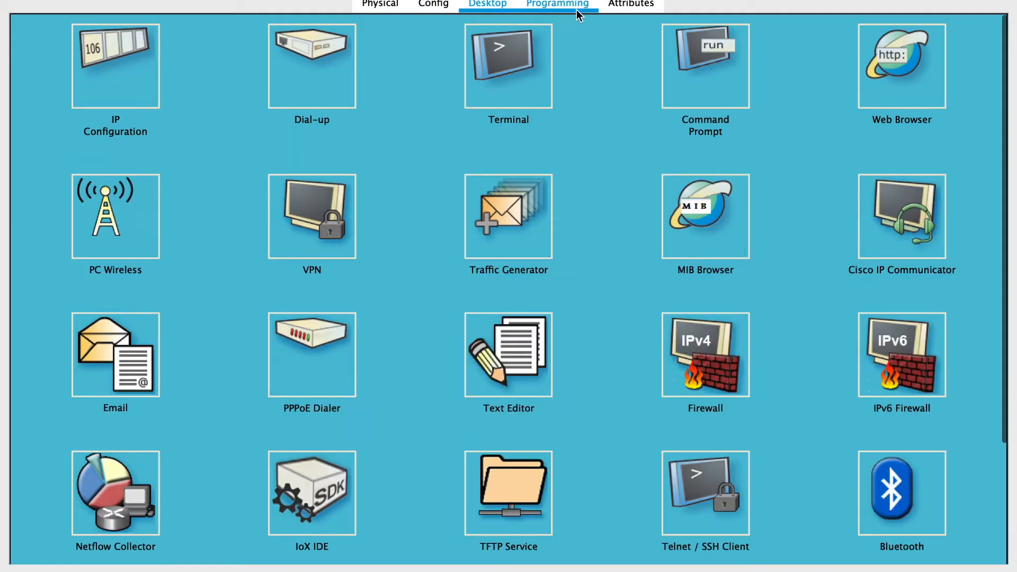
click(685, 83)
text(ping)
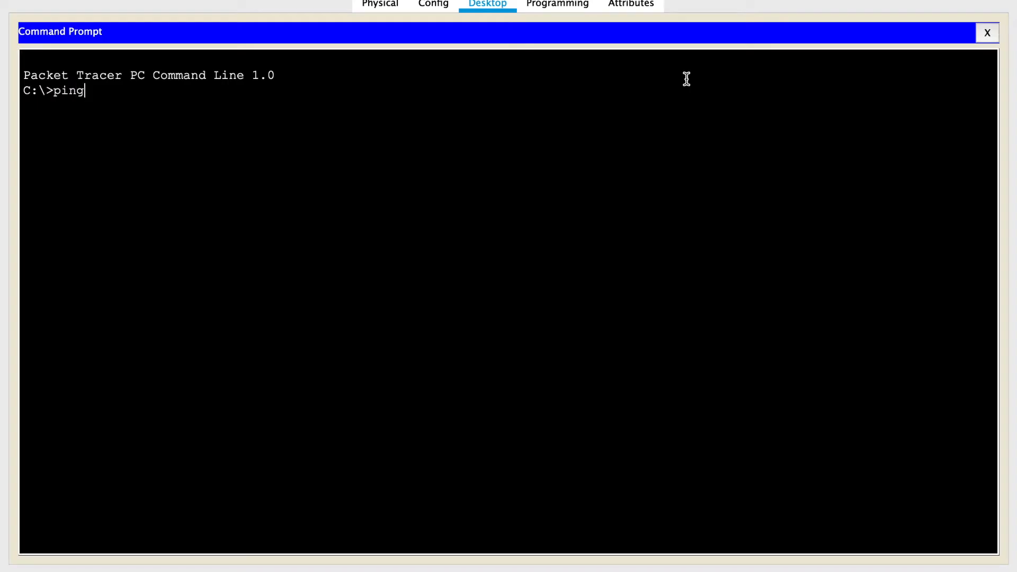
text( 192.168.100.5)
key(Return)
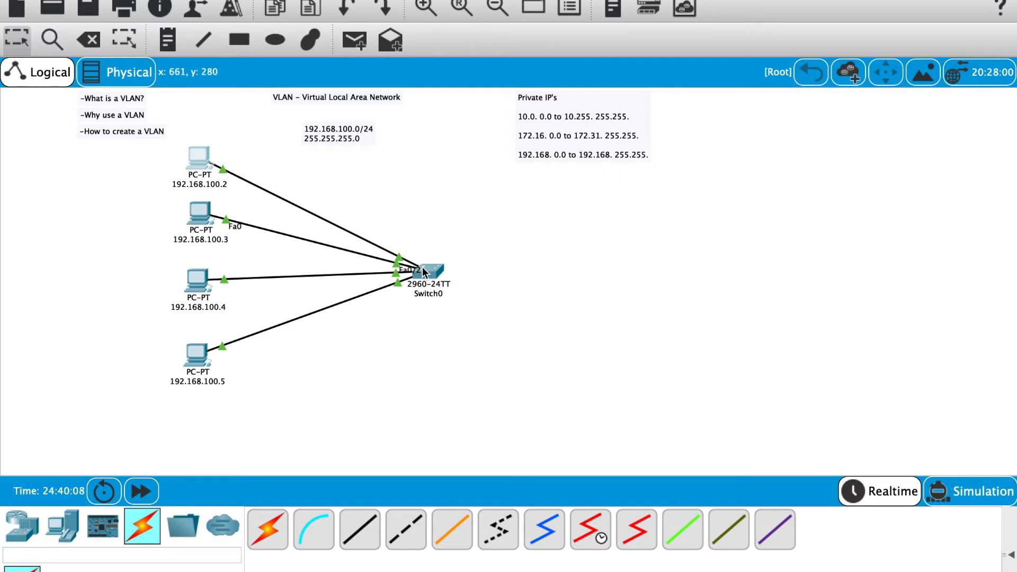
mouse_move(429, 273)
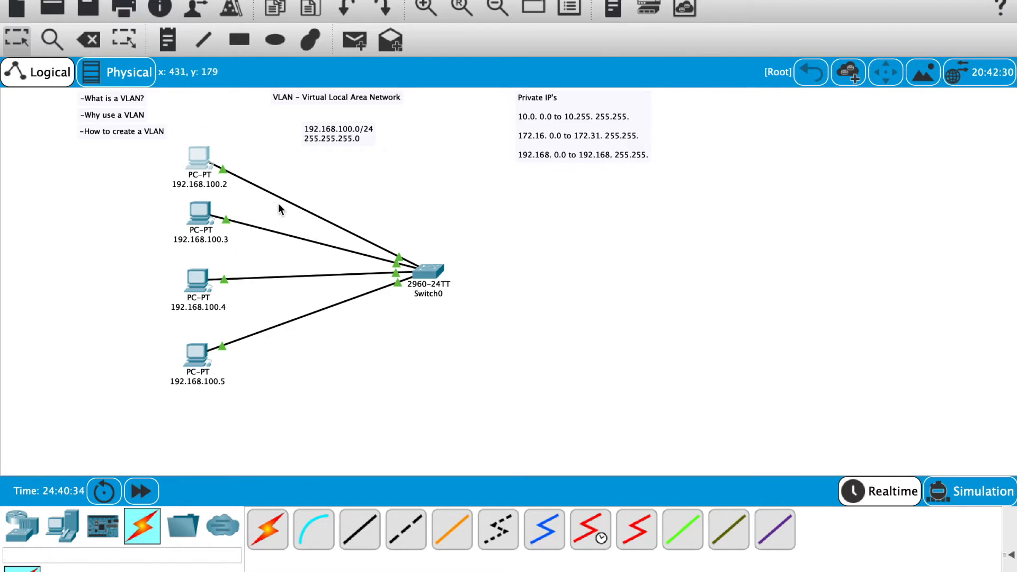
mouse_move(203, 162)
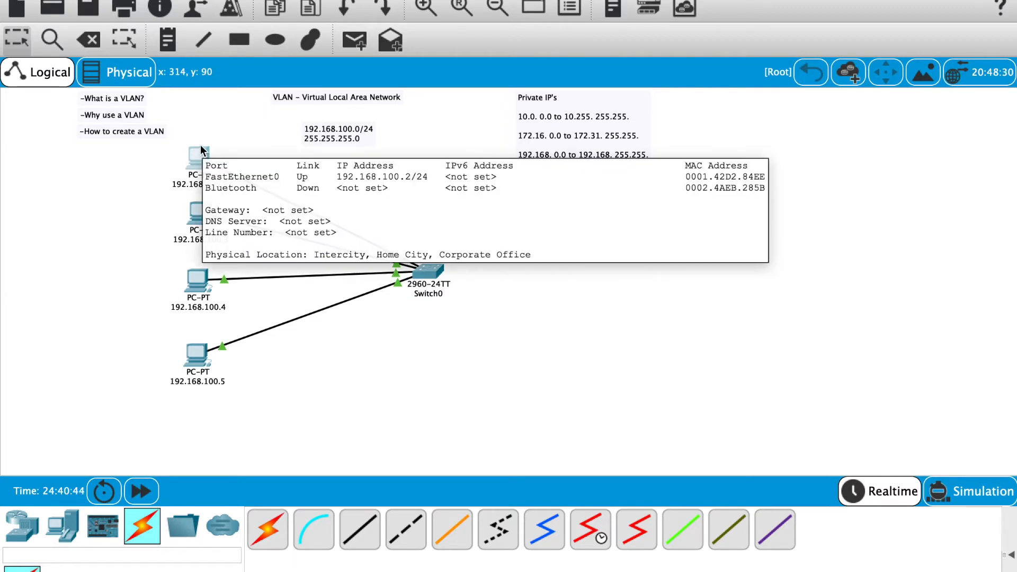
mouse_move(195, 212)
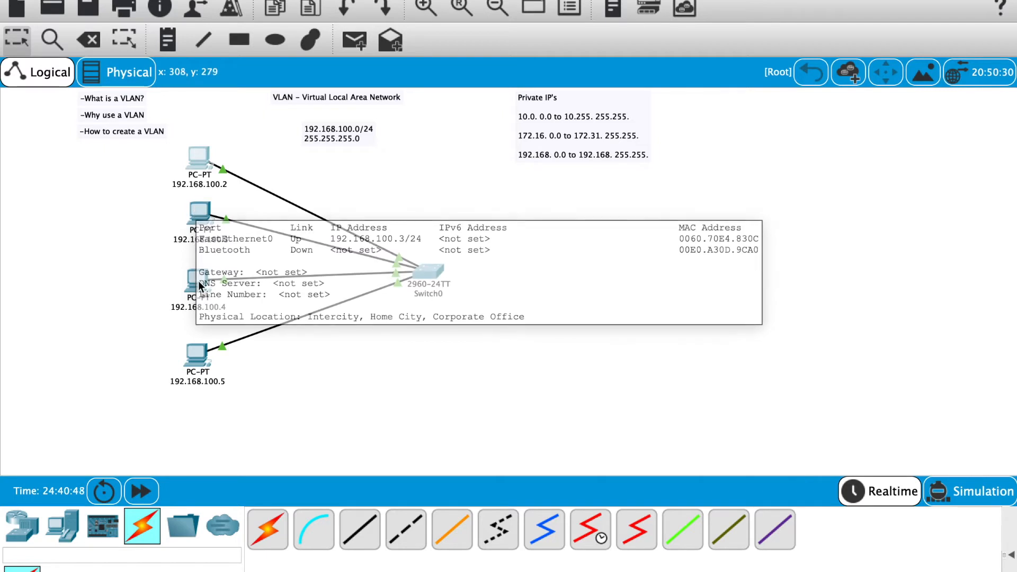
mouse_move(189, 281)
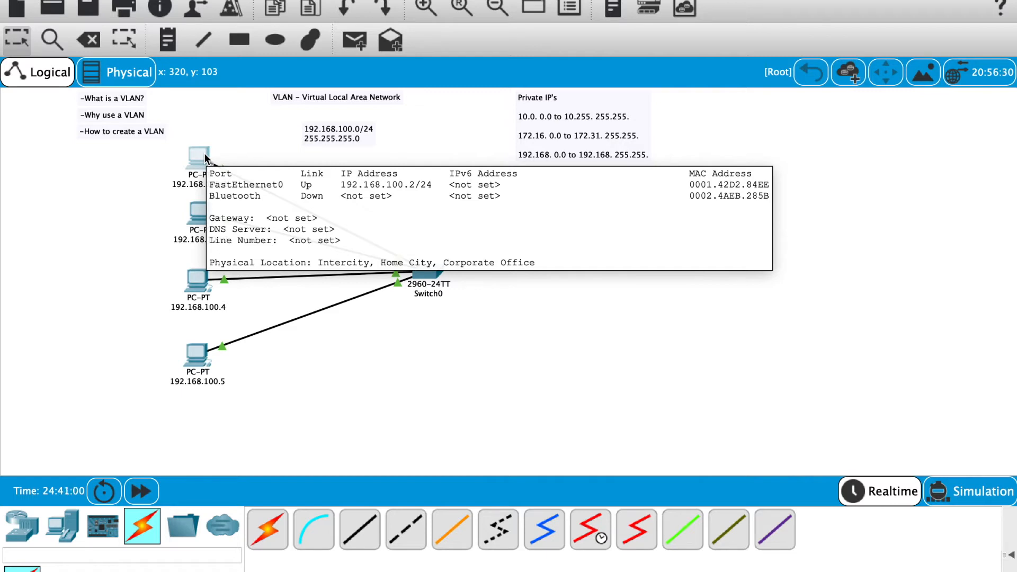
- Arrange PCs 192.168.100.2 and 192.168.100.3 to the right of the switch, and 192.168.100.4 above 192.168.100.5 on its left
drag(205, 157, 624, 203)
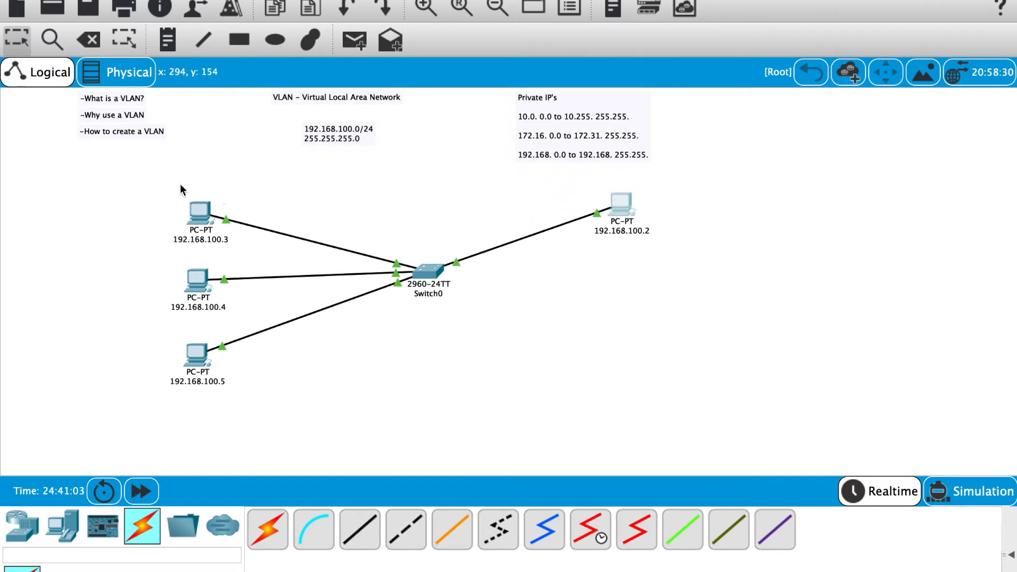
drag(196, 210, 623, 295)
drag(196, 276, 234, 170)
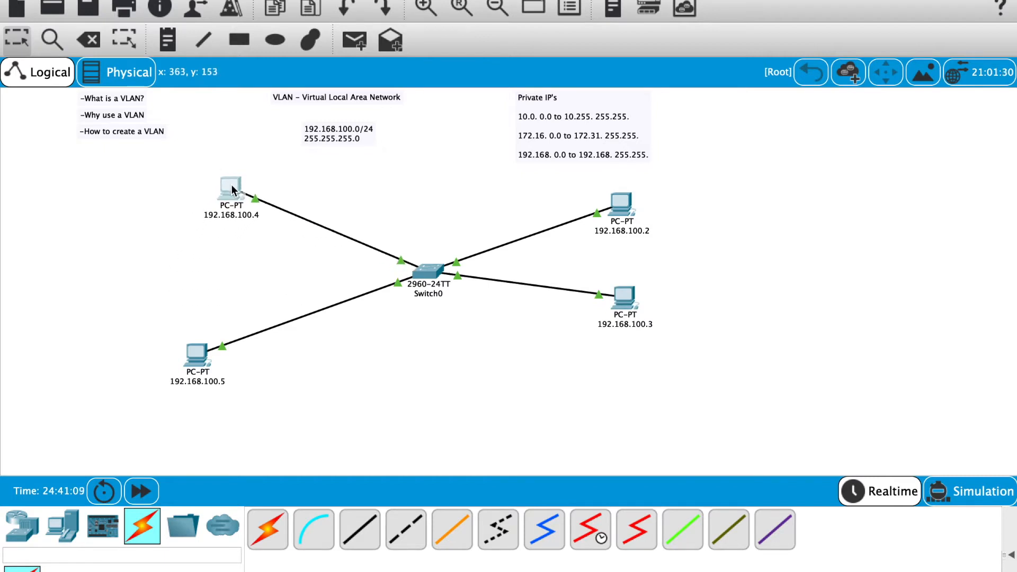
drag(197, 359, 238, 317)
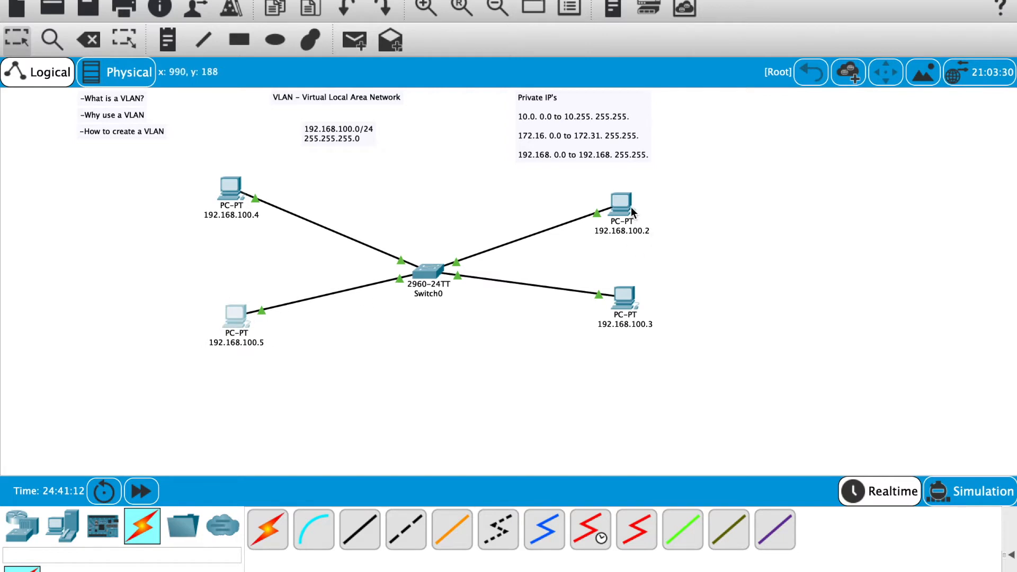
- Add a two-line note reading "MGT" and "VLAN 100" between PCs 192.168.100.4 and 192.168.100.5
click(168, 39)
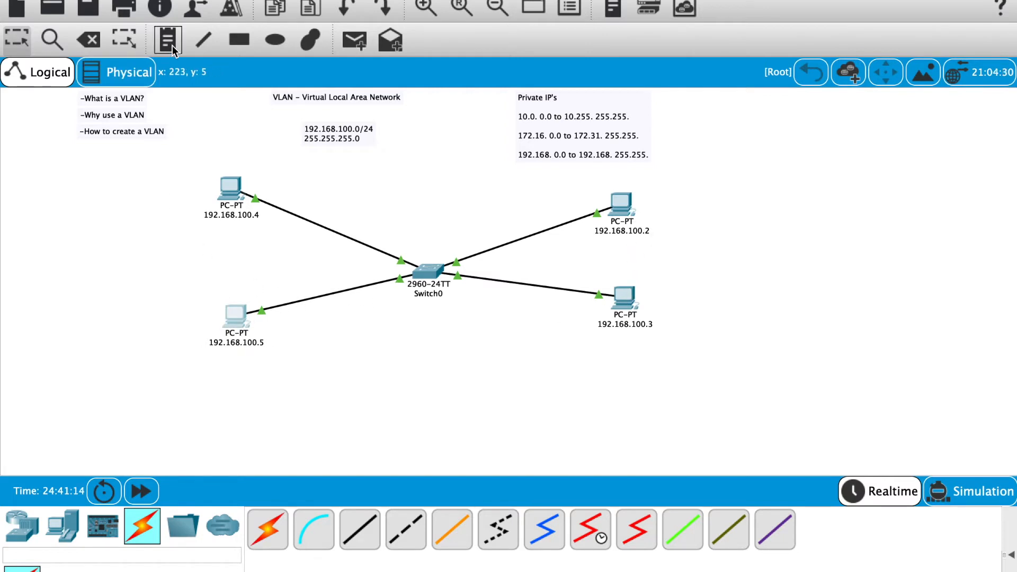
click(186, 249)
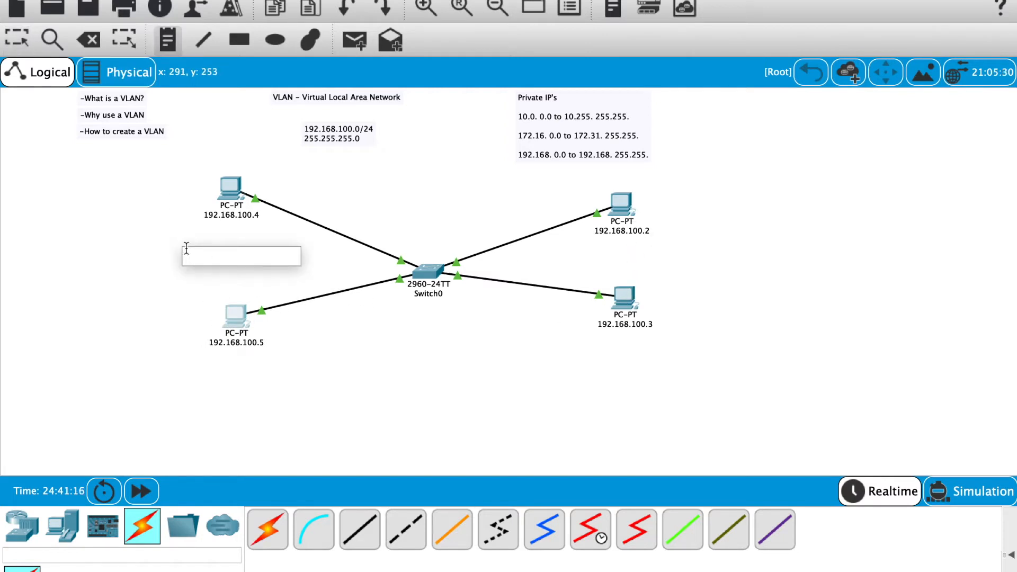
text(Mana)
key(BackSpace)
key(BackSpace)
key(BackSpace)
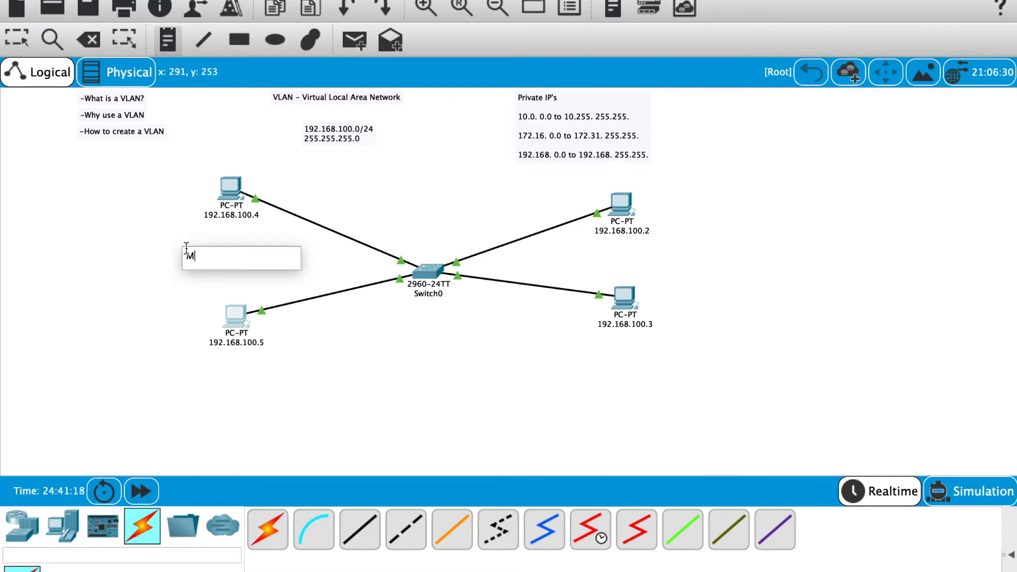
text(GT)
key(Return)
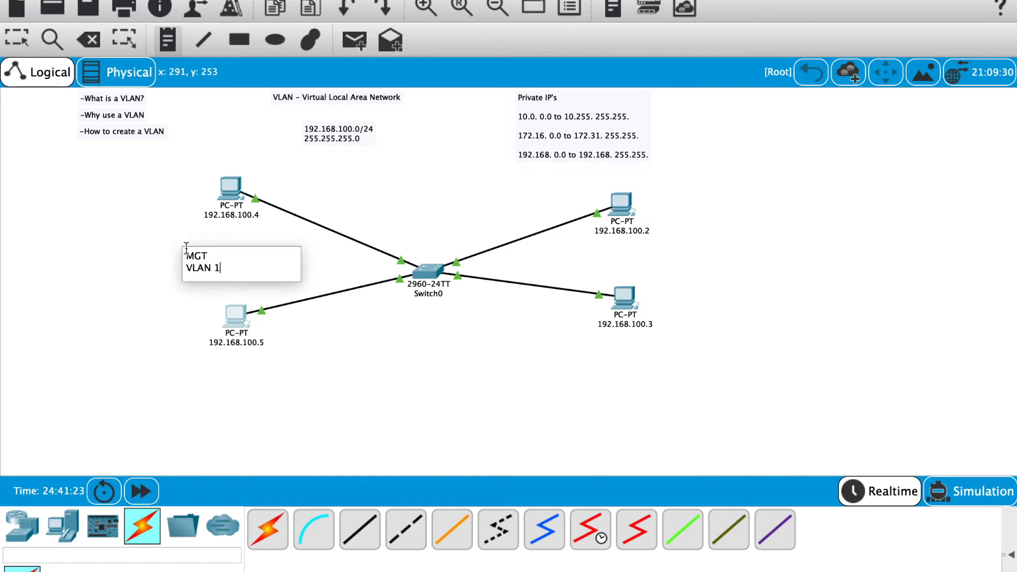
click(341, 368)
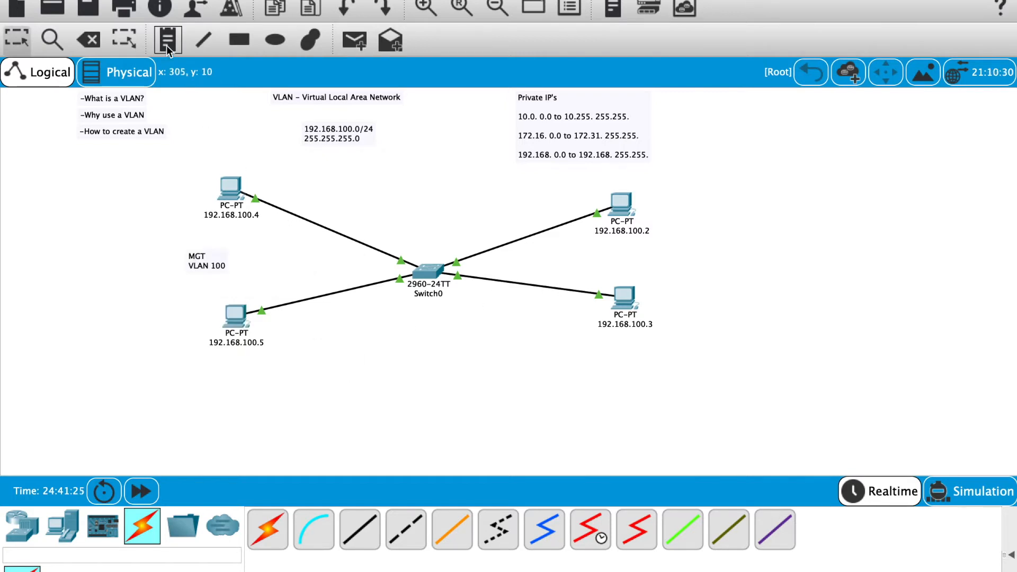
- Add a note reading "USERS VLAN 200" to the right of PCs 192.168.100.2 and 192.168.100.3
click(718, 274)
text(USERS)
key(BackSpace)
key(BackSpace)
key(BackSpace)
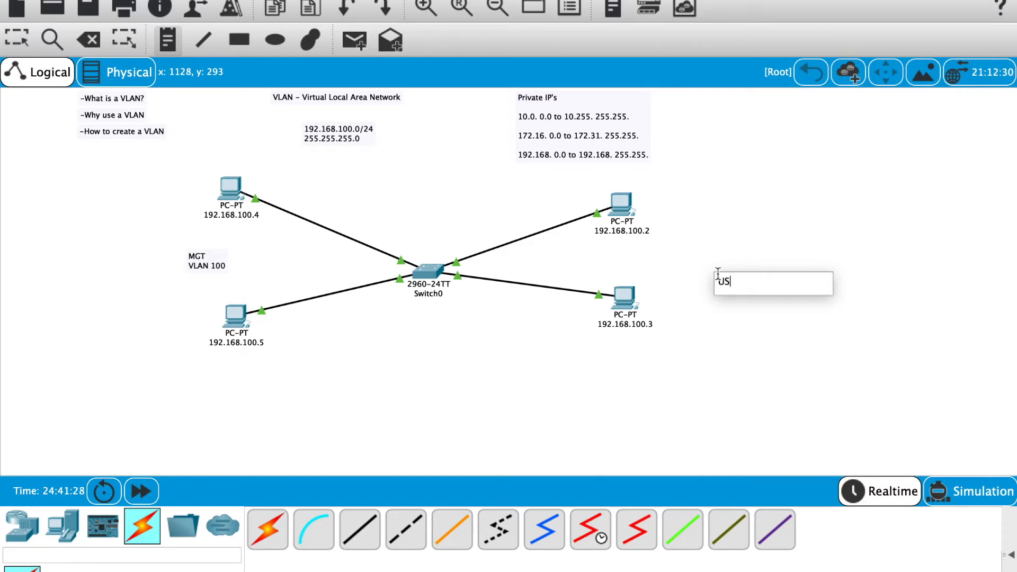
text(ERS VLAN 200)
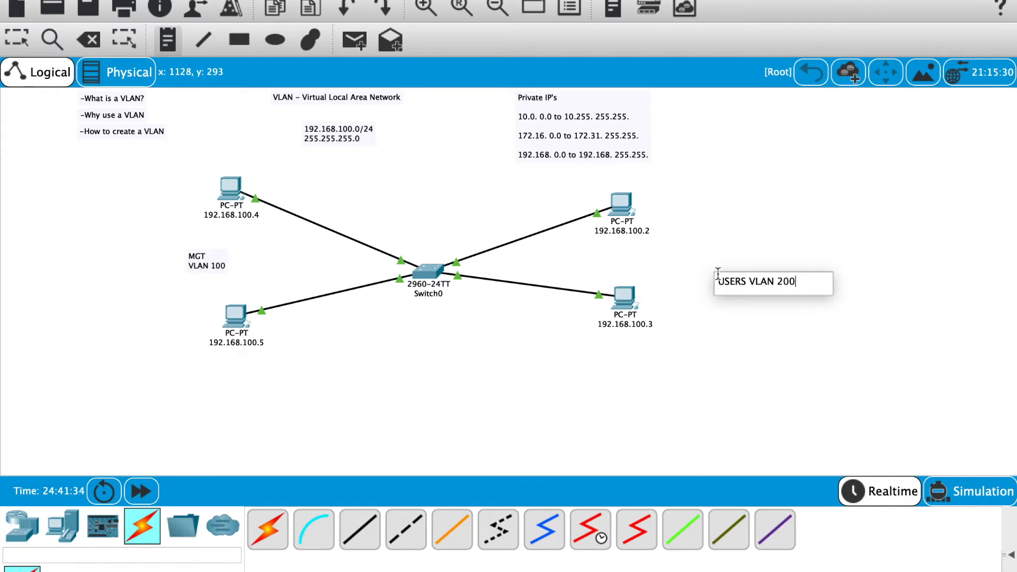
click(696, 312)
- Move the USERS VLAN 200 note closer to its two PCs and shift the MGT VLAN 100 note slightly to the right
drag(745, 286, 689, 265)
drag(208, 254, 220, 254)
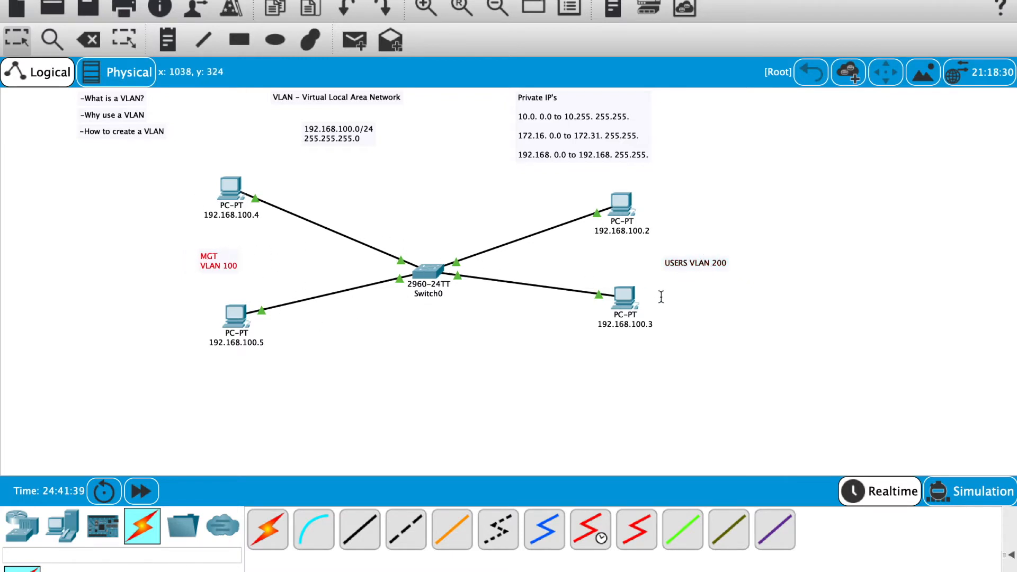
- Spread the two users PCs apart by moving 192.168.100.3 slightly down and 192.168.100.2 slightly up
click(627, 301)
drag(627, 302, 628, 311)
drag(623, 212, 625, 196)
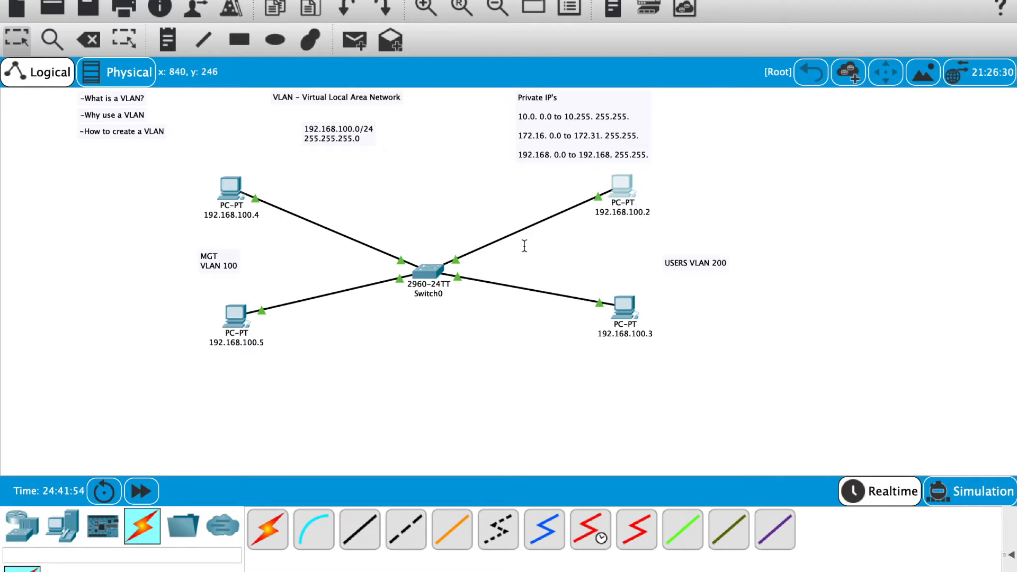
- Open the command line interface of Switch0 and bring up its user EXEC prompt
mouse_move(455, 260)
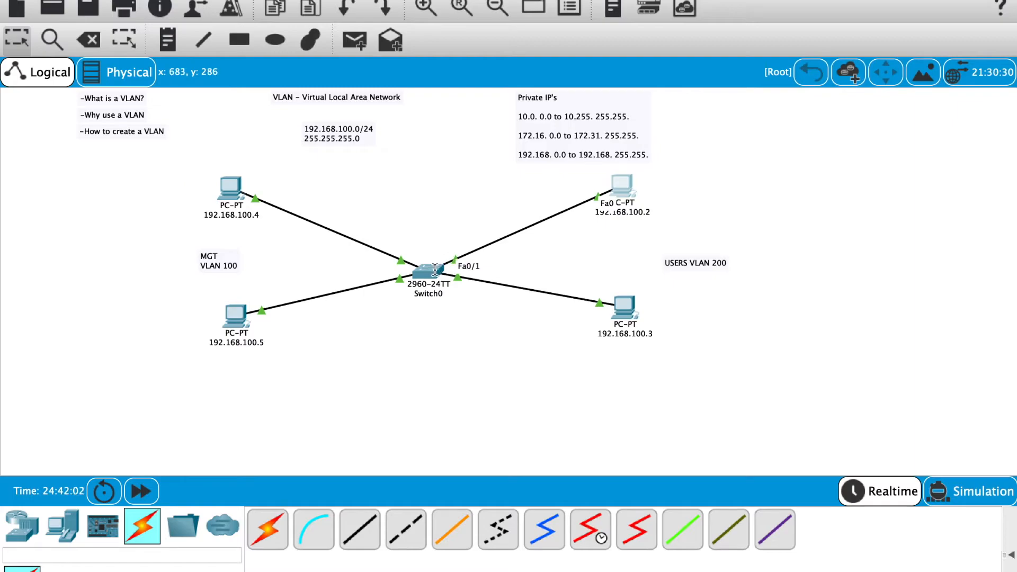
click(434, 270)
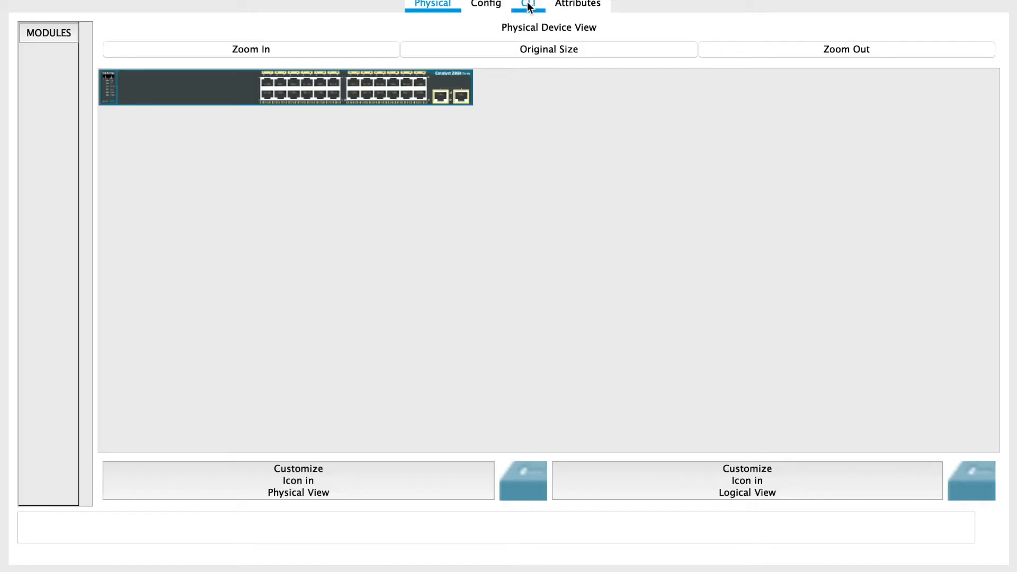
click(527, 6)
key(Return)
key(Return)
key(Return)
key(Return)
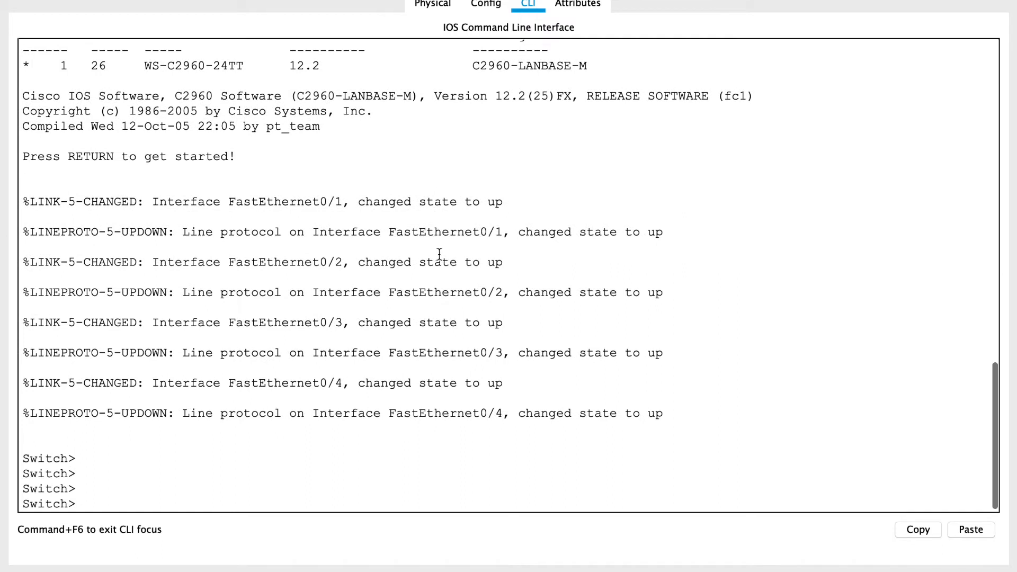
key(Return)
key(Return)
key(Return)
key(Return)
key(Return)
key(Return)
key(Return)
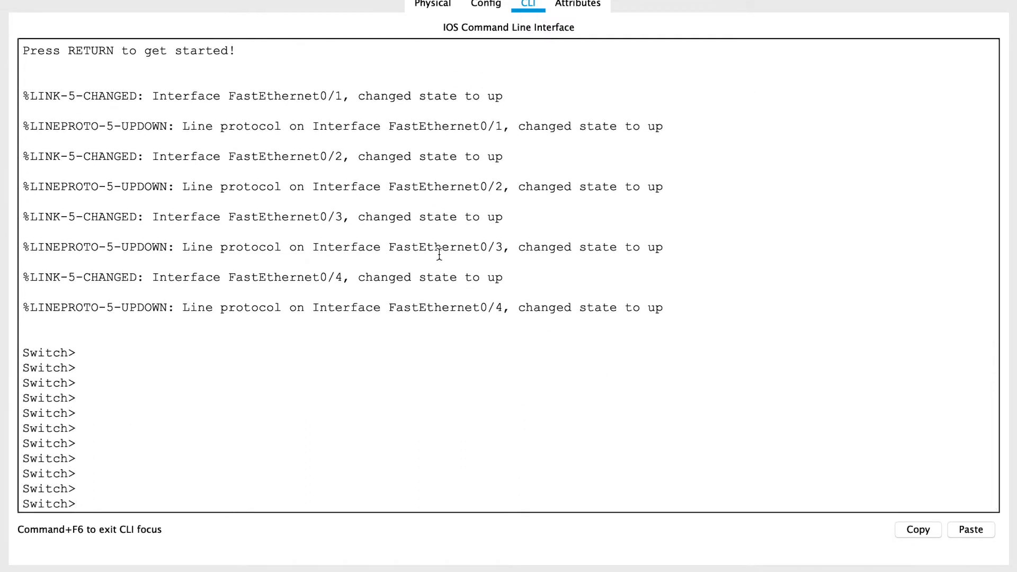
- Enter privileged EXEC mode on the switch with the enable command
text(enable)
key(Return)
key(Return)
key(Return)
key(Return)
text(conf)
key(Tab)
text(ter)
key(Tab)
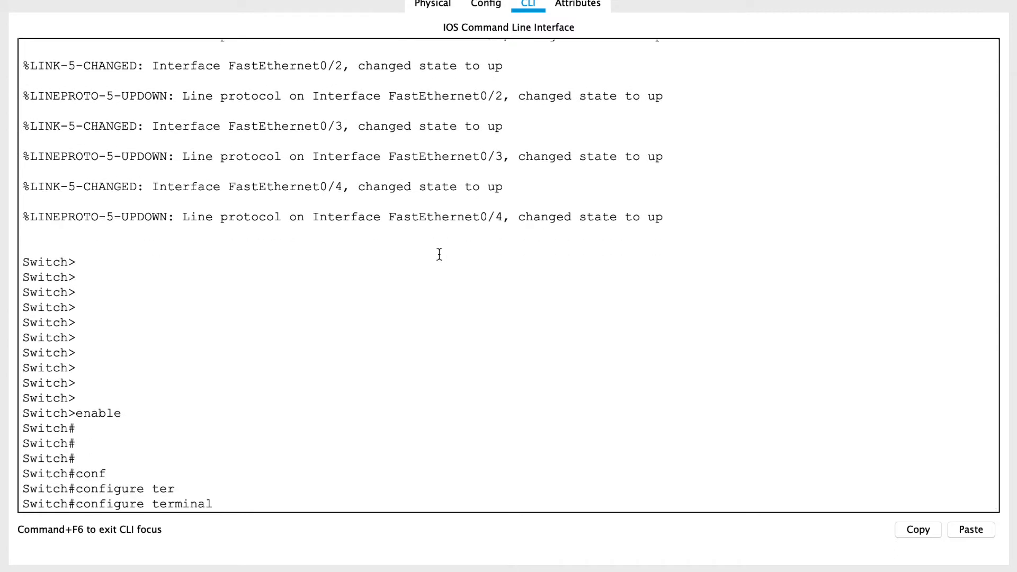
key(BackSpace)
key(BackSpace)
key(BackSpace)
key(BackSpace)
key(BackSpace)
key(BackSpace)
key(BackSpace)
key(BackSpace)
key(BackSpace)
key(BackSpace)
key(BackSpace)
key(BackSpace)
key(BackSpace)
key(BackSpace)
key(BackSpace)
key(BackSpace)
key(BackSpace)
key(BackSpace)
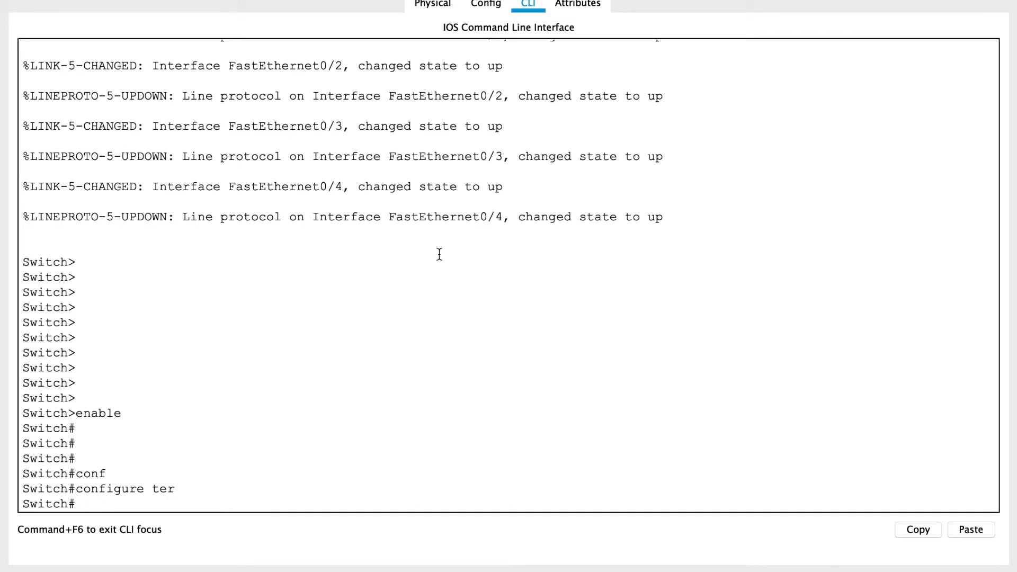
- Enter global configuration mode with conf t and select interface fastEthernet 0/1
text(conf )
text(t)
key(Return)
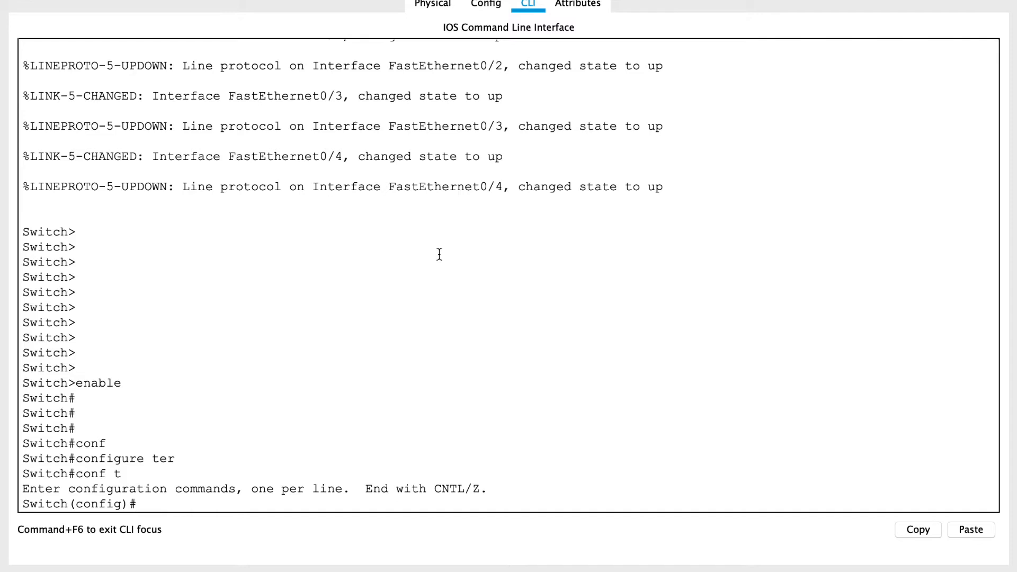
text(int)
key(Tab)
text(fa)
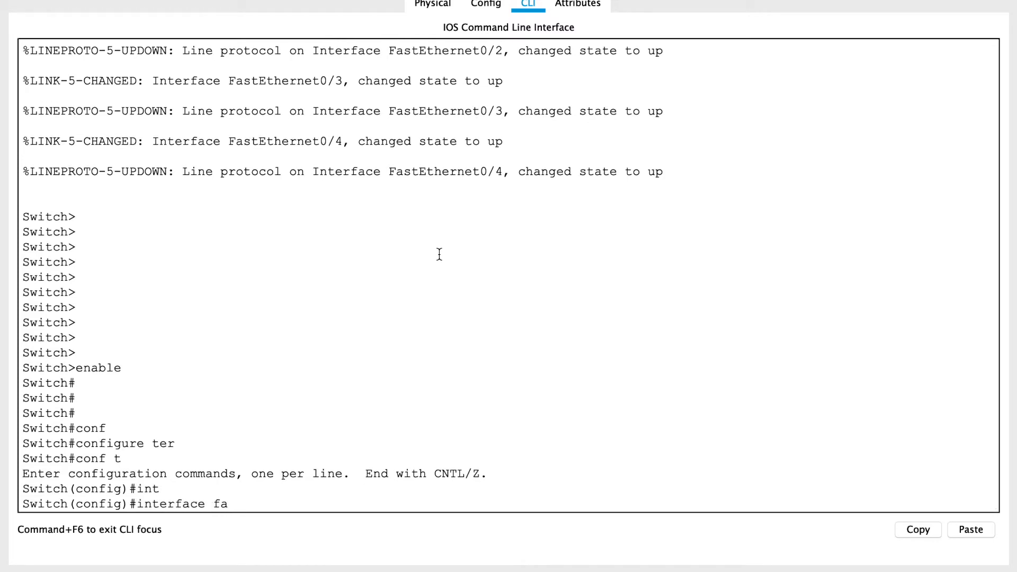
key(Tab)
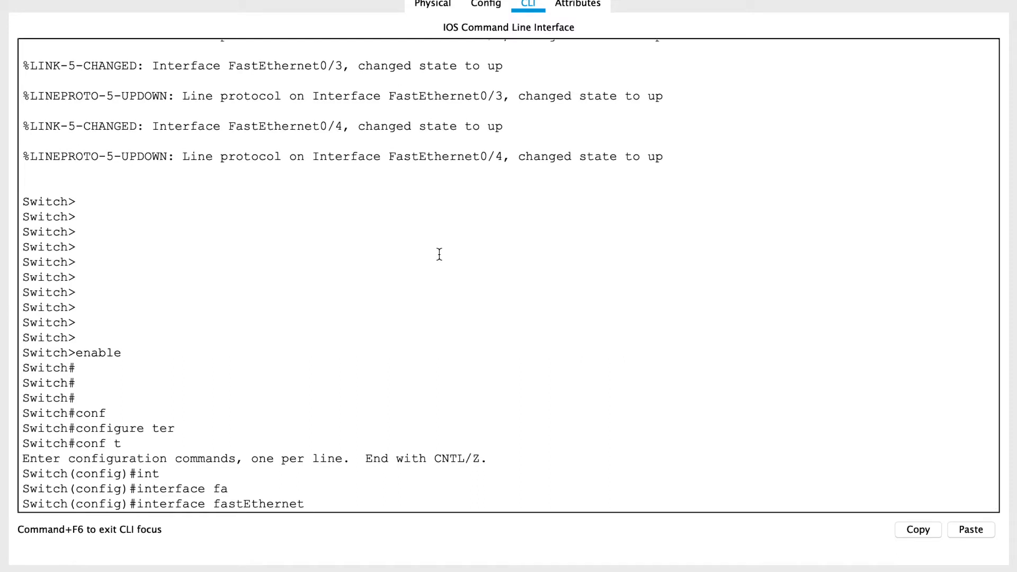
text(0/1)
key(Return)
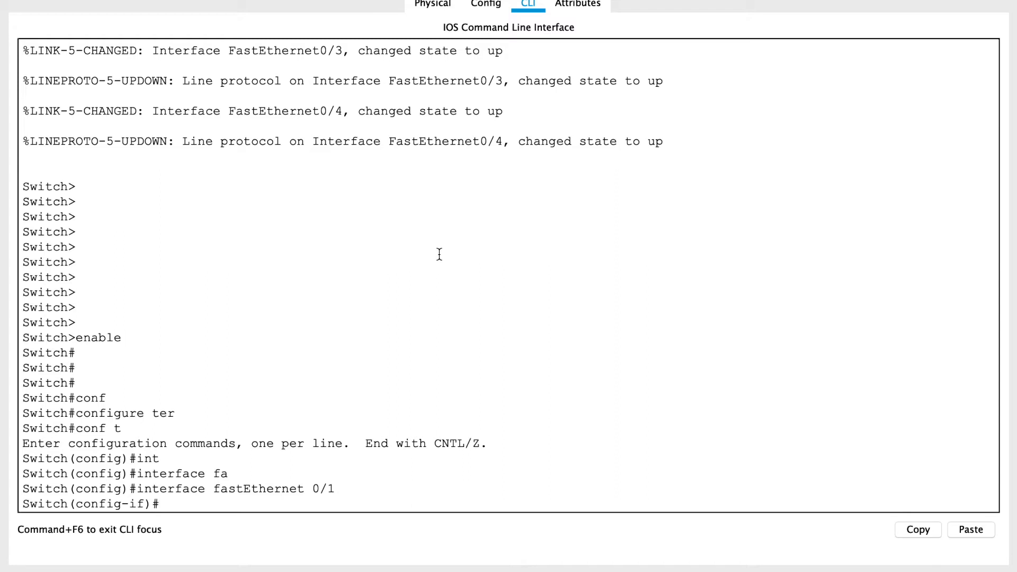
- List the switchport options for fastEthernet 0/1 and set the port with switchport mode access
text(swi)
key(BackSpace)
key(Tab)
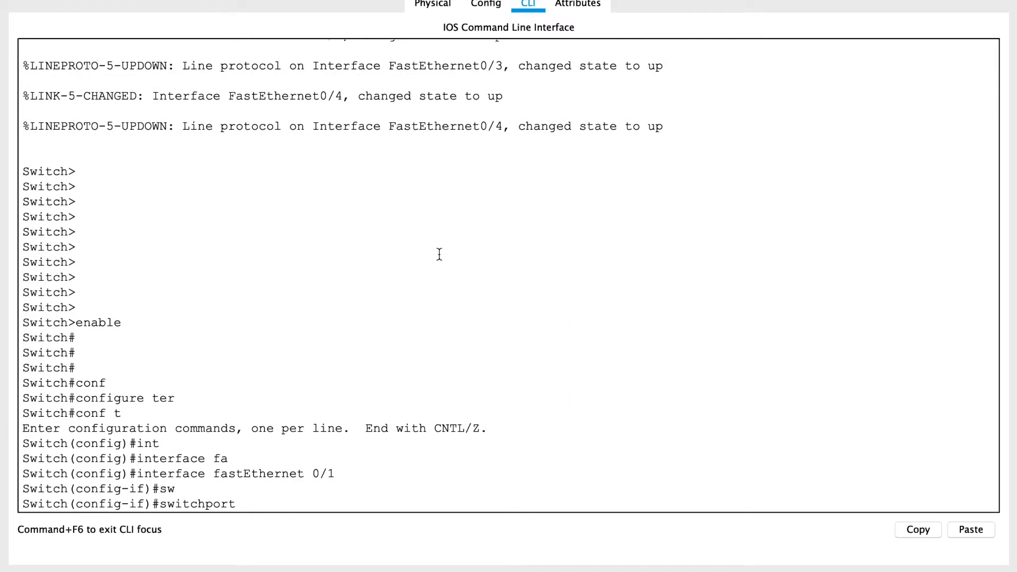
text(?)
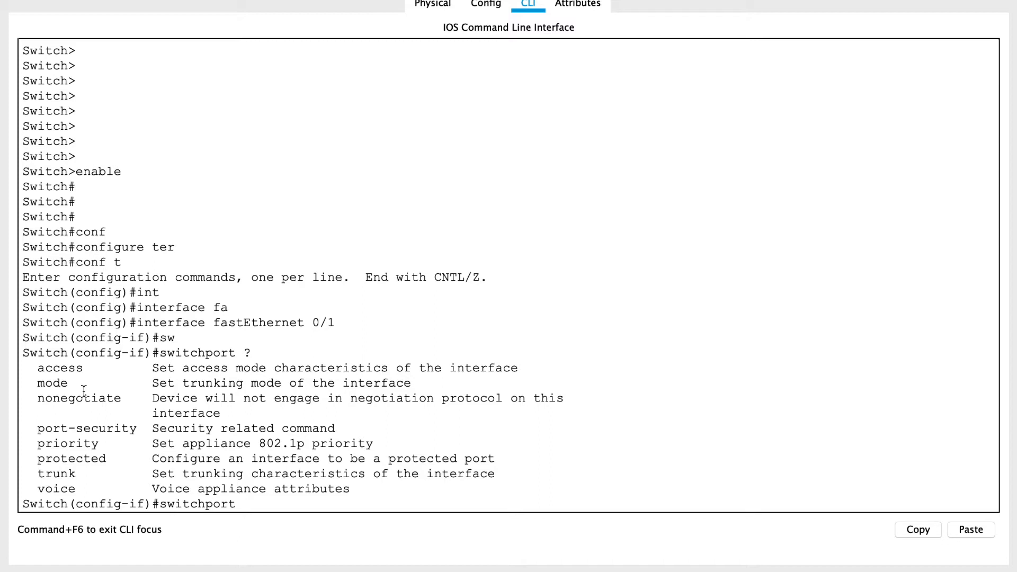
text(mode acc)
key(Tab)
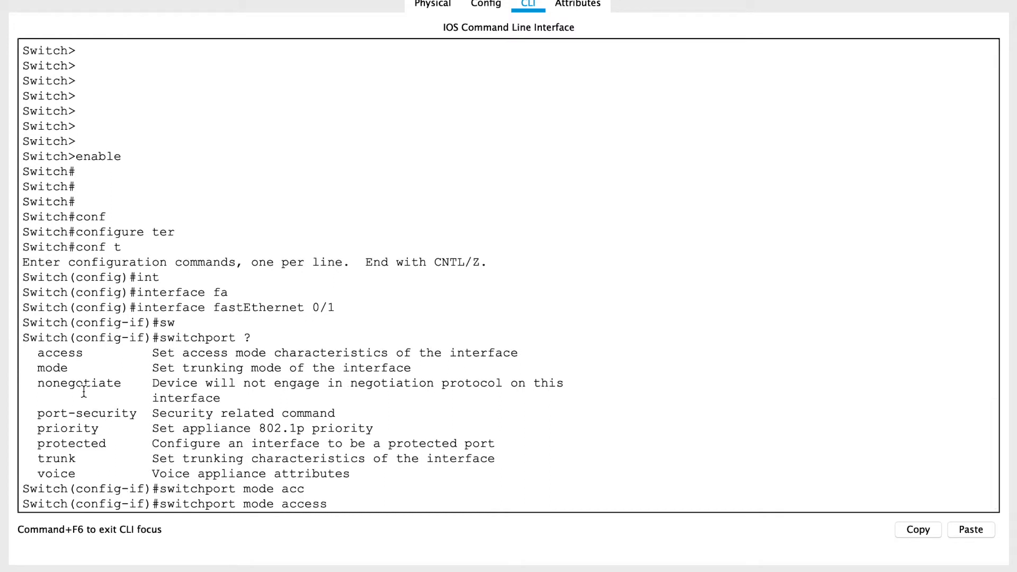
key(Return)
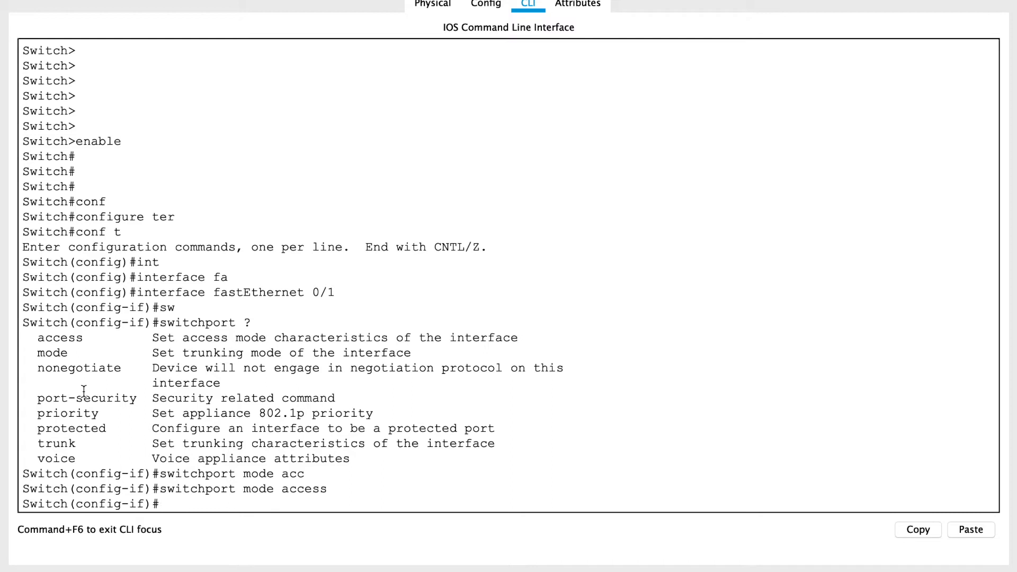
- Exit the interface configuration and end global configuration to return to the privileged EXEC prompt
text(exi)
text(t)
key(Return)
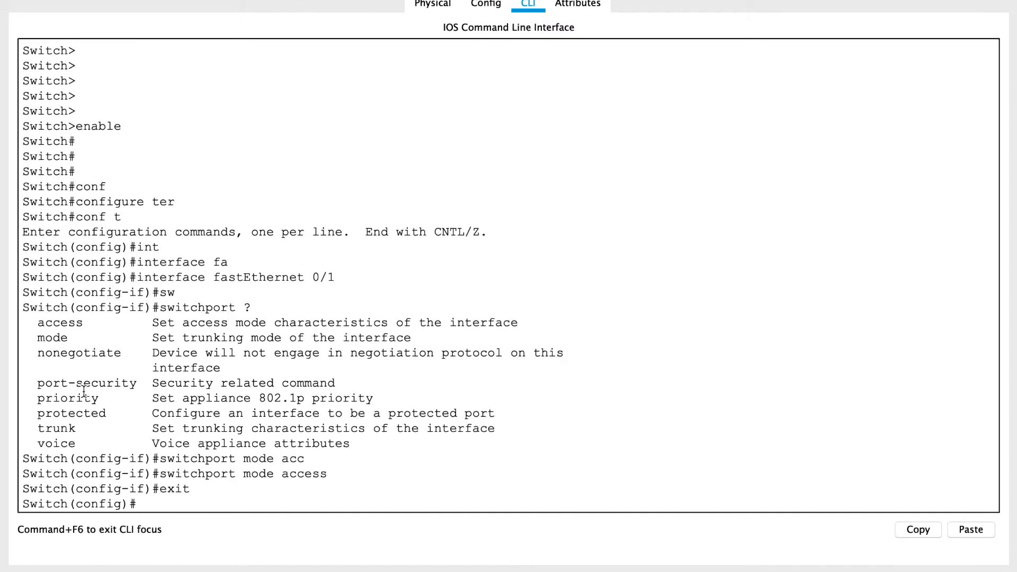
text(enad)
key(BackSpace)
key(BackSpace)
text(d)
key(Return)
key(Return)
key(Return)
key(Return)
key(Return)
key(Return)
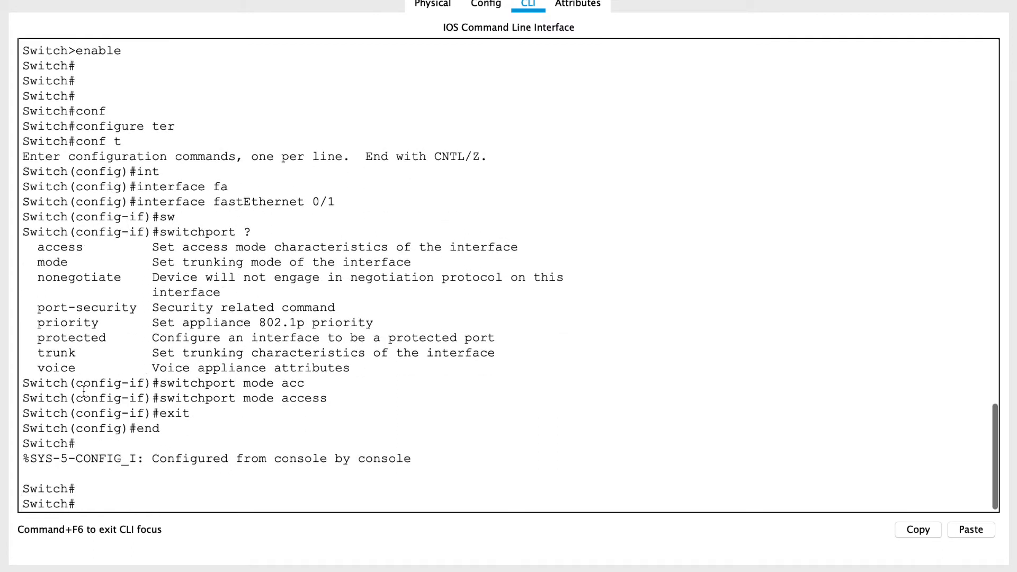
key(Return)
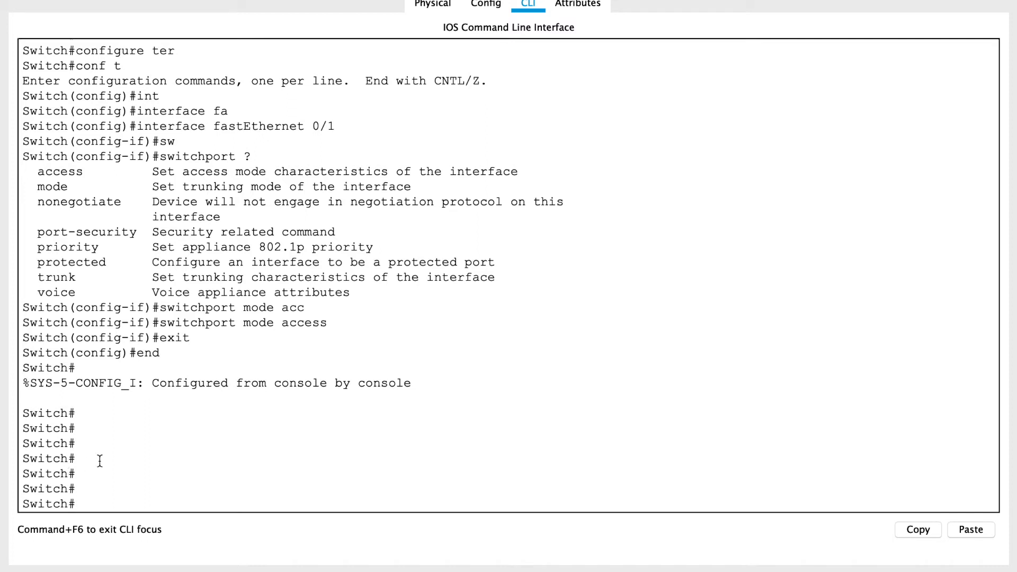
- Return to the command line of Switch0 and enter global configuration mode with conf t
text(conf t)
key(Return)
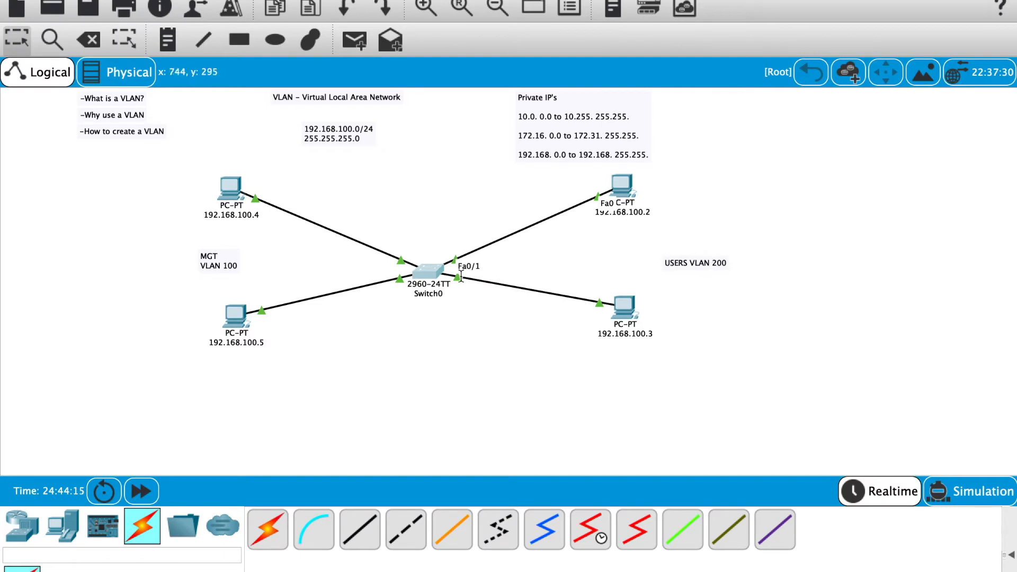
click(427, 272)
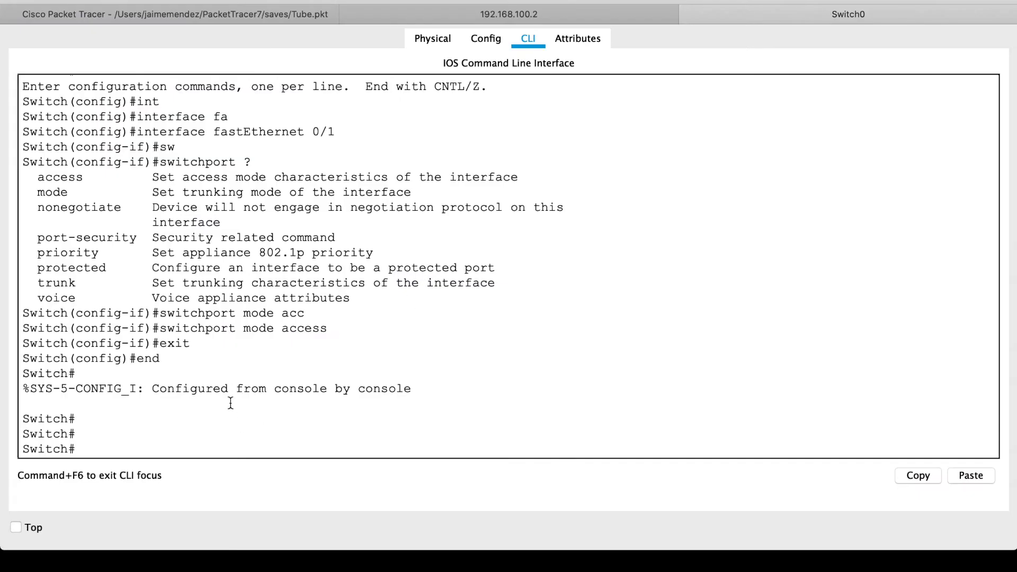
key(Return)
key(Return)
key(Return)
text(conf t)
key(Return)
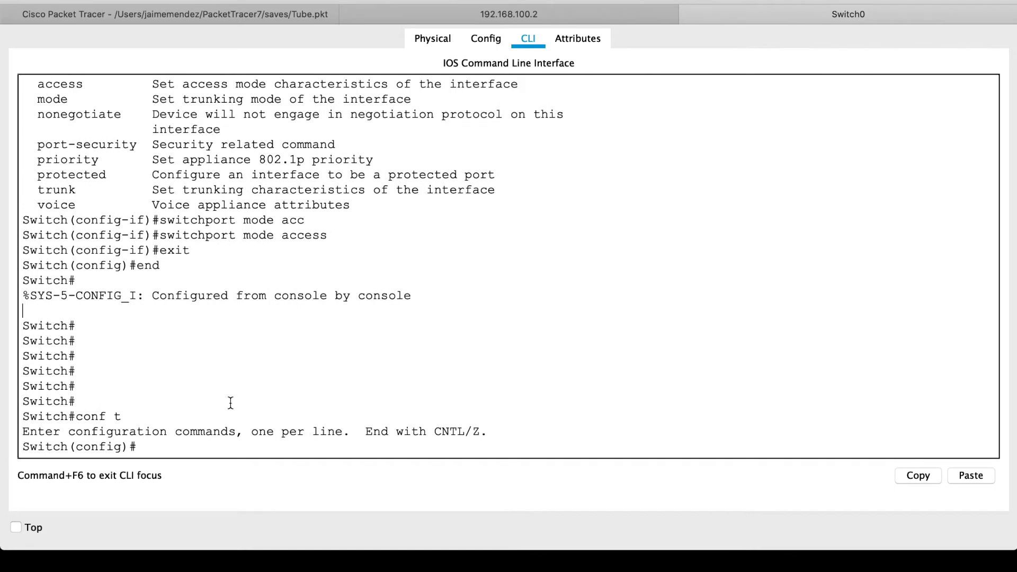
- Create VLAN 200 on the switch and name it MGT
text(vlan 200)
key(Return)
text(name)
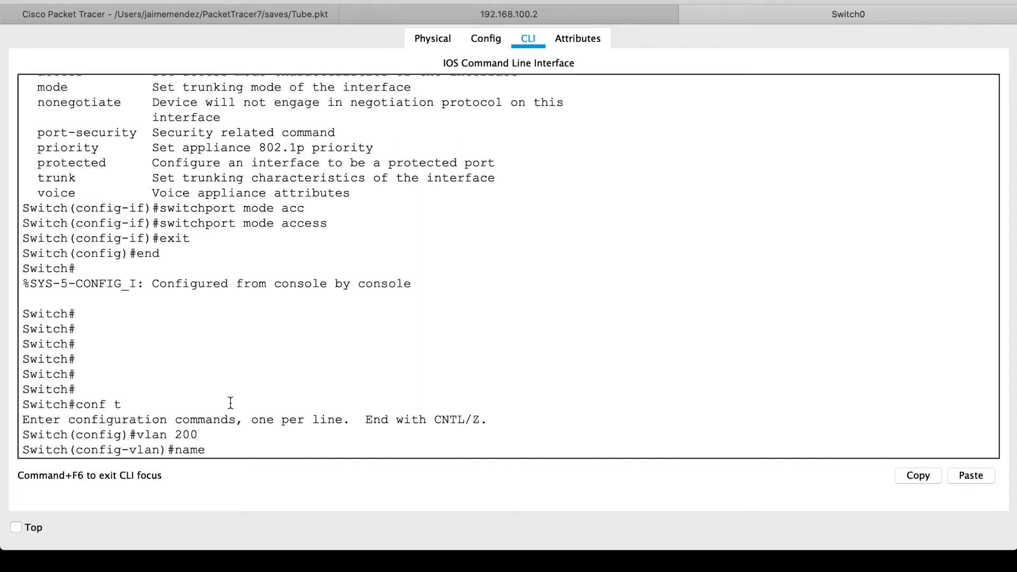
text( MGT)
key(Return)
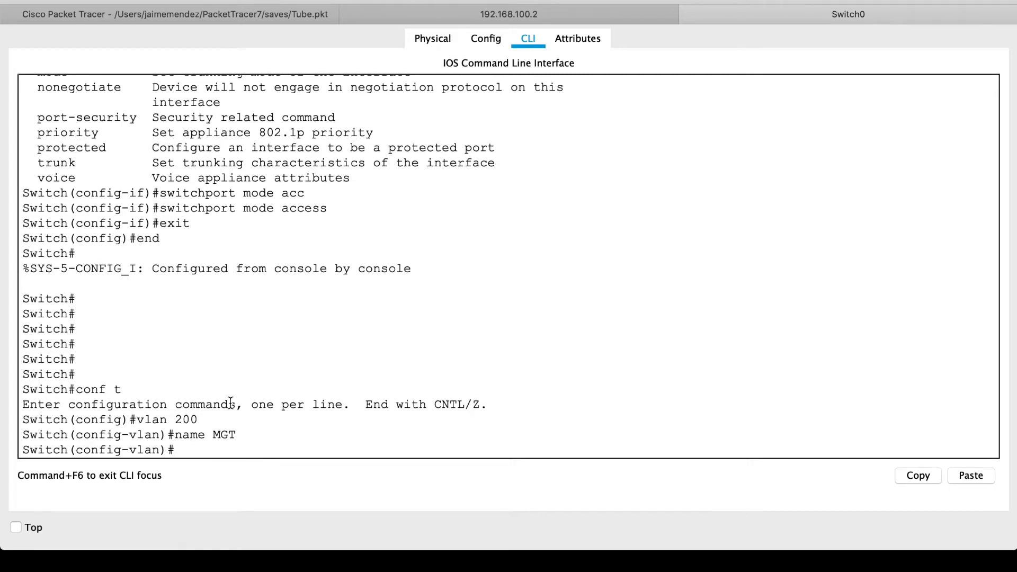
- Create VLAN 100 on the switch and name it USERS
text(end)
key(BackSpace)
key(BackSpace)
key(BackSpace)
text(vlan 100)
key(Return)
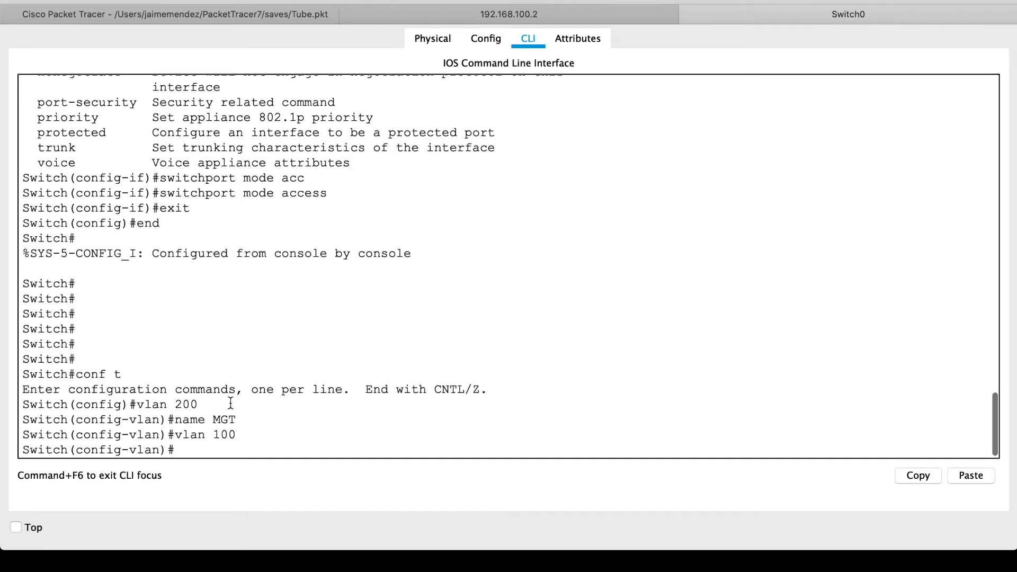
text(name Us)
key(BackSpace)
text(sr)
key(BackSpace)
key(BackSpace)
text(SRE)
key(BackSpace)
key(BackSpace)
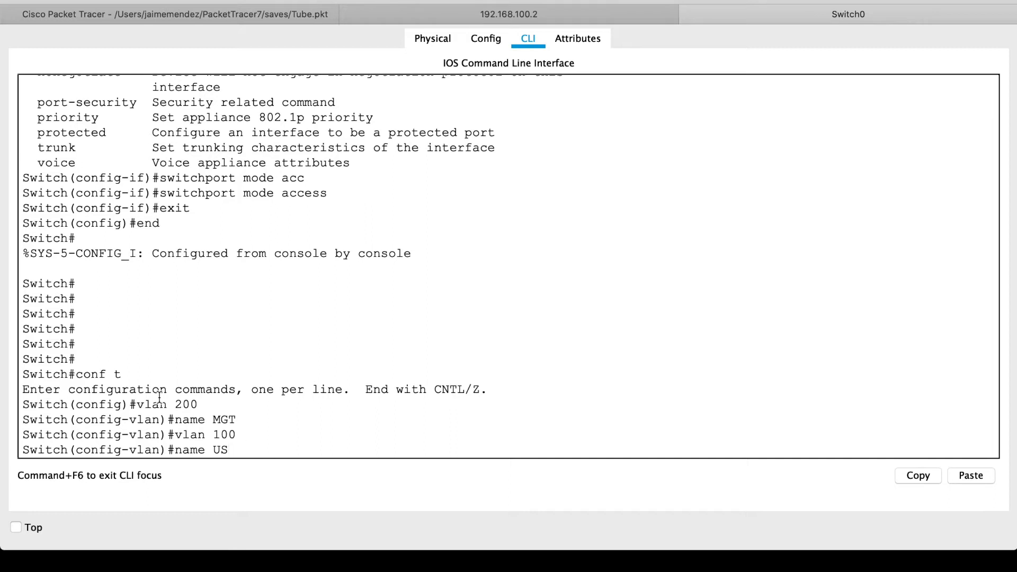
text(ERS)
key(Return)
key(Return)
key(Return)
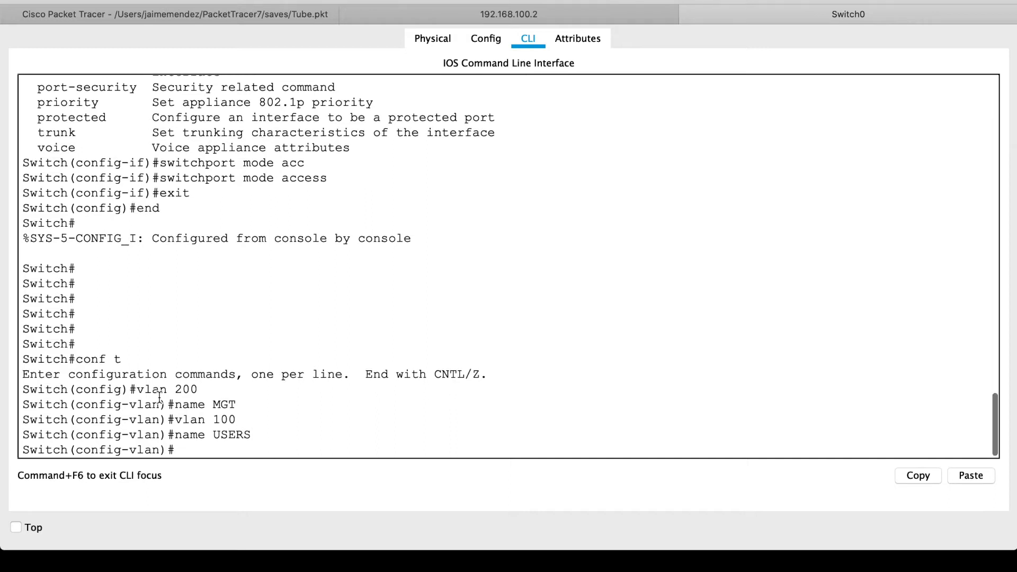
- Leave VLAN configuration with the end command and return to privileged EXEC mode
text(end)
key(Return)
key(Return)
key(Return)
key(Return)
key(Return)
key(Return)
key(Return)
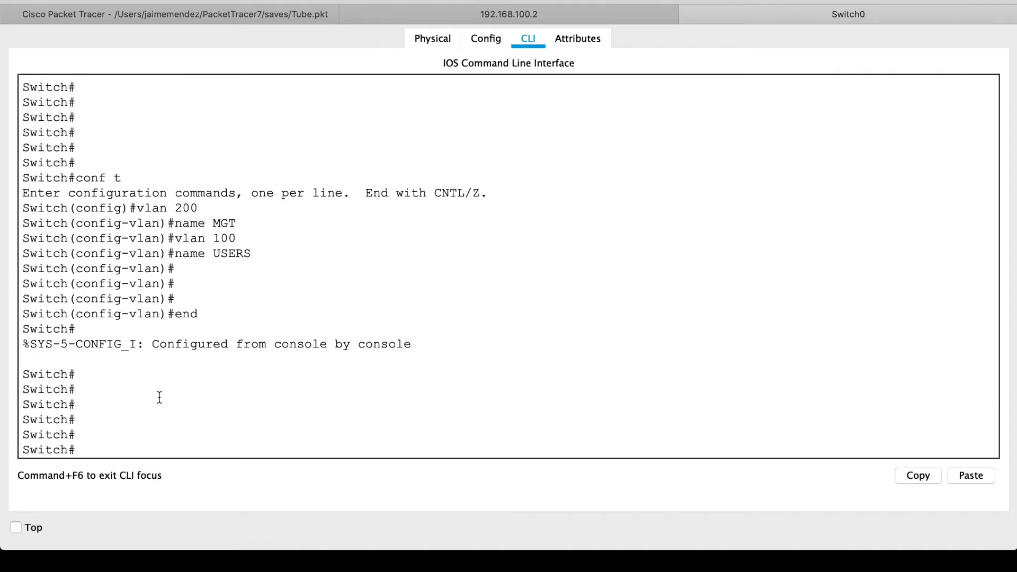
- Display the VLAN table with show vlan and check the VLAN names and port assignments
text(show vlan)
key(Return)
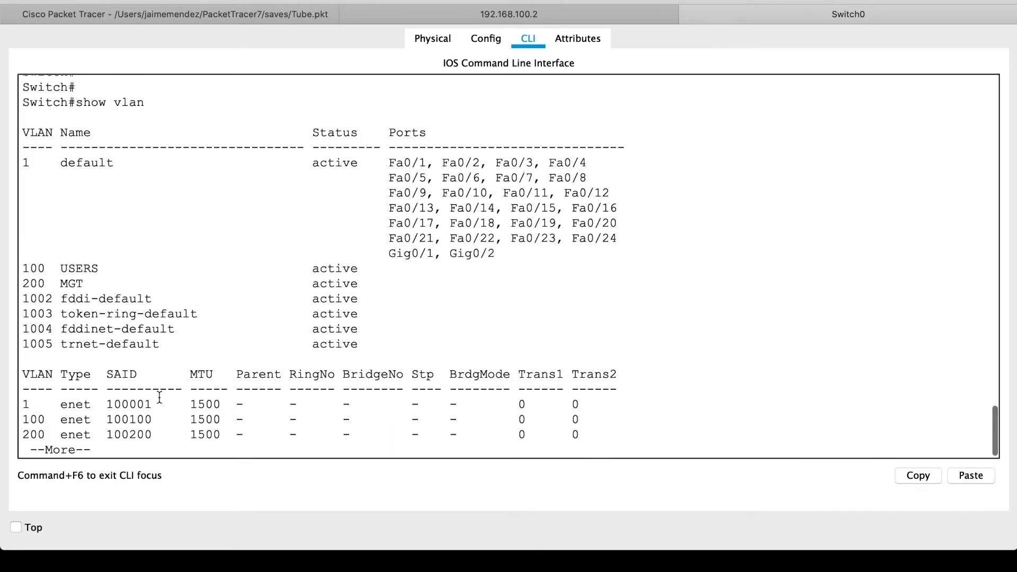
scroll(159, 398, up, 3)
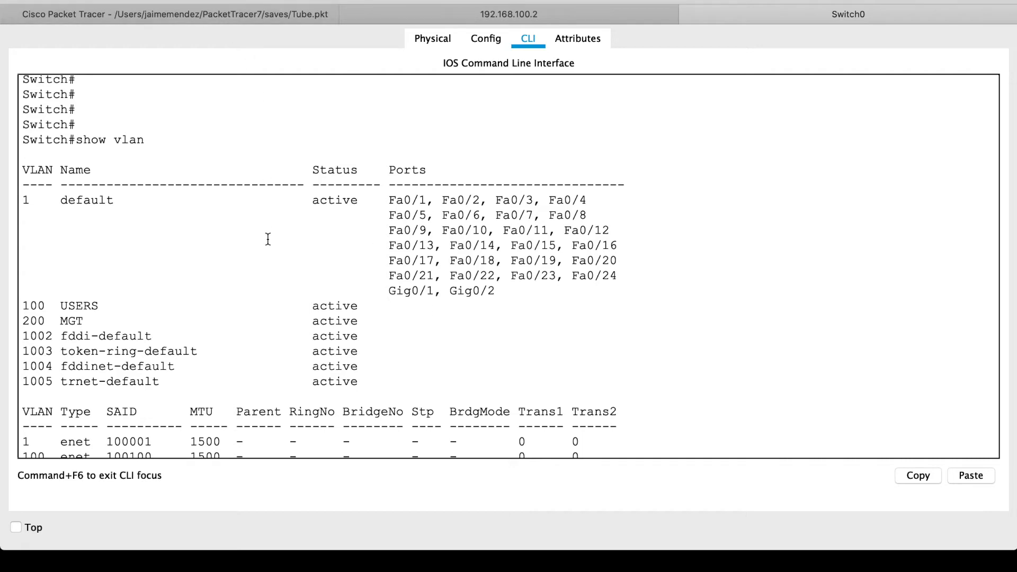
scroll(268, 237, down, 5)
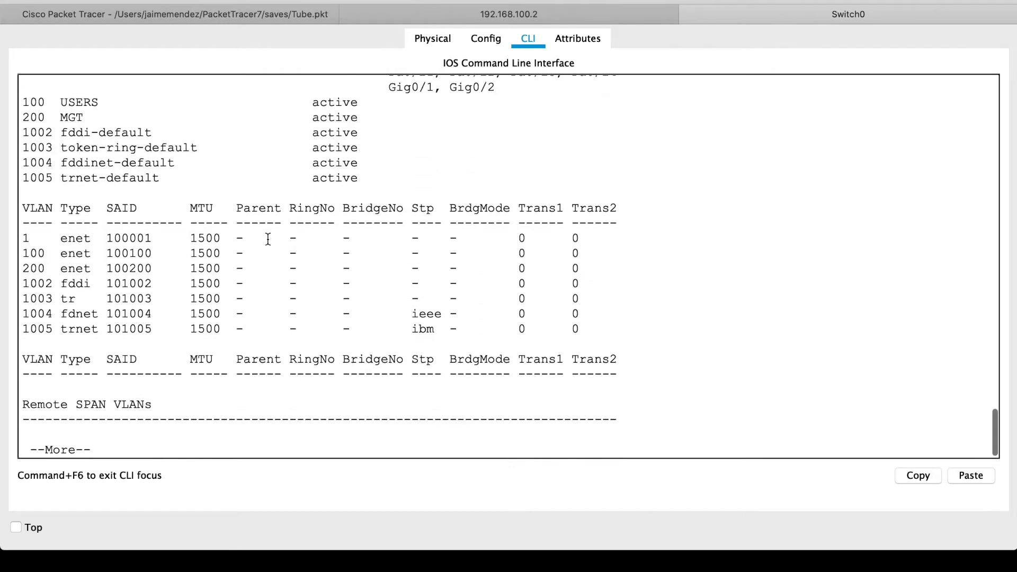
- Leave the VLAN listing, enter global configuration mode with conf t and select interface fa0/1
text(conf t)
key(Return)
text(conf t)
key(Return)
key(Return)
key(Return)
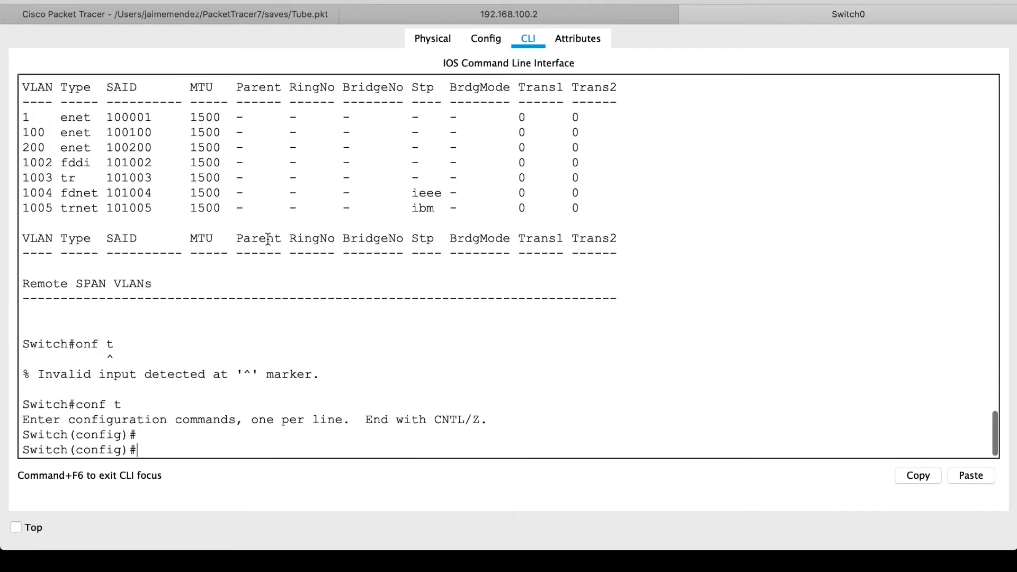
text(int)
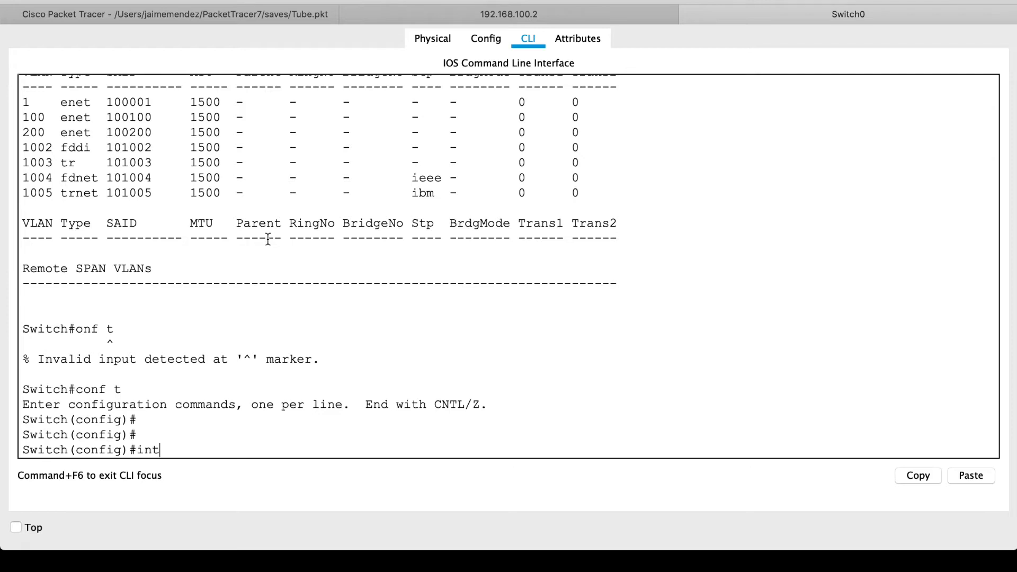
key(Tab)
text(fa)
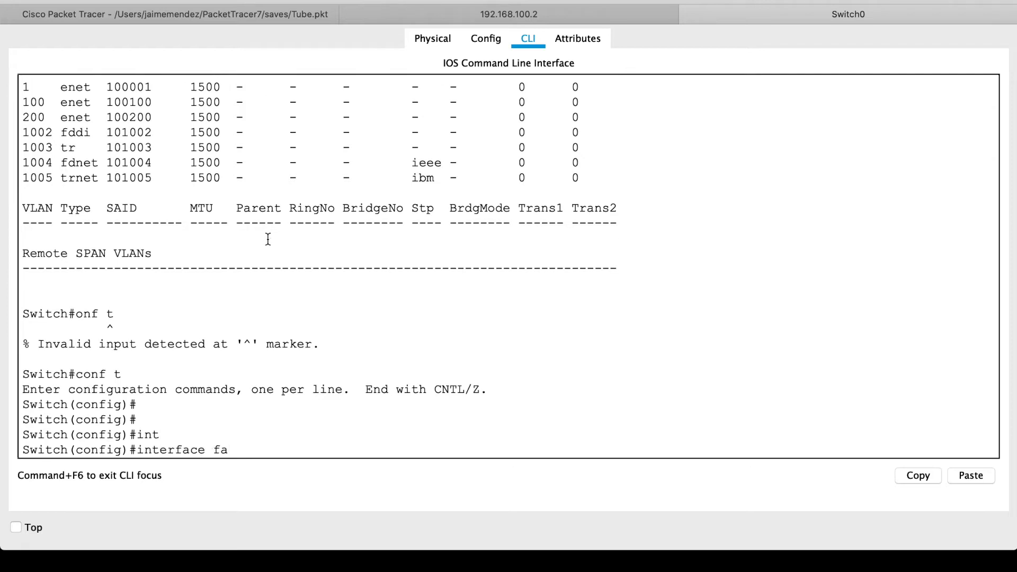
text(0/1)
key(Return)
key(Return)
key(Return)
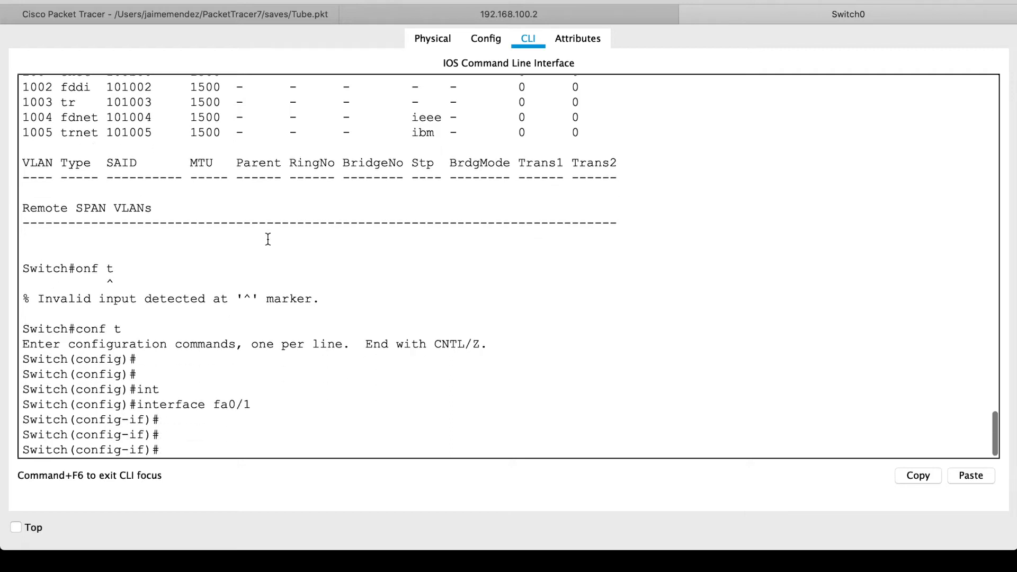
- Set interface fa0/1 to access mode with switchport mode access
text(swi)
key(Tab)
text(mode acc)
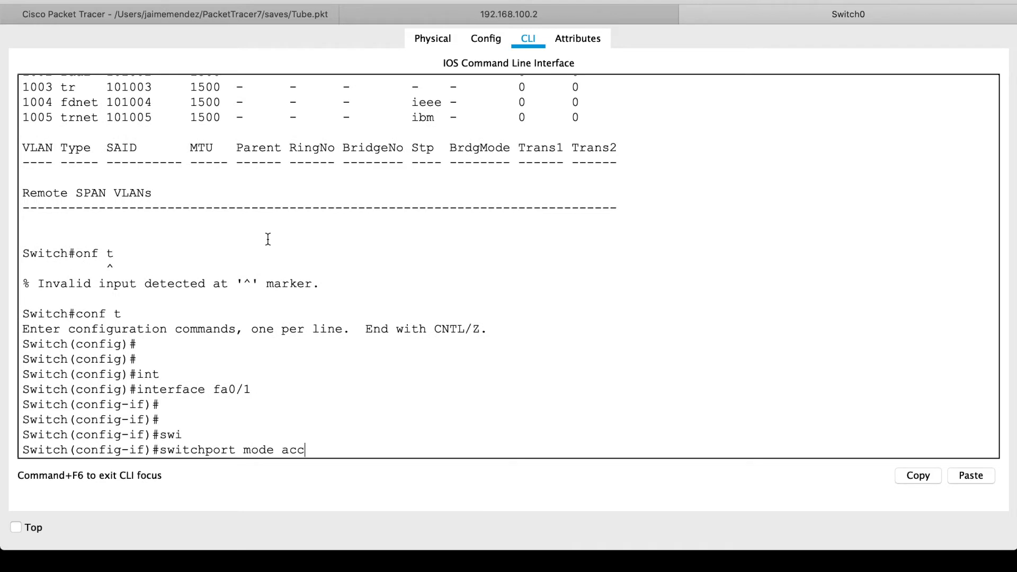
key(Tab)
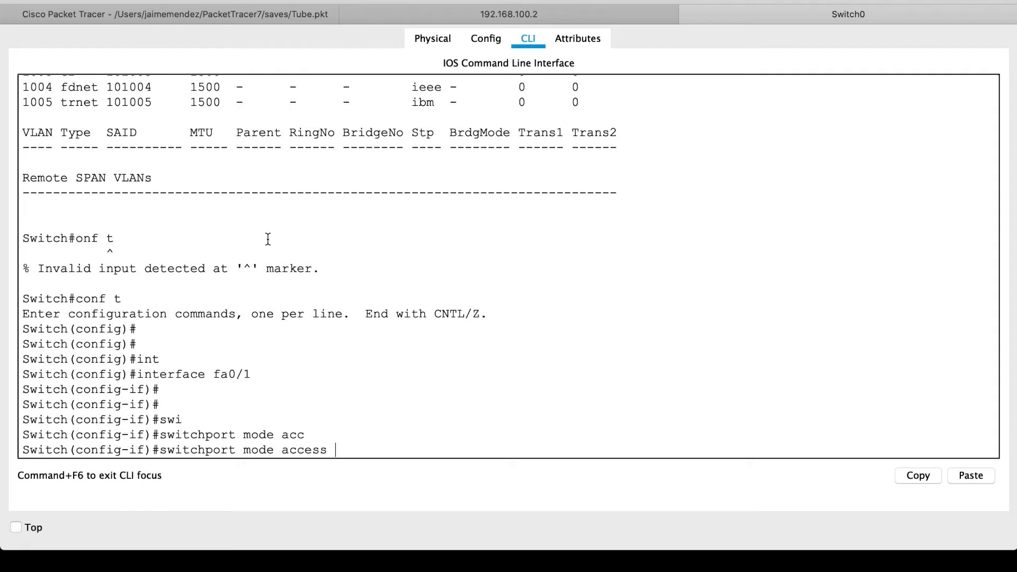
key(Return)
key(Return)
key(Return)
key(Return)
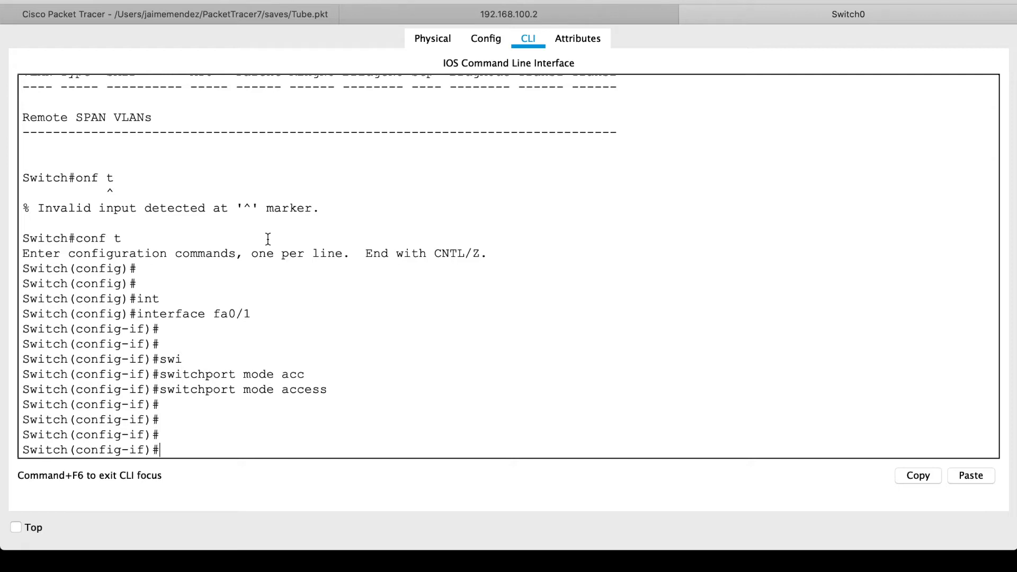
- Assign interface fa0/1 to VLAN 100 with switchport access vlan 100
text(swi)
key(Tab)
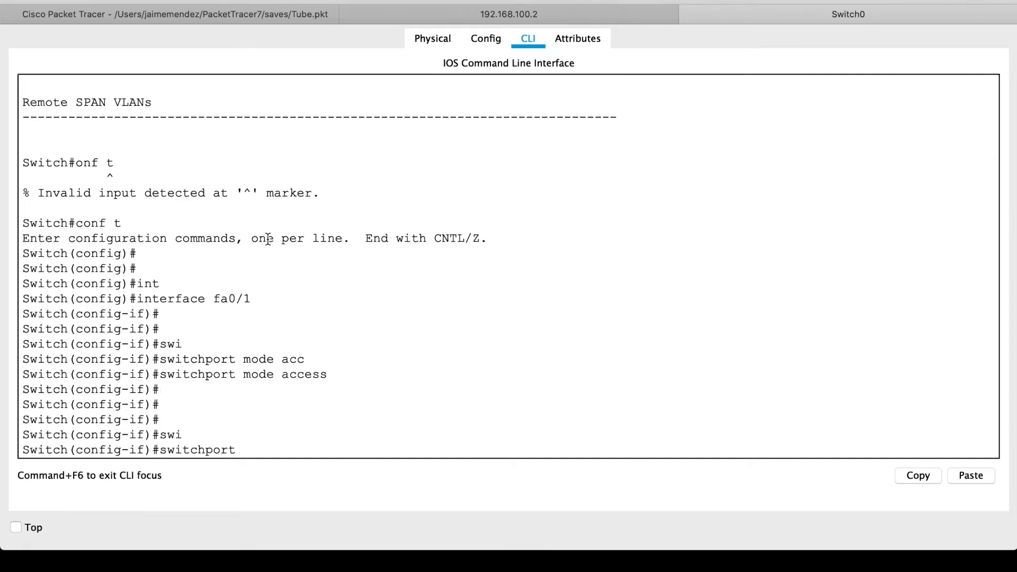
text(acc)
key(Tab)
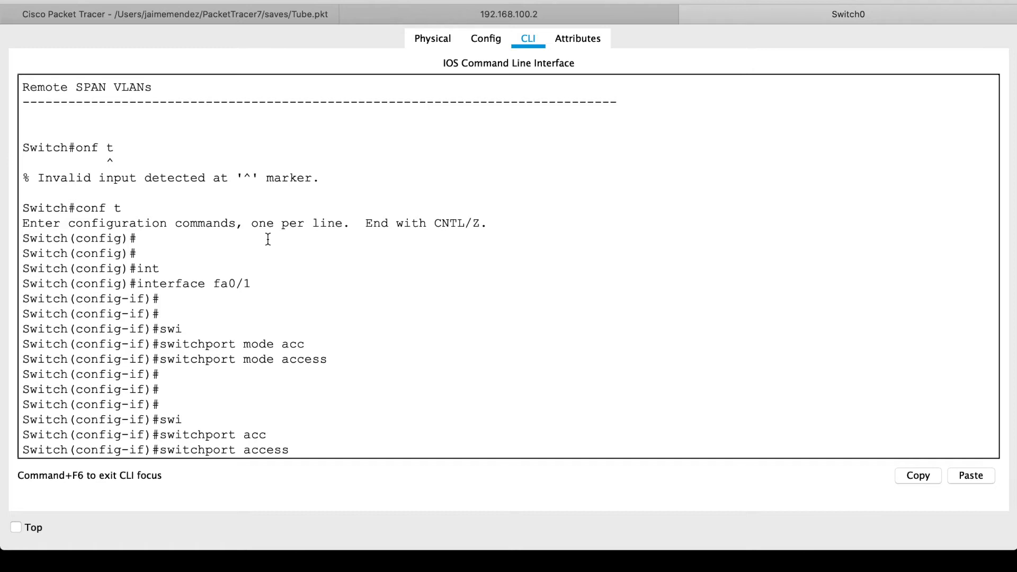
text(vlan 100)
key(Return)
key(Return)
key(Return)
key(Return)
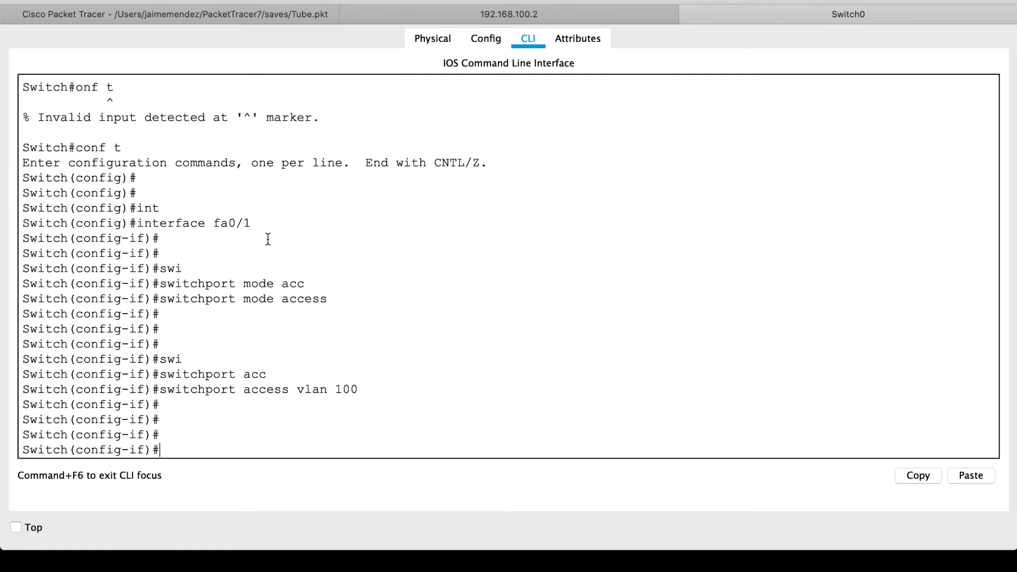
- Exit the fa0/1 configuration and select interface fa0/2
text(exit)
key(Return)
text(int )
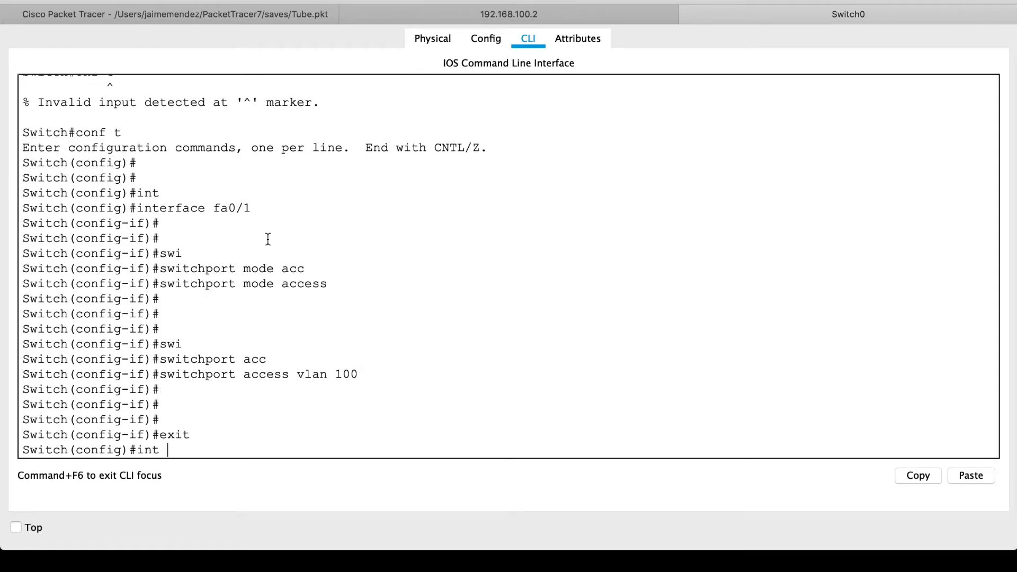
text(fa0/2)
key(Return)
key(Return)
key(Return)
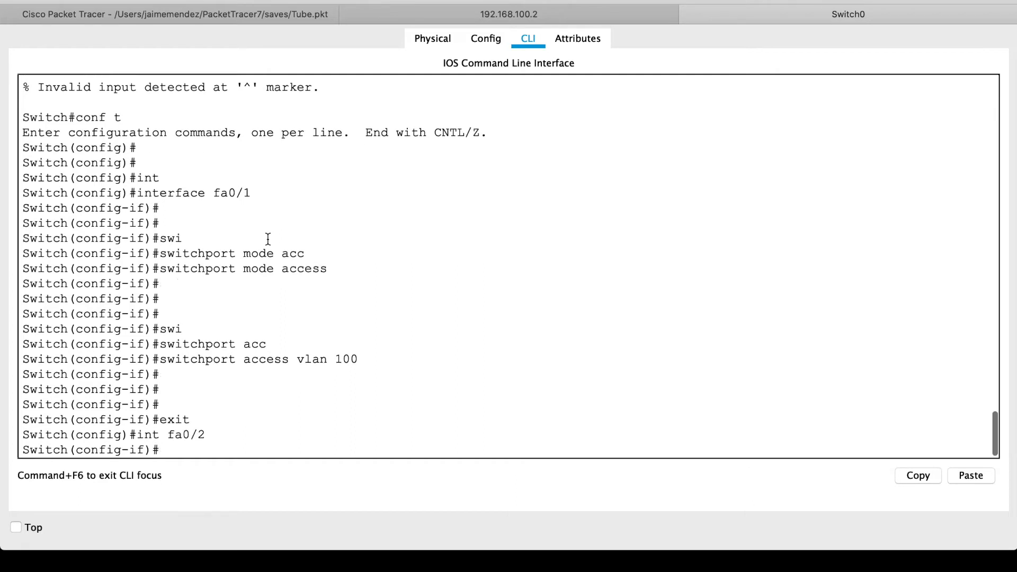
- Set interface fa0/2 to access mode with switchport mode access
text(swit)
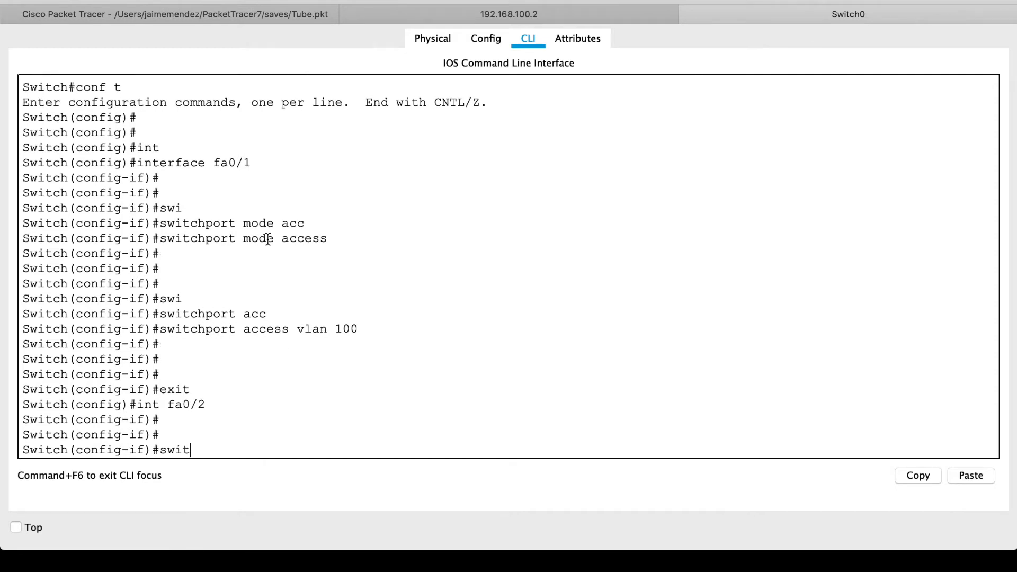
key(Tab)
text(mode ac)
key(Tab)
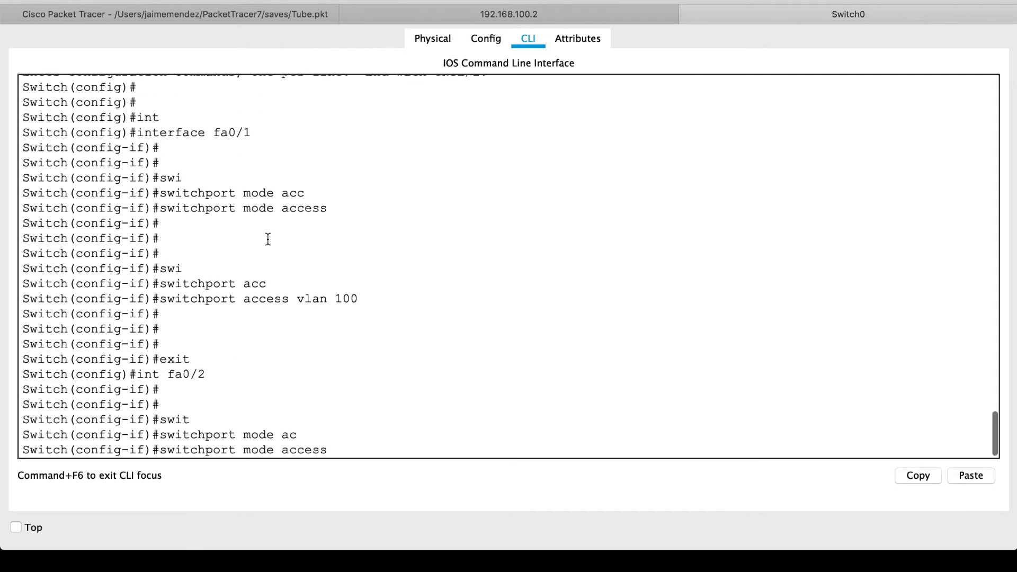
key(Return)
- Assign interface fa0/2 to VLAN 200 with switchport access vlan 200
text(swi)
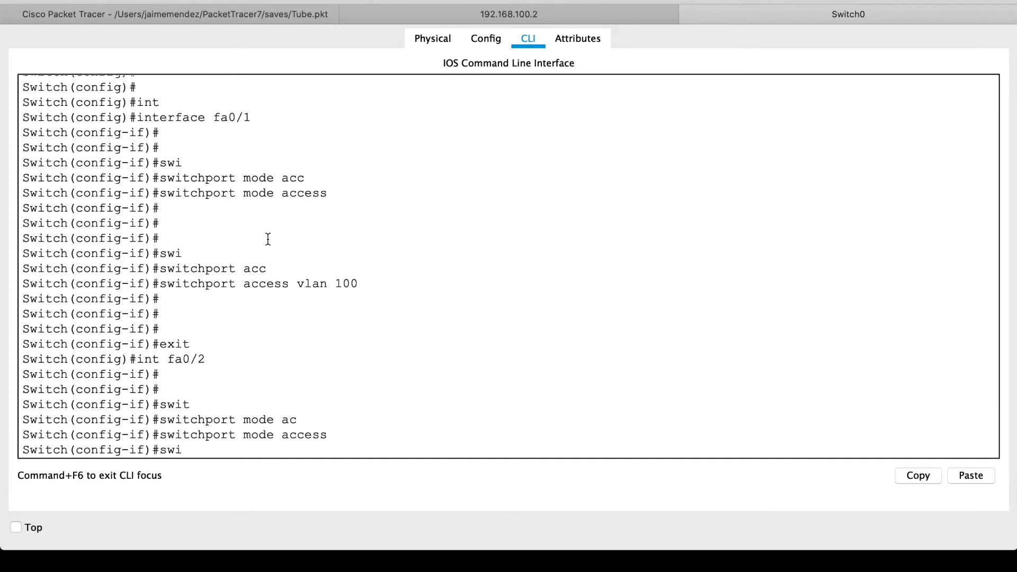
key(Tab)
text(acc)
key(Tab)
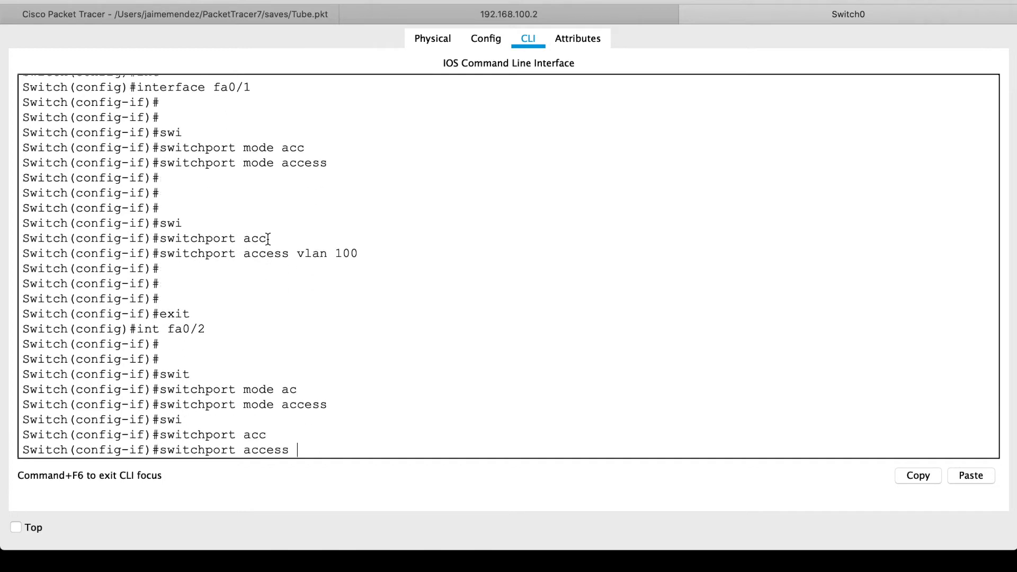
text(vla)
key(Tab)
text(200)
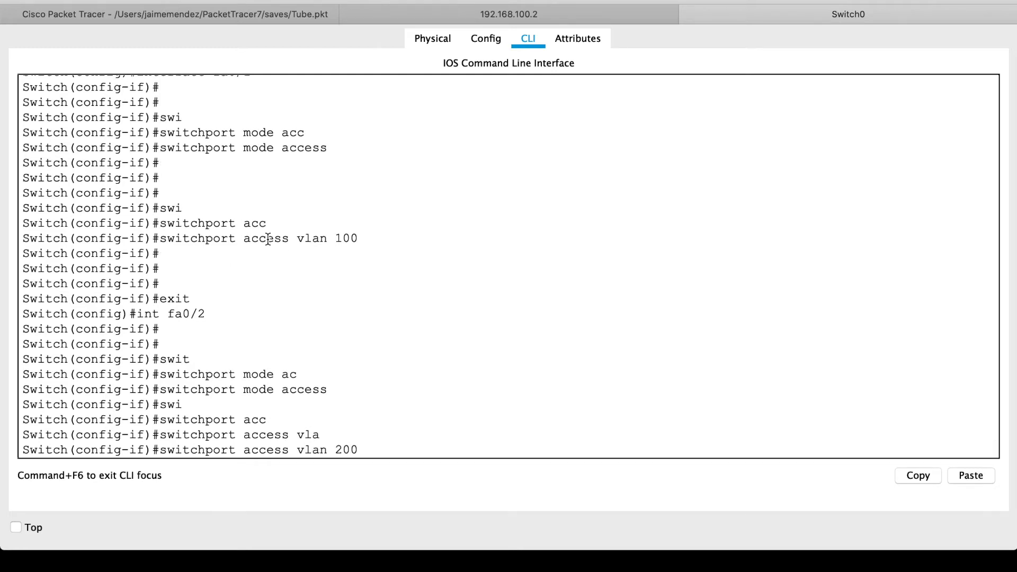
key(Return)
key(Return)
key(Return)
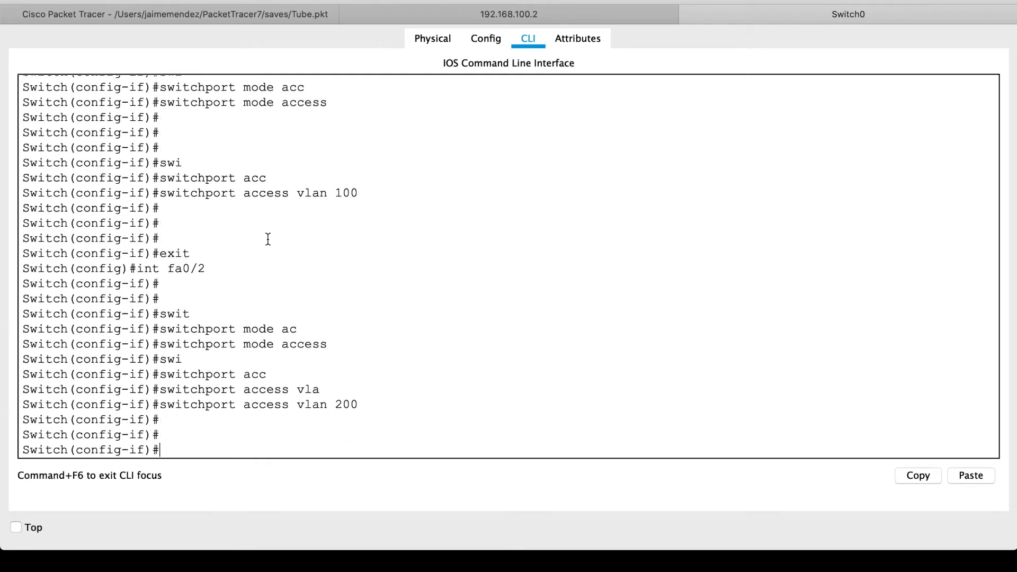
- Leave interface configuration with the end command and return to privileged EXEC mode
text(end)
key(Return)
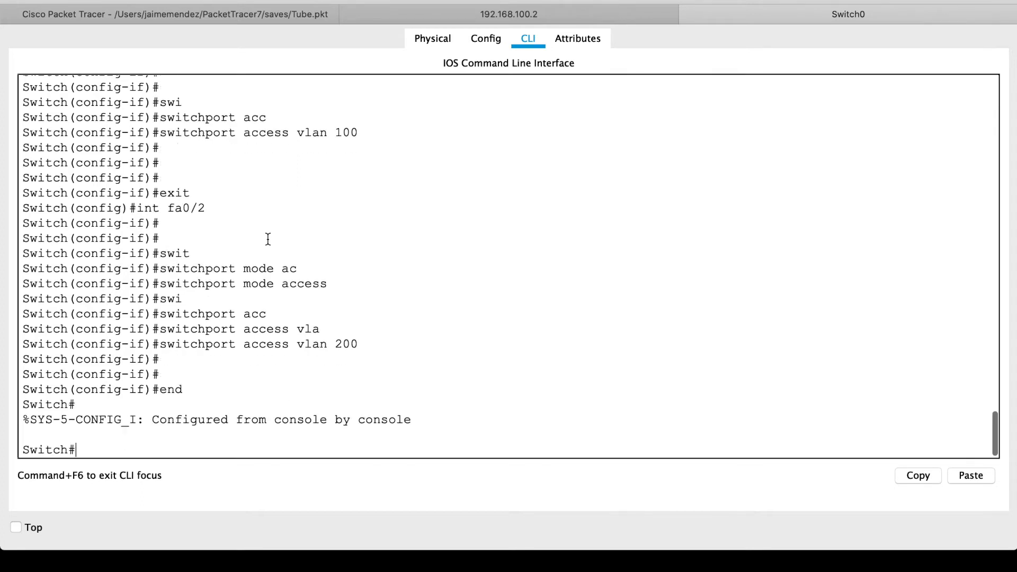
key(Return)
key(Return)
key(Return)
key(Return)
key(Return)
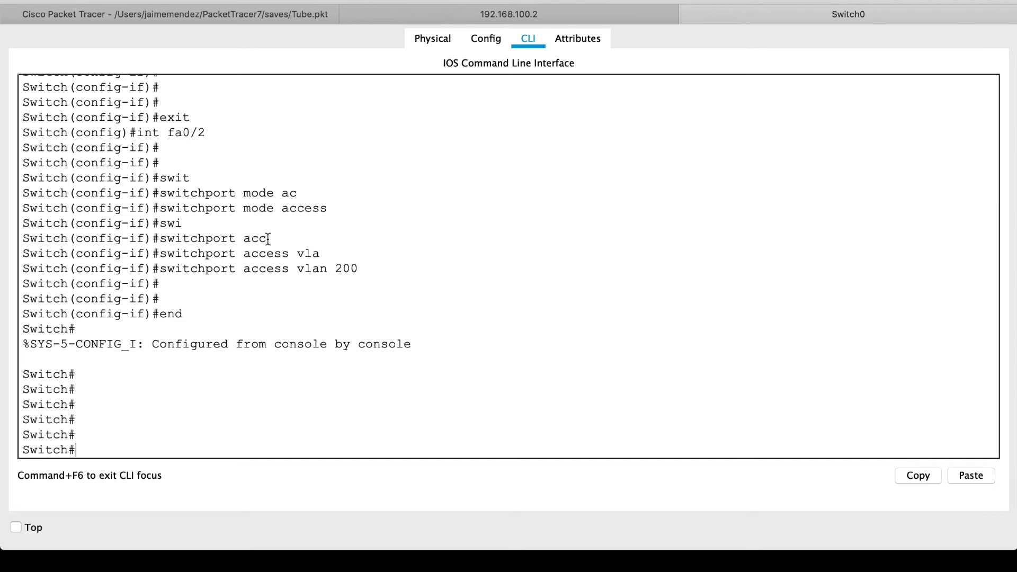
- Display the running configuration with show running-config and check the switchport settings of FastEthernet0/1 and FastEthernet0/2
text(show run)
key(Tab)
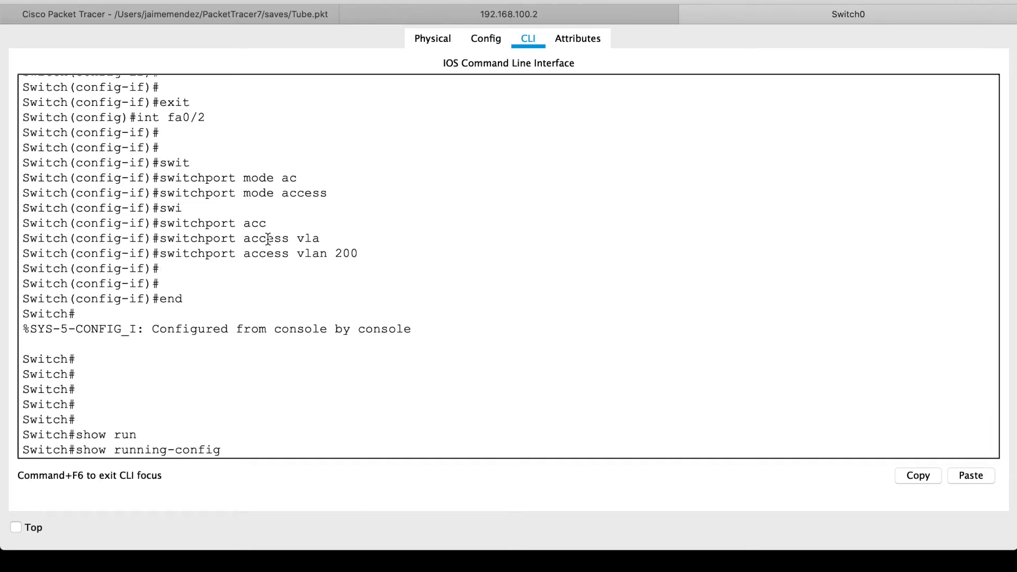
key(Return)
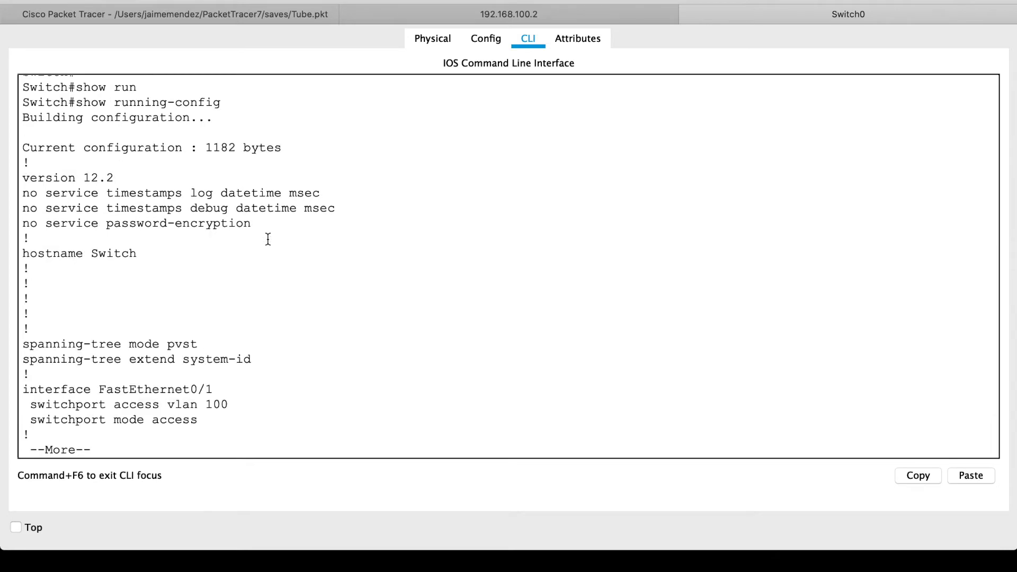
key(space)
scroll(268, 239, up, 15)
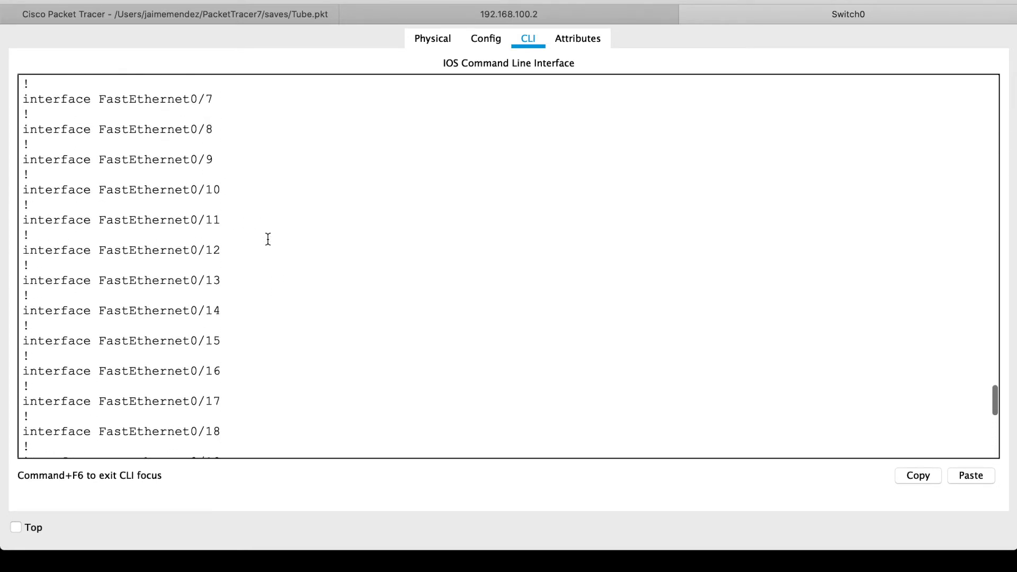
scroll(267, 283, up, 5)
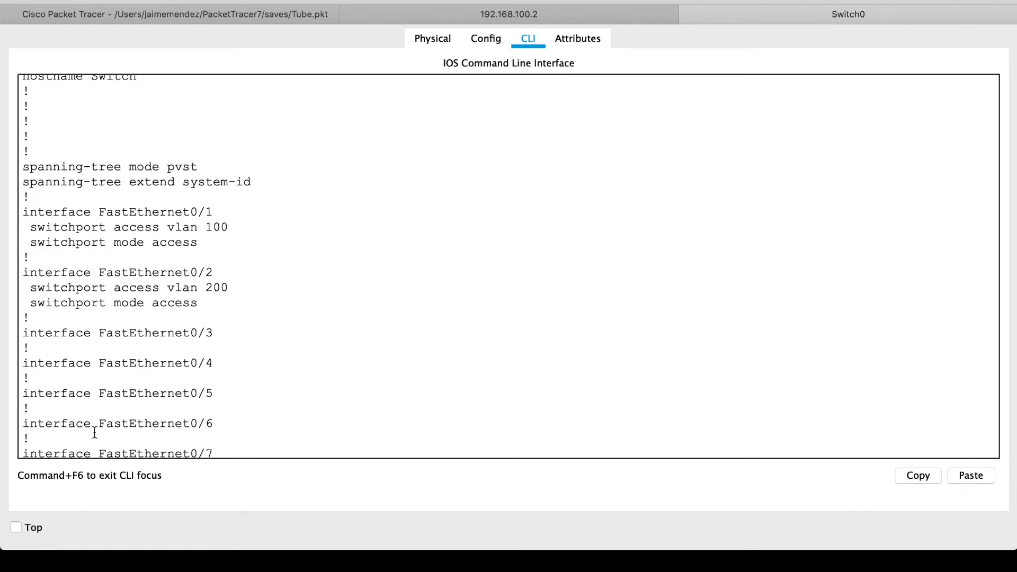
- Enter global configuration mode with conf t and select interface fa0/2
text(ch#on f)
key(BackSpace)
key(BackSpace)
key(BackSpace)
key(BackSpace)
text(c)
text(onf t)
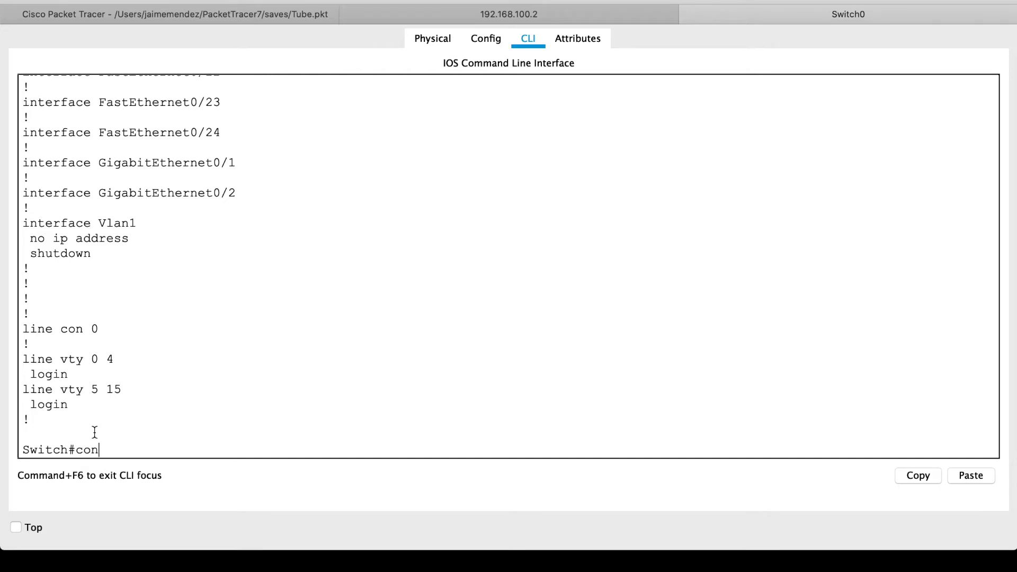
key(Return)
key(Return)
key(Return)
key(Return)
text(in)
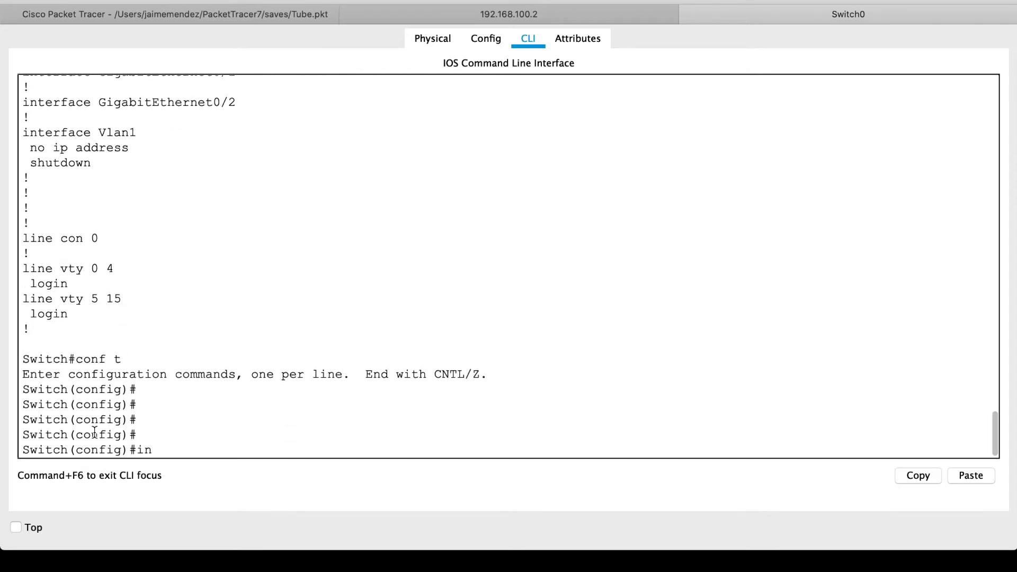
text(t fa0/2)
key(Return)
key(Return)
- Remove the VLAN 200 assignment from interface fa0/2 with no switchport access vlan 200
text(swi)
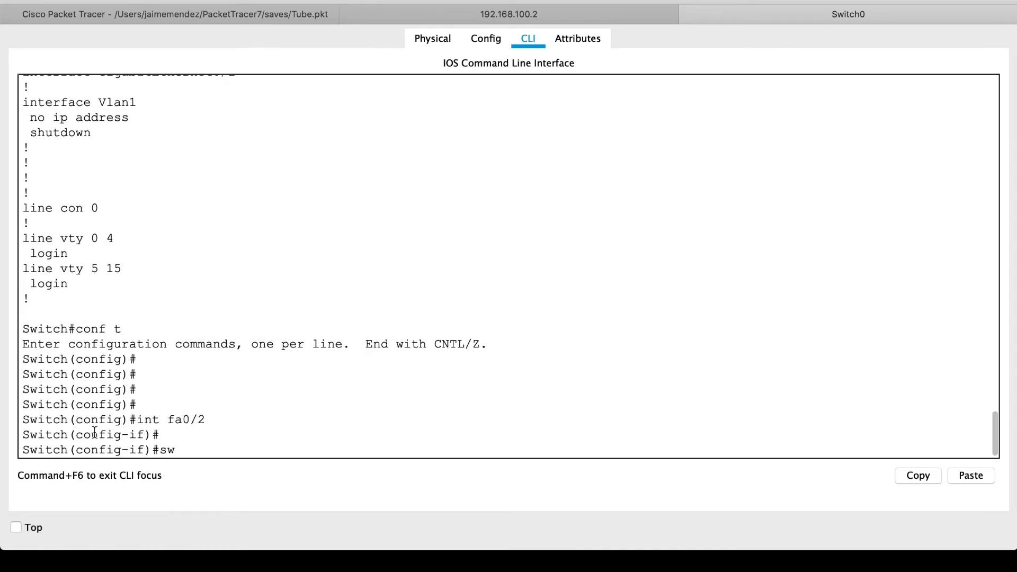
key(Tab)
text(acc)
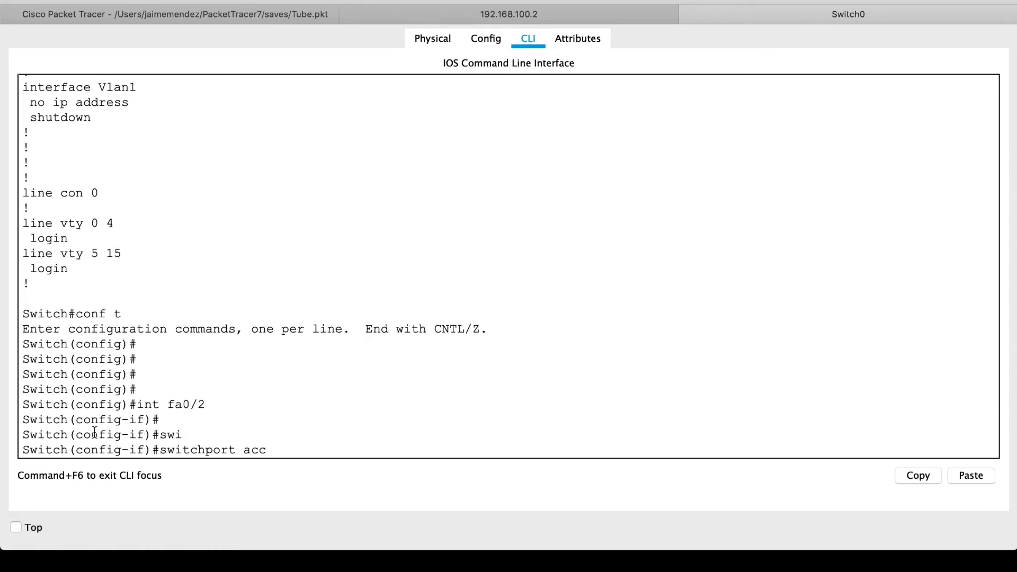
key(Tab)
text(v)
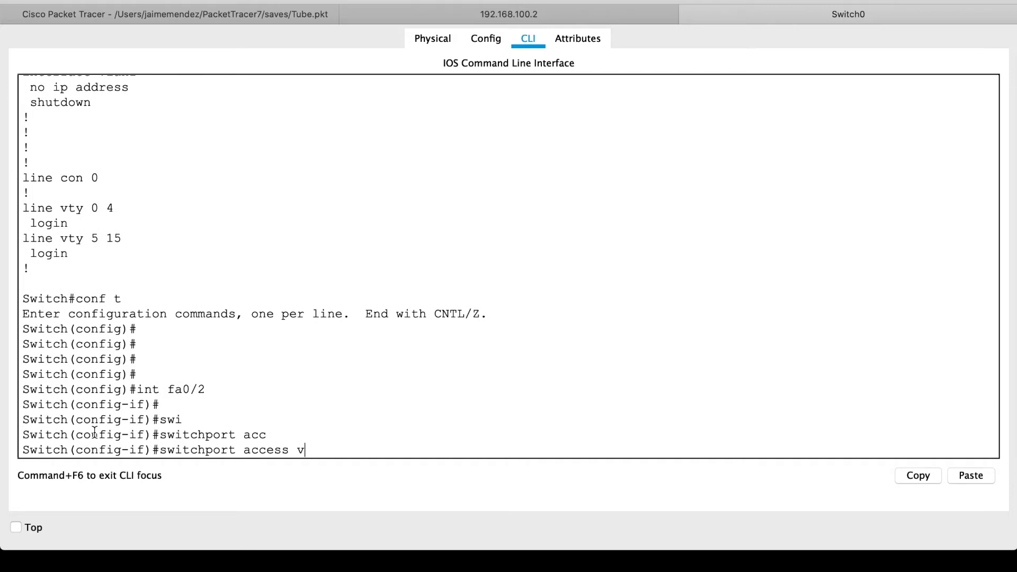
text(lan 200)
scroll(94, 432, up, 15)
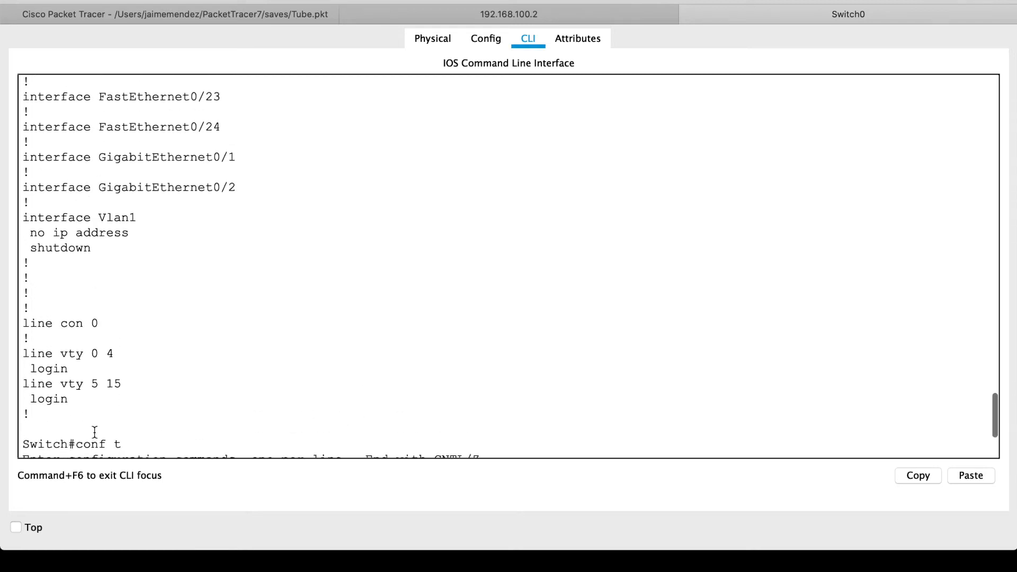
scroll(95, 432, up, 6)
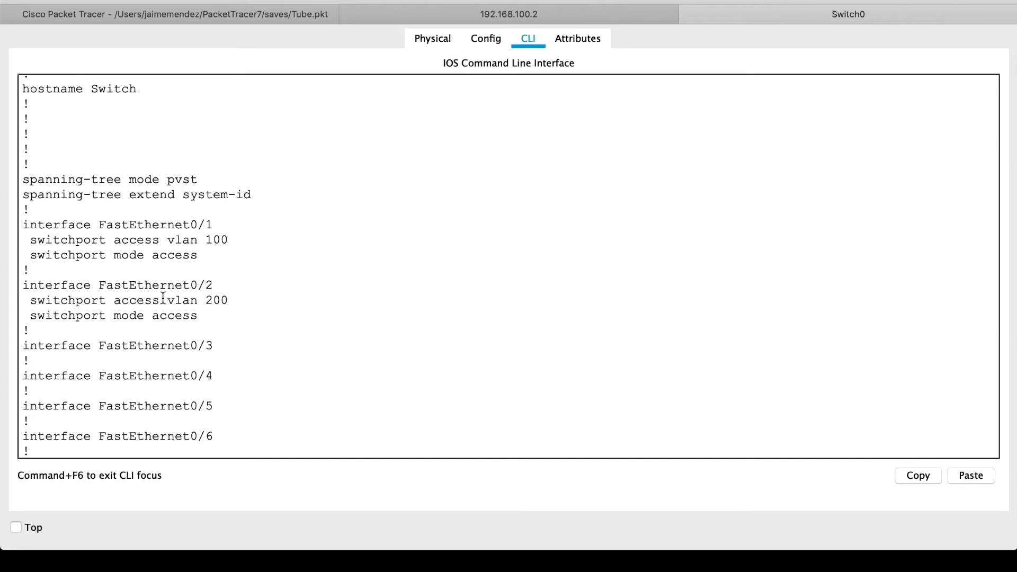
drag(229, 302, 27, 301)
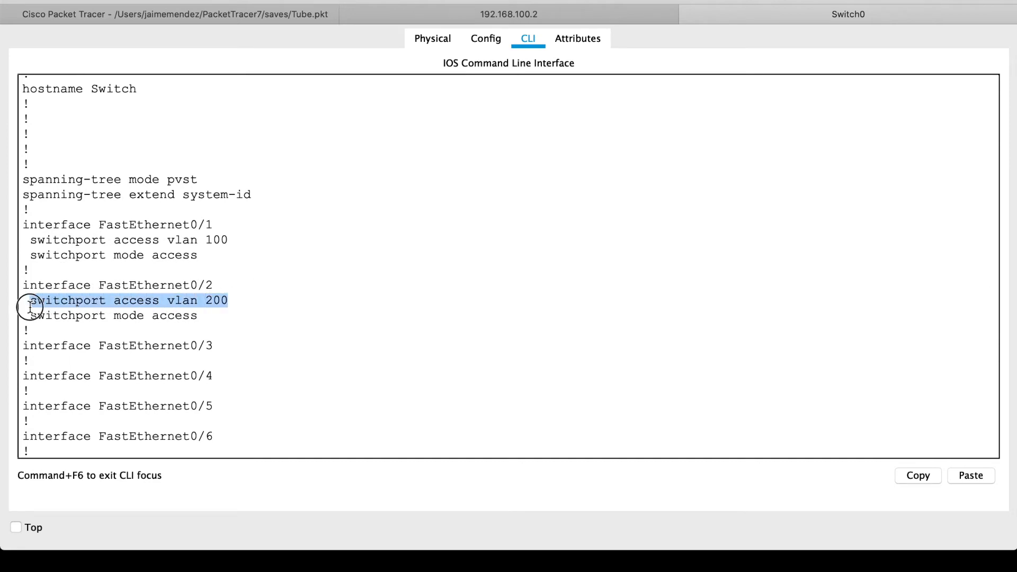
right_click(61, 301)
click(65, 310)
scroll(205, 305, down, 15)
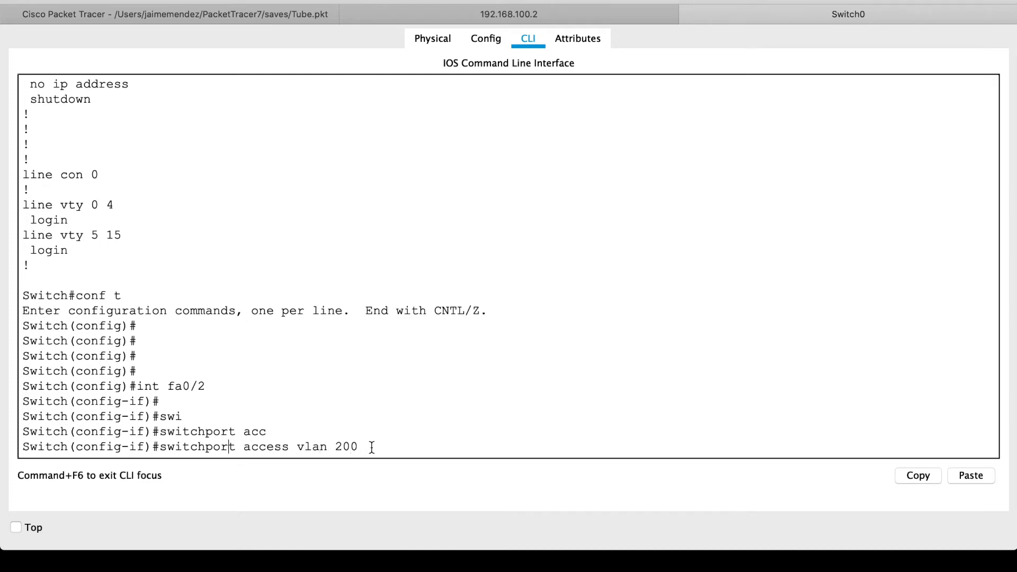
text(no)
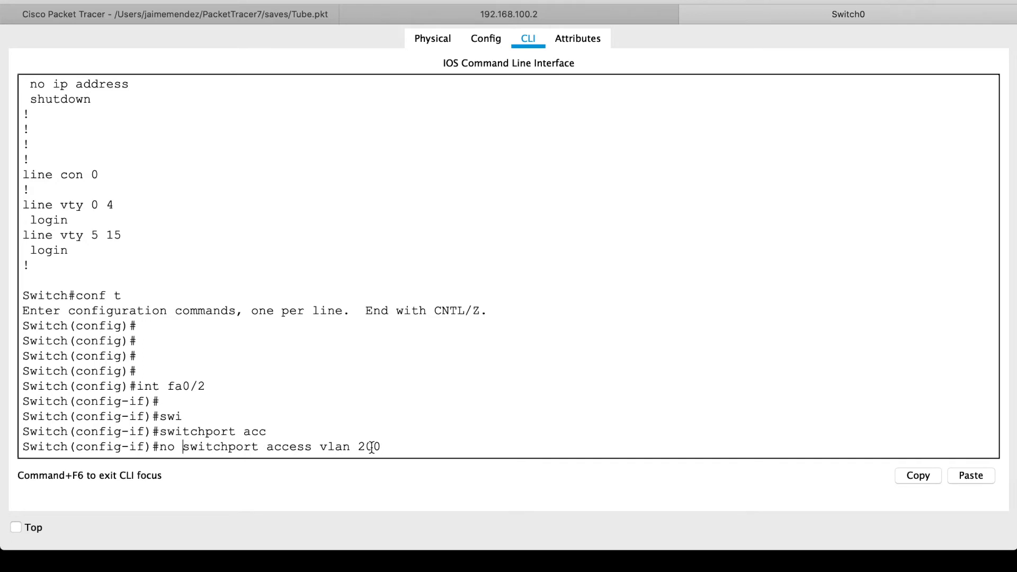
key(Return)
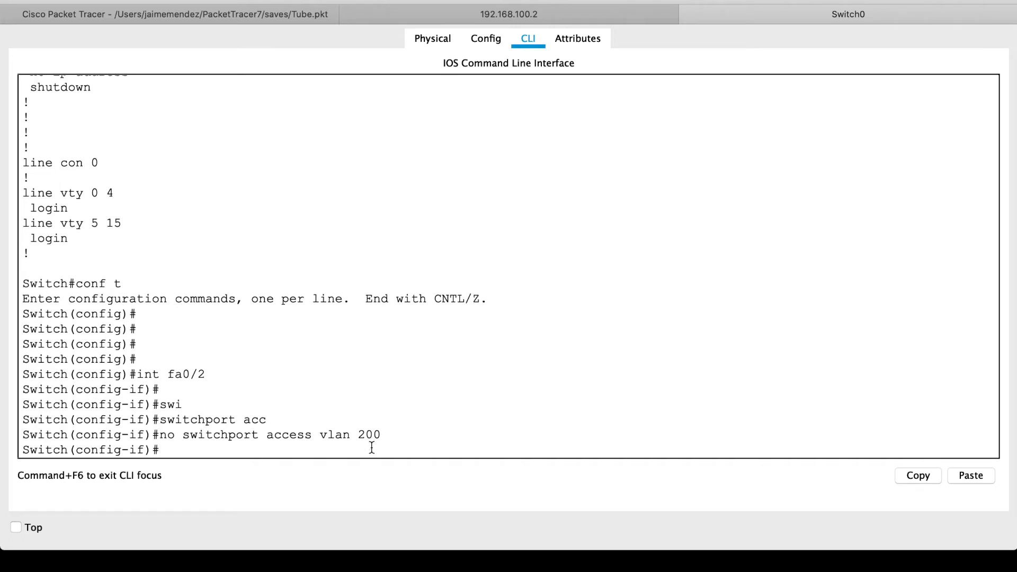
- Display the running configuration from interface configuration mode with do show run, check FastEthernet0/2's settings and return to the prompt
text(do srn)
key(BackSpace)
key(BackSpace)
key(BackSpace)
text(show run)
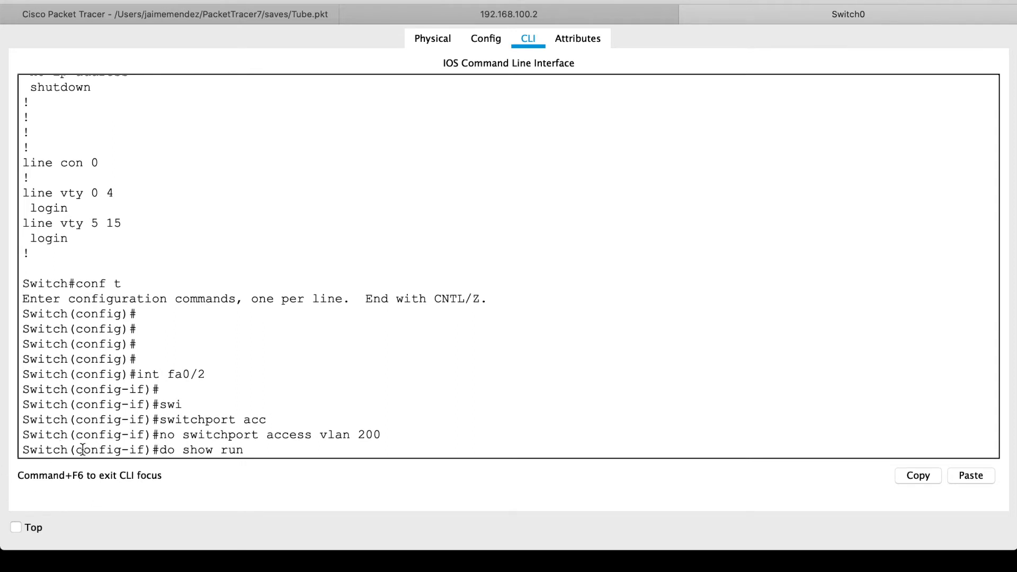
key(Return)
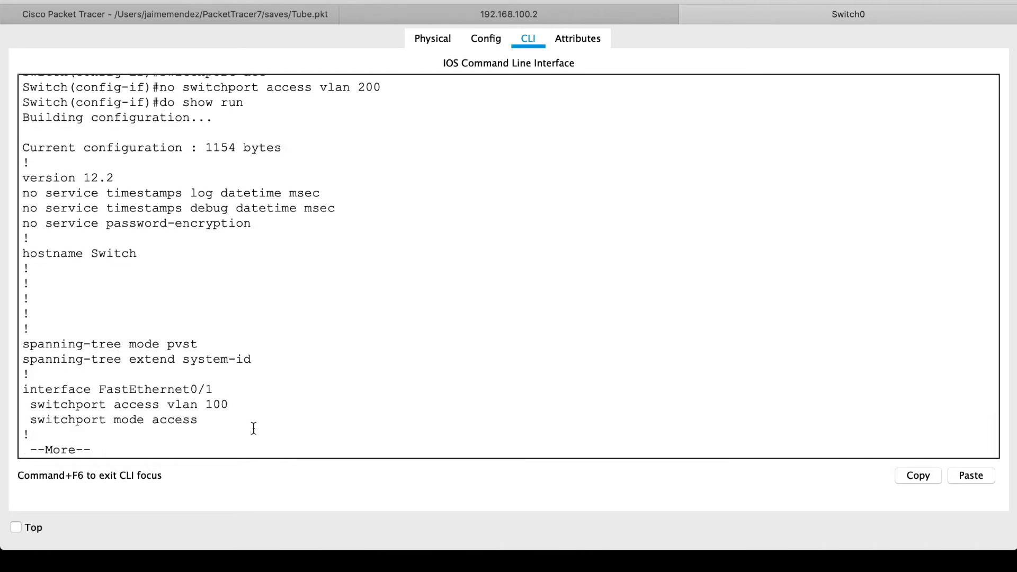
key(space)
scroll(253, 427, up, 2)
scroll(254, 428, up, 3)
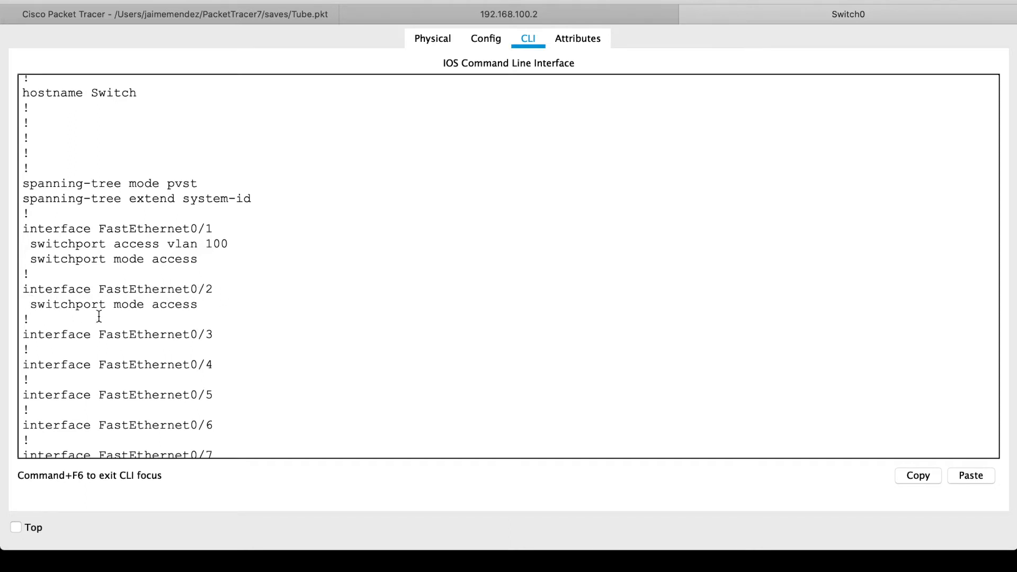
scroll(217, 309, up, 2)
key(Return)
key(Return)
key(Return)
key(space)
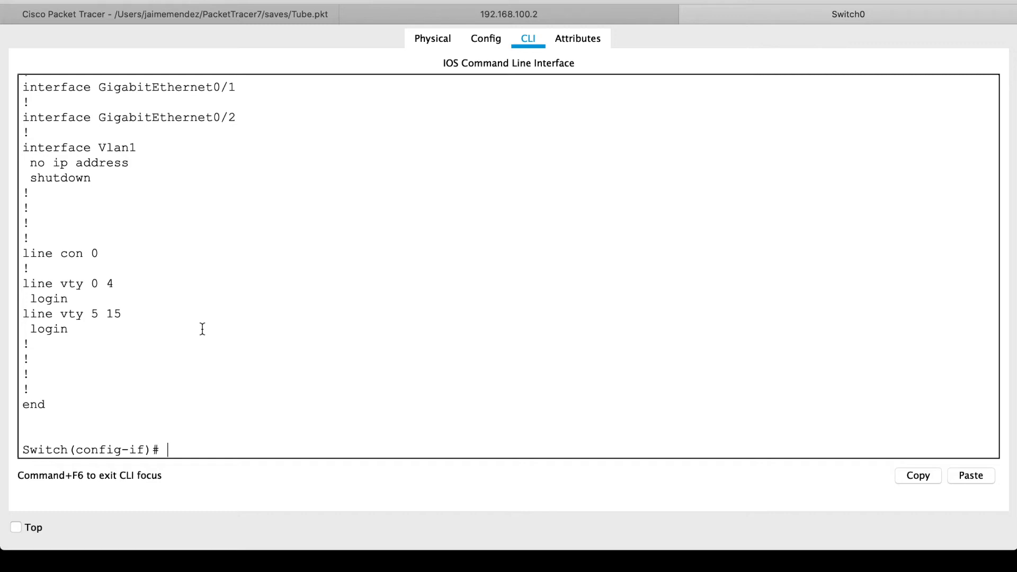
- Assign interface fa0/2 to VLAN 100 with switchport access vlan 100
text(do show run)
key(Up)
key(Up)
key(Up)
key(Up)
key(Down)
key(Down)
key(Down)
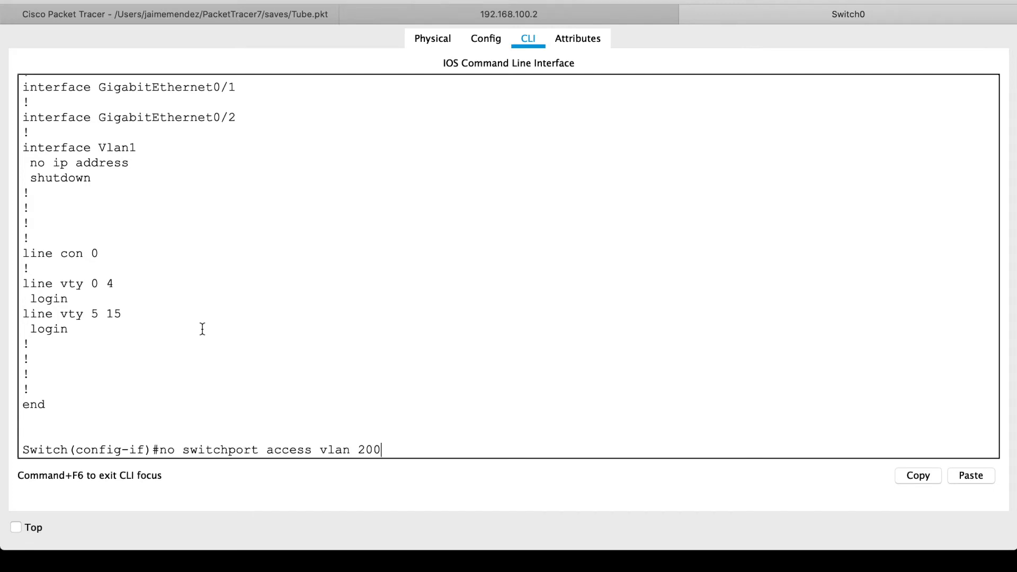
key(BackSpace)
text(1)
key(Left)
key(Left)
key(Left)
key(Left)
key(Left)
key(Left)
key(BackSpace)
key(BackSpace)
key(BackSpace)
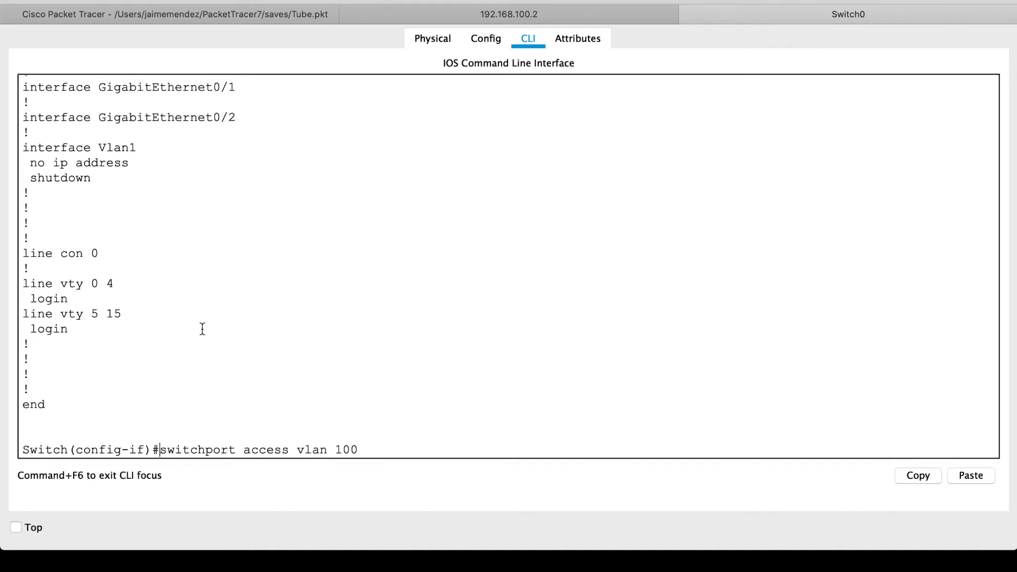
key(Return)
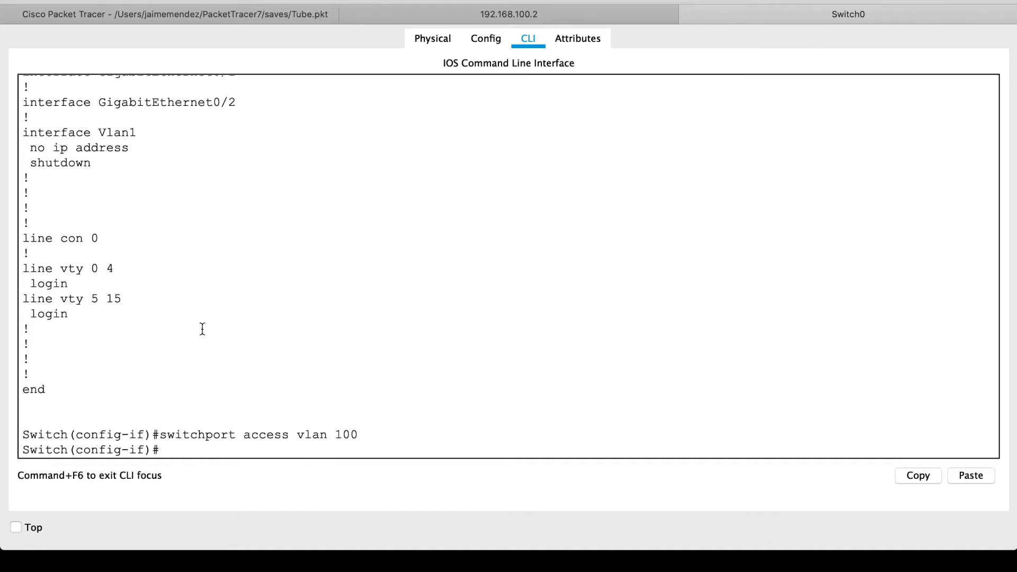
- Leave interface configuration mode with end and return to the privileged EXEC prompt
text(do show)
key(BackSpace)
key(BackSpace)
key(BackSpace)
key(BackSpace)
key(BackSpace)
key(BackSpace)
key(BackSpace)
text(end)
key(Return)
key(Return)
key(Return)
key(Return)
key(Return)
key(Return)
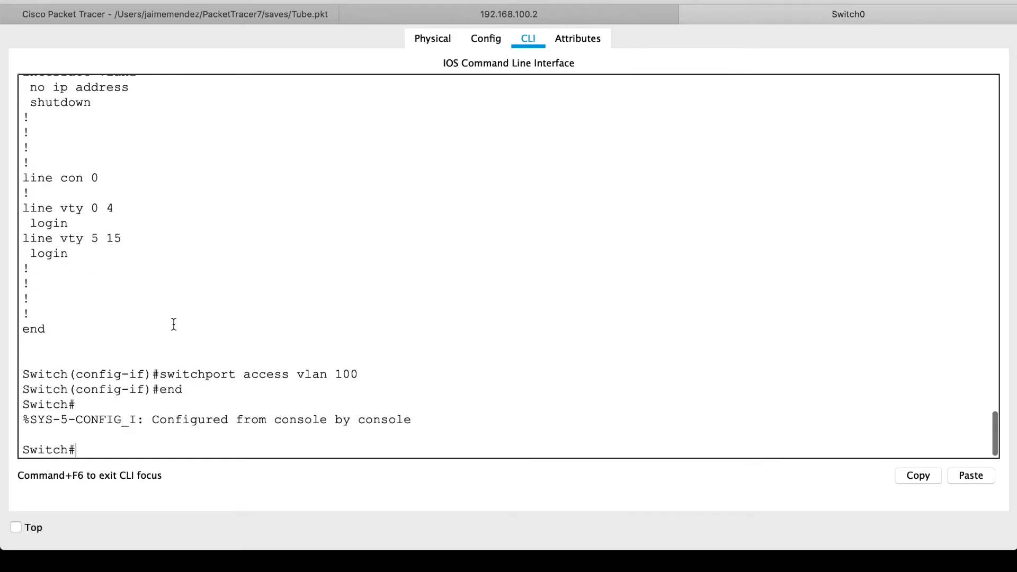
- Display the running configuration with show run and check the VLAN assignments of FastEthernet0/1 and FastEthernet0/2
text(show run)
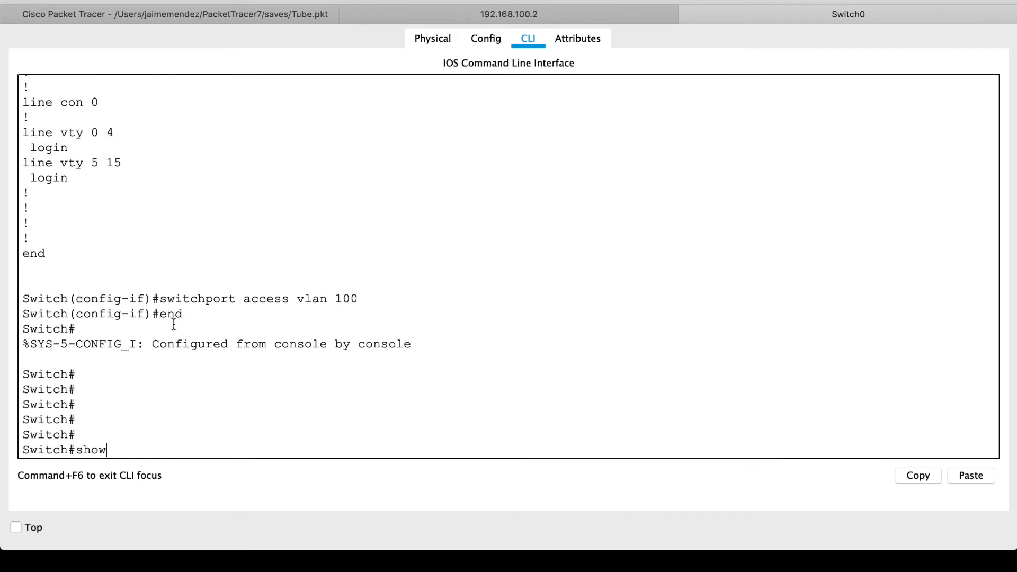
key(Return)
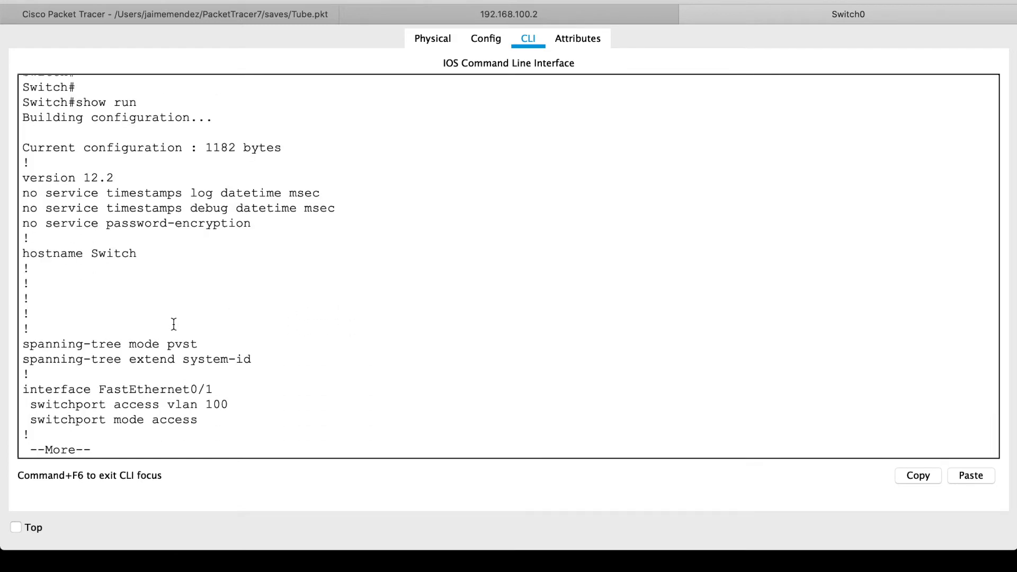
key(space)
scroll(196, 299, up, 3)
scroll(195, 299, up, 2)
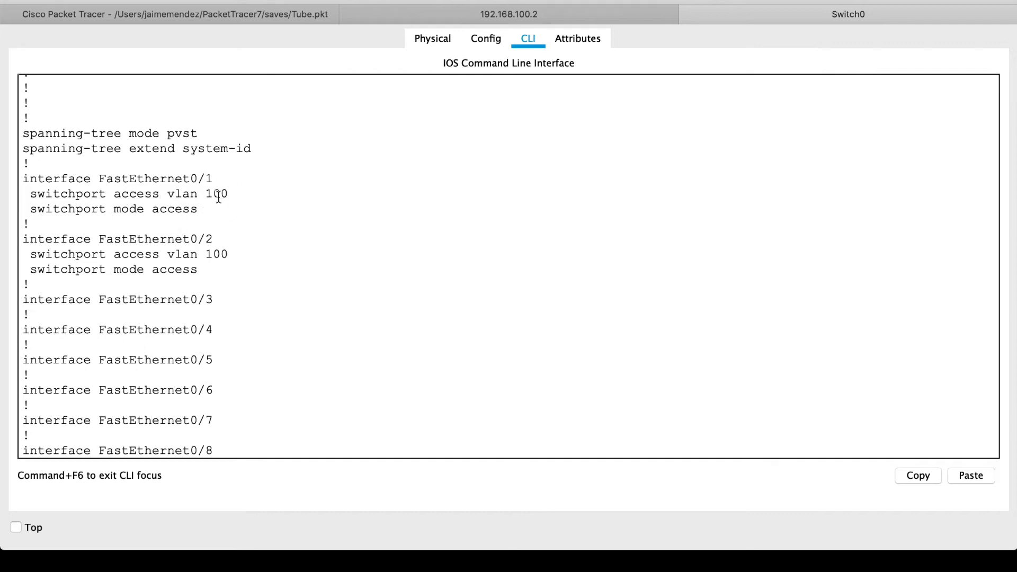
- Return to the topology and change the users note to read USERS VLAN 100
click(268, 20)
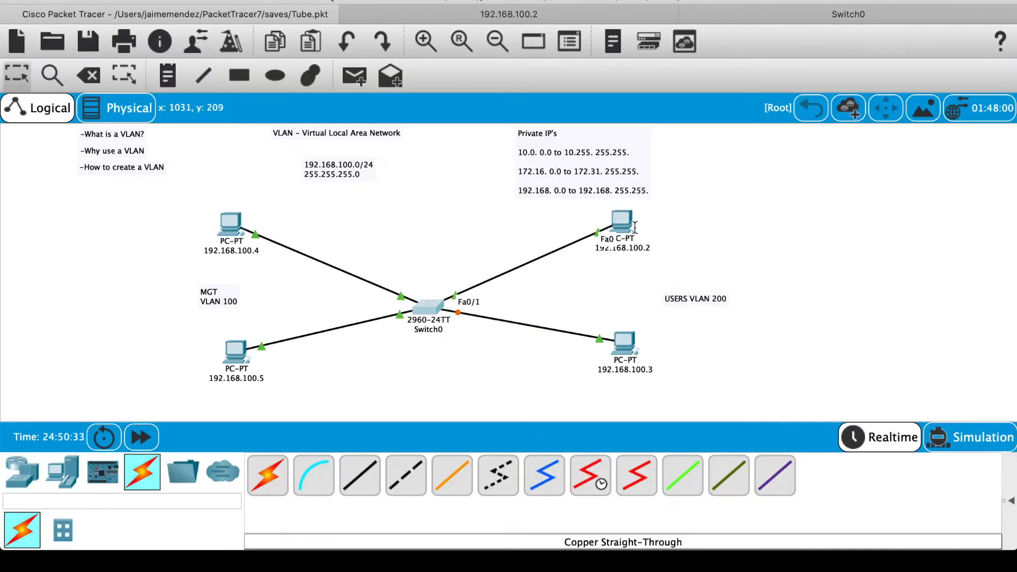
double_click(723, 309)
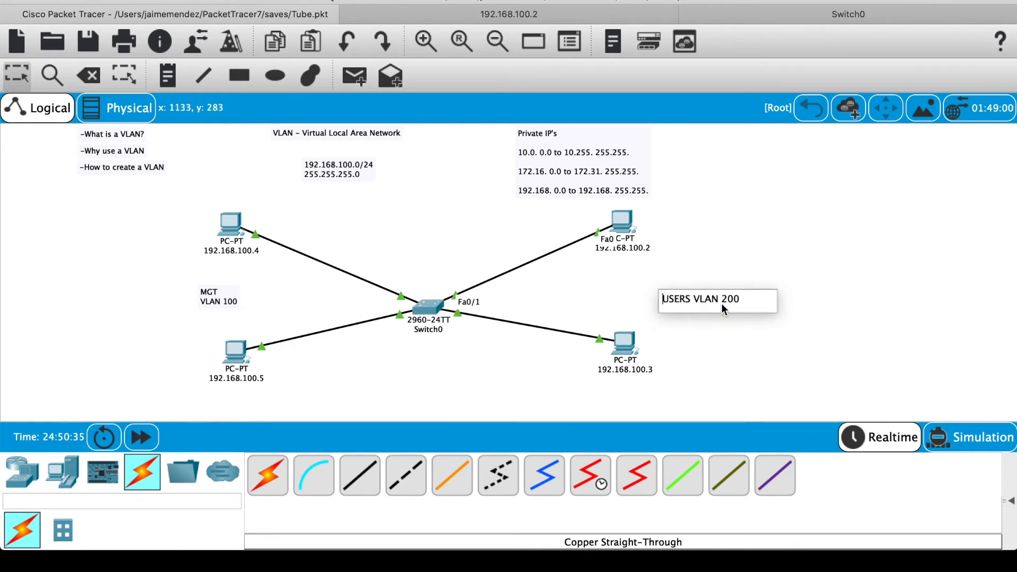
click(729, 300)
key(BackSpace)
text(1)
click(597, 302)
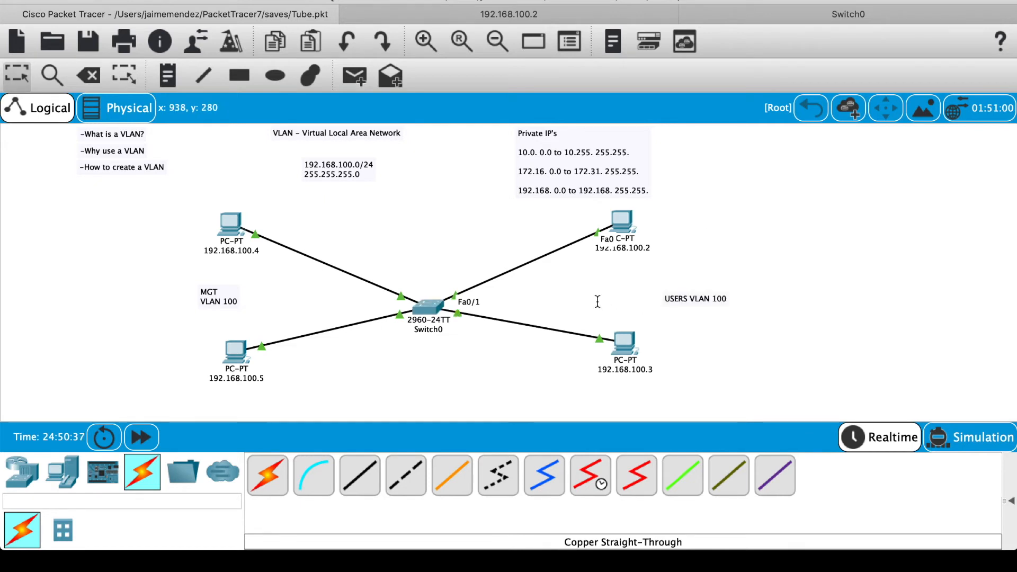
- Change the MGT note beside the 192.168.100.4 and 192.168.100.5 PCs to VLAN 200
double_click(206, 296)
click(233, 306)
key(BackSpace)
text(2)
click(475, 383)
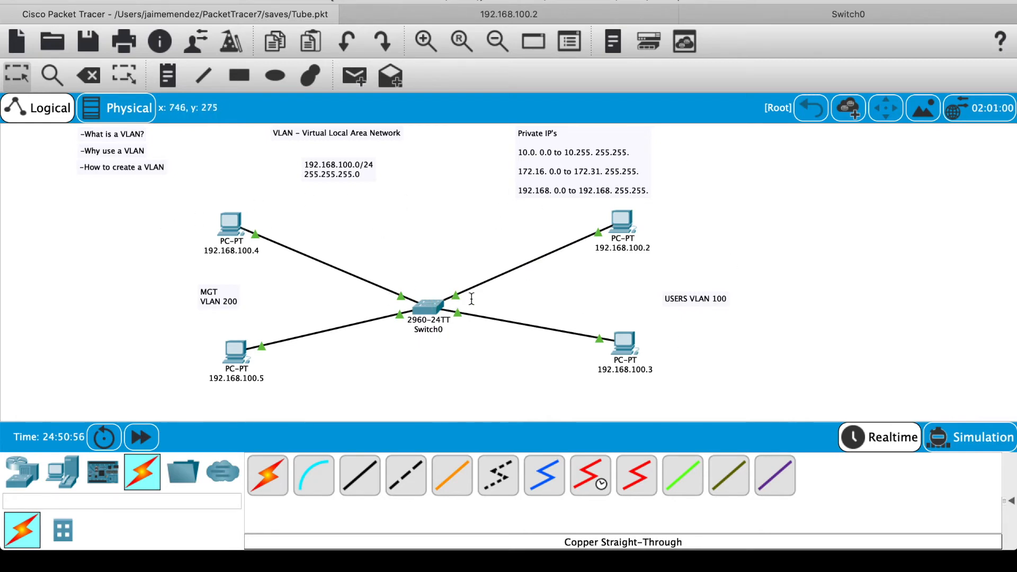
- Reopen Switch0's command line, page past the remaining configuration output and enter global configuration mode with conf t
click(433, 304)
key(Return)
key(Return)
key(Return)
key(Return)
key(Return)
key(Return)
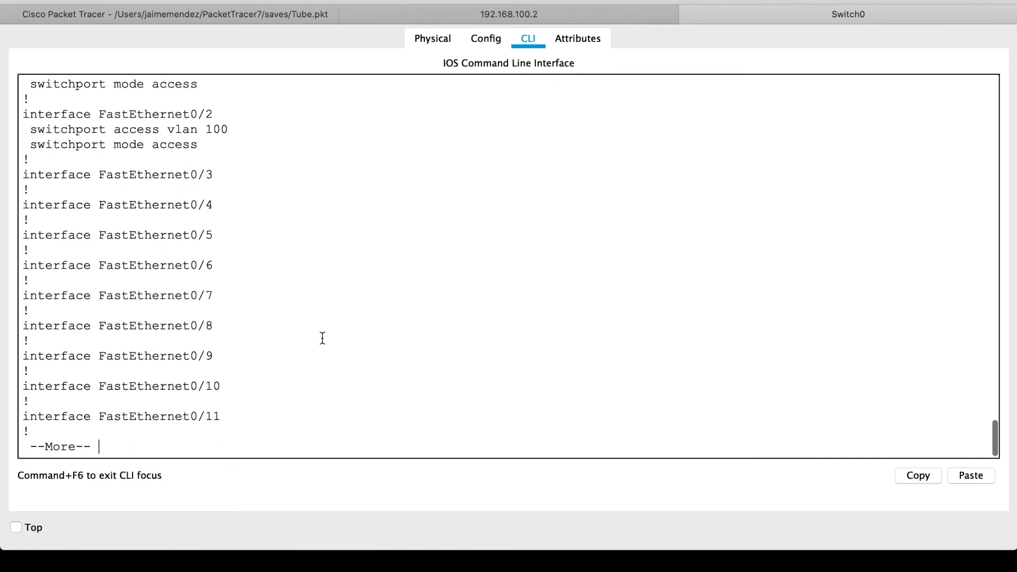
key(space)
key(space)
text(conf)
text( t)
key(Return)
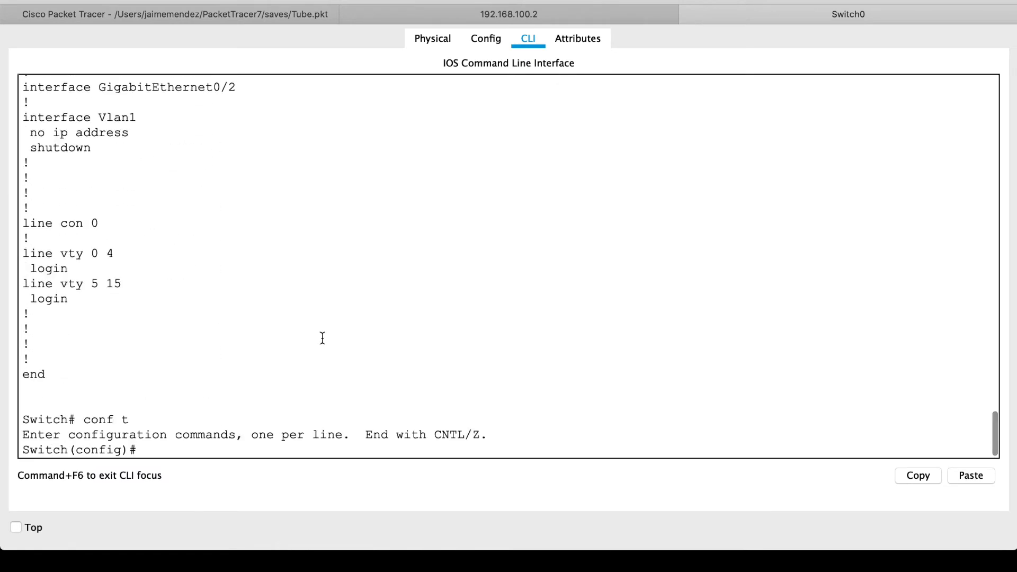
- Select both management ports together with int range fa0/3, fa0/4
text(int)
text(ran)
key(Tab)
text(f)
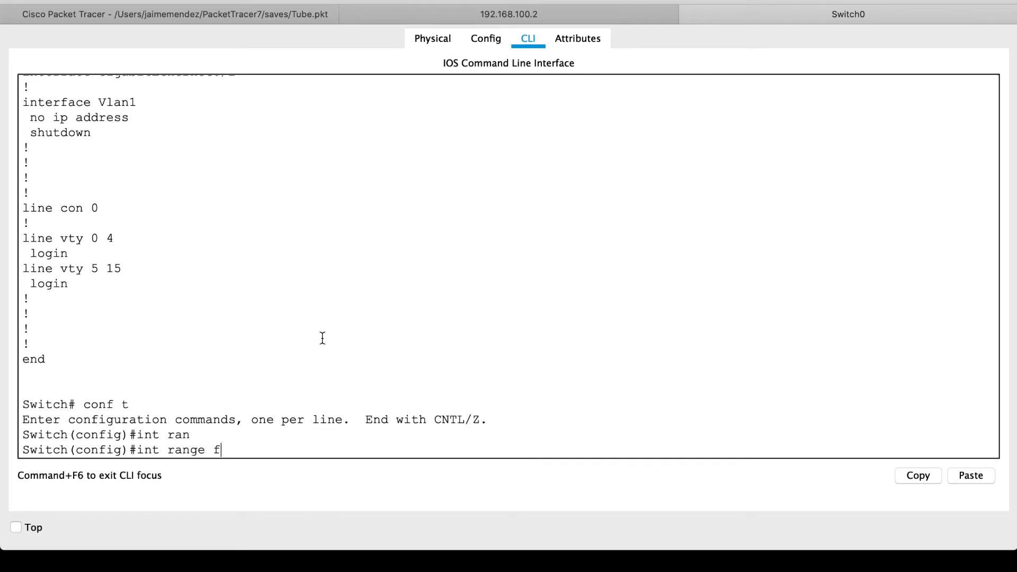
text(a0/3, fa0/)
key(Return)
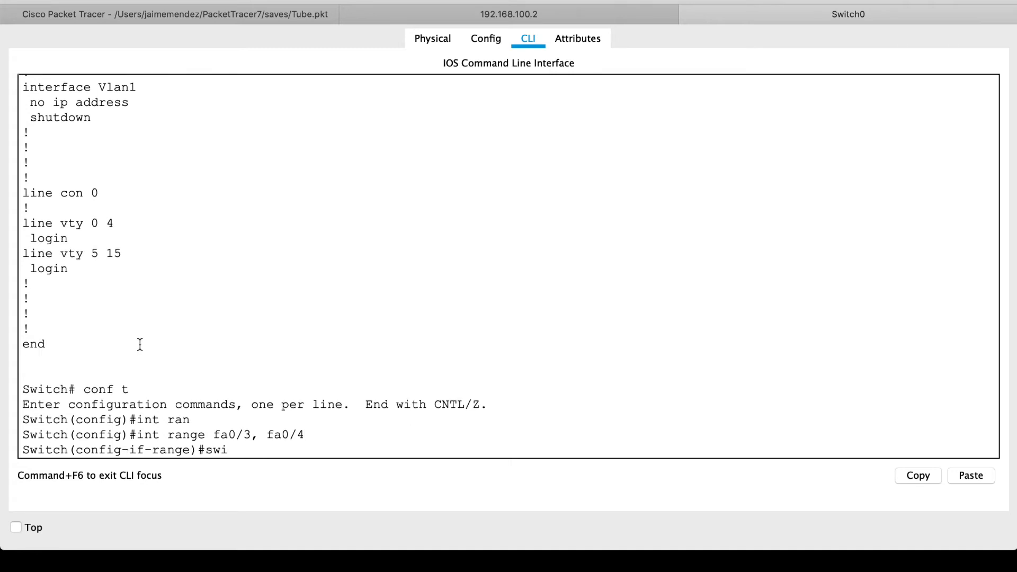
- Set the selected interface range to access mode with switchport mode access
text(swi)
key(Tab)
text(mode acc)
key(Tab)
key(Return)
- Assign the selected interface range to VLAN 200 with switchport access vlan 200
text(swi)
key(Tab)
text(acc)
key(Tab)
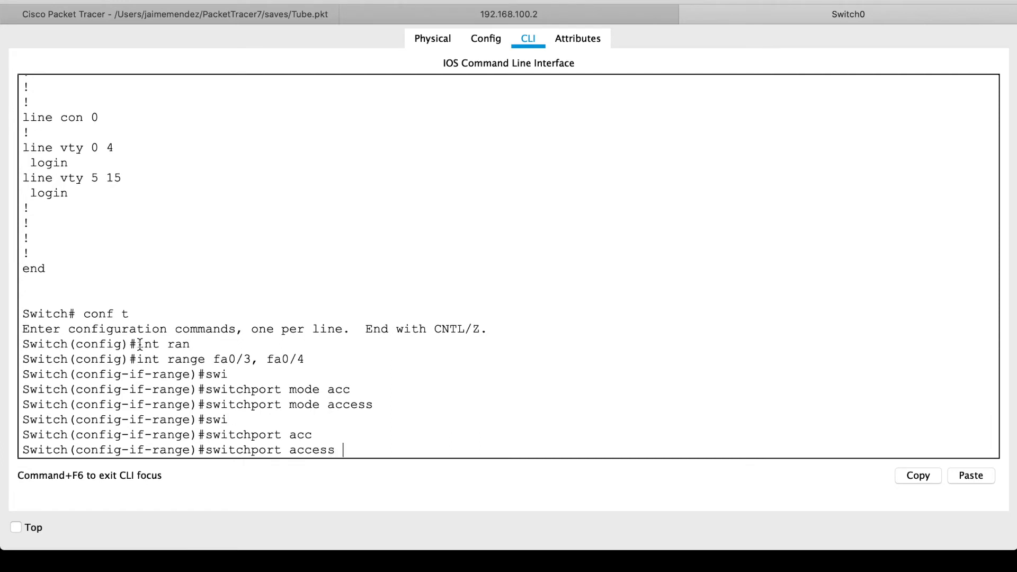
text(vlan 200)
key(Return)
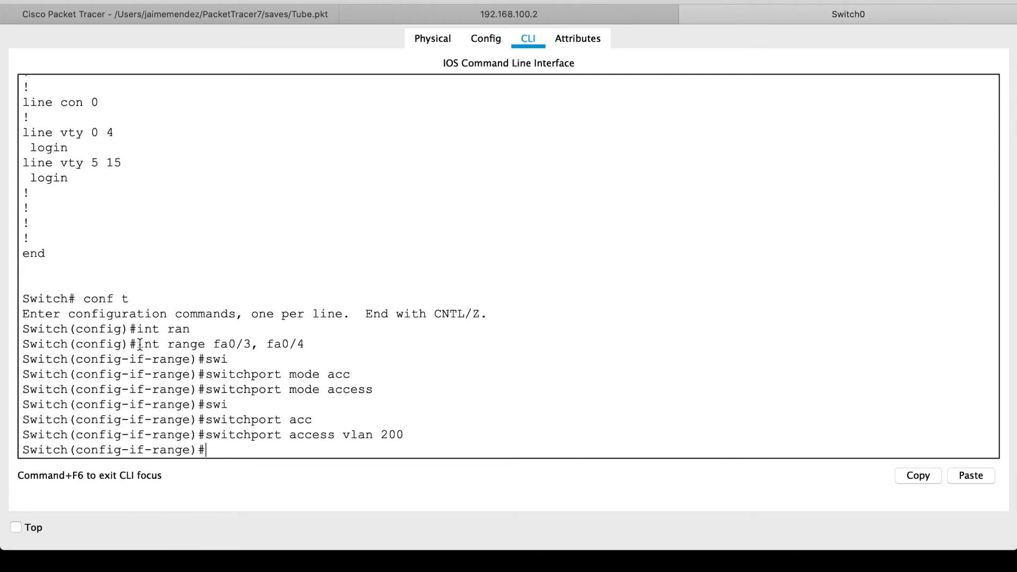
- Exit interface range configuration with end and return to the privileged EXEC prompt
text(end)
key(Return)
key(Return)
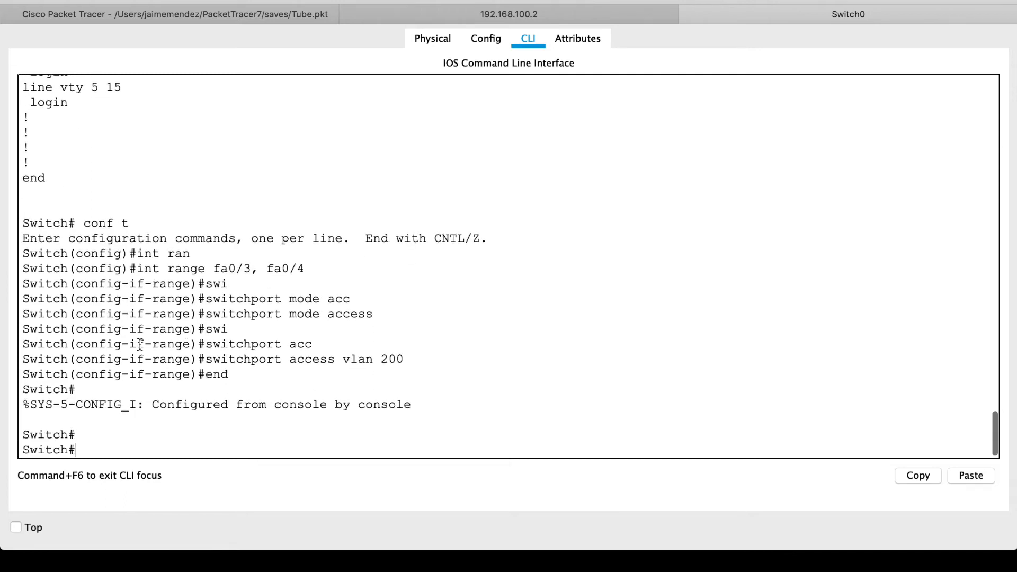
key(Return)
- Display the running configuration with show run and check the switchport settings of FastEthernet0/1 through FastEthernet0/4
text(show)
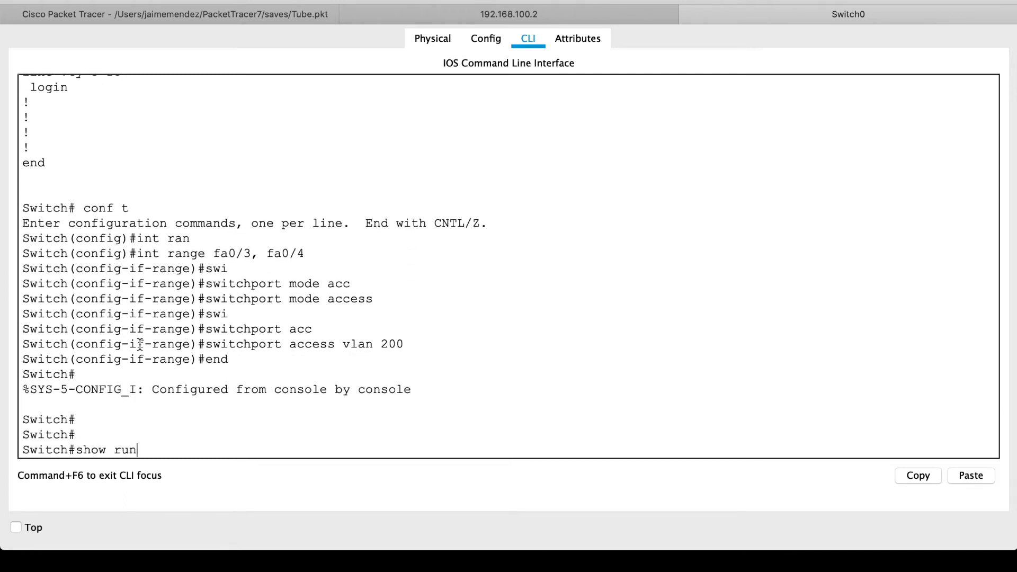
text( run)
key(Return)
key(space)
key(space)
scroll(140, 344, up, 5)
scroll(140, 344, up, 7)
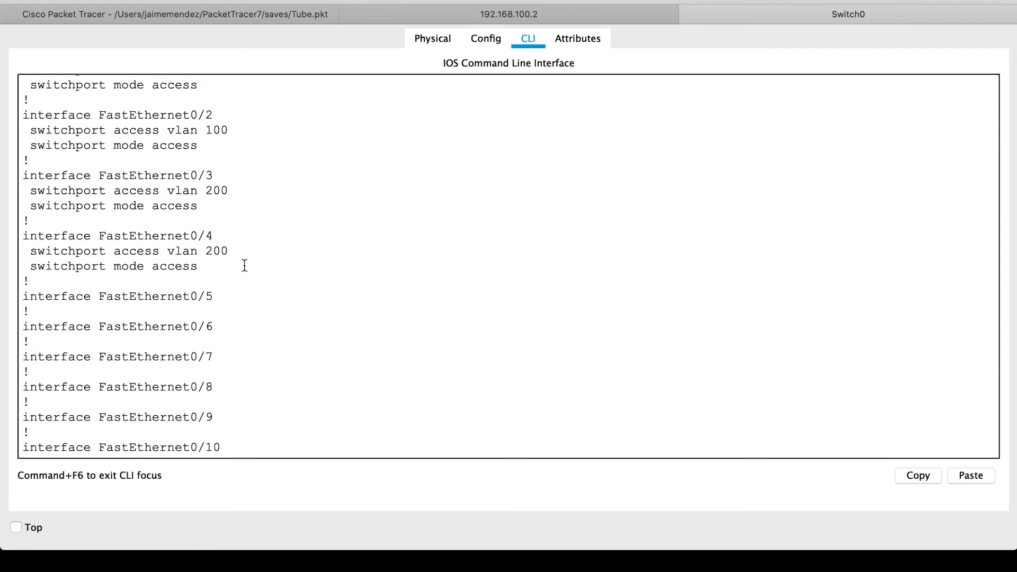
scroll(187, 267, up, 4)
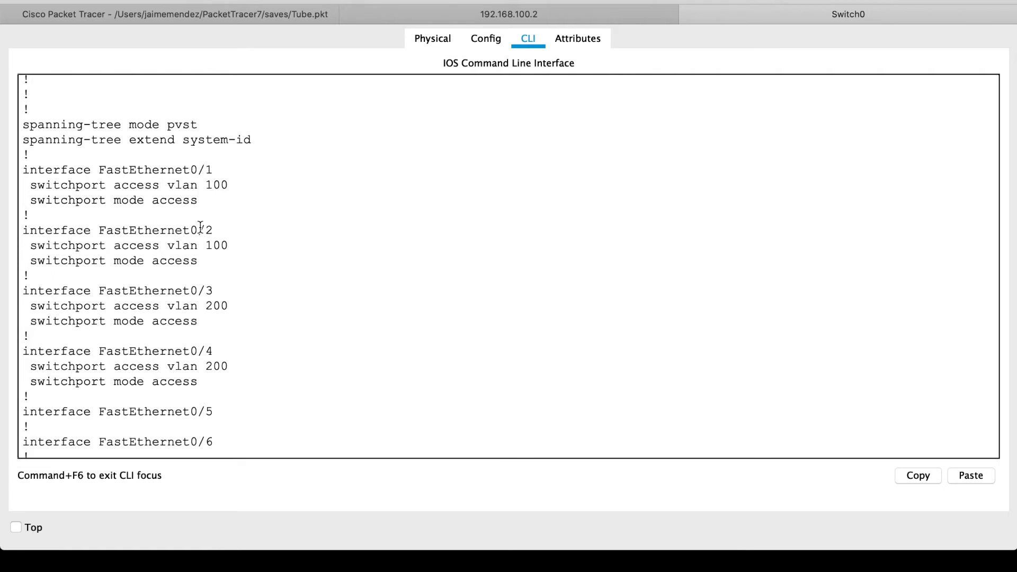
- Return to the topology and shift the 192.168.100.5 PC slightly to the left
click(240, 12)
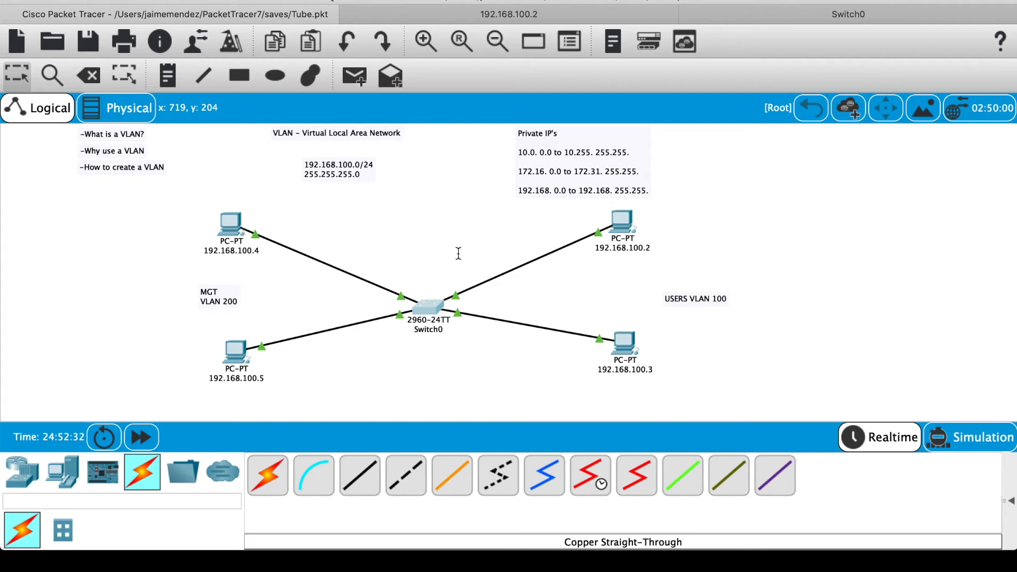
drag(240, 345, 231, 343)
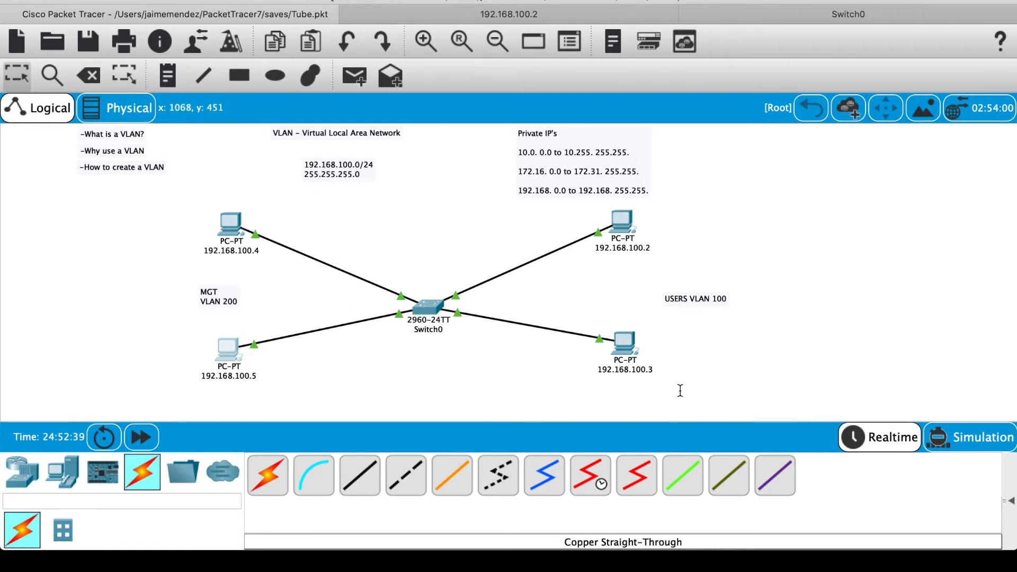
click(48, 2)
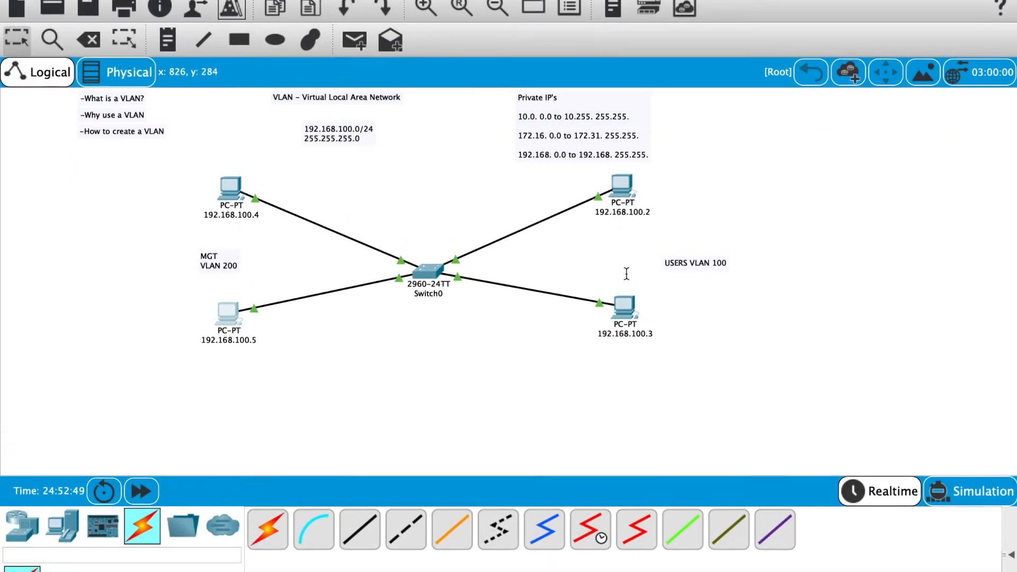
- Place two generic servers side by side in the empty area below the switch
scroll(518, 352, down, 3)
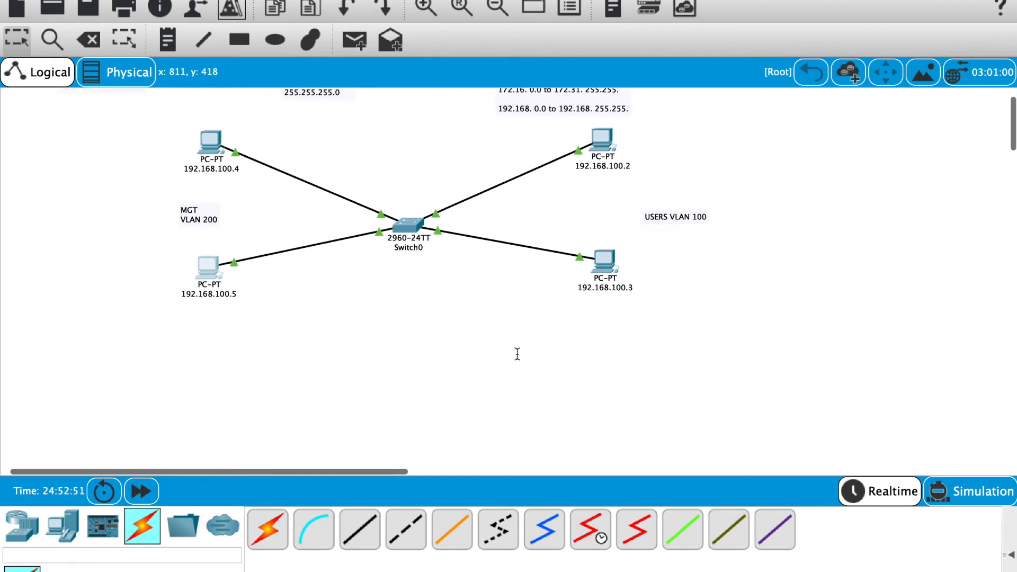
click(63, 526)
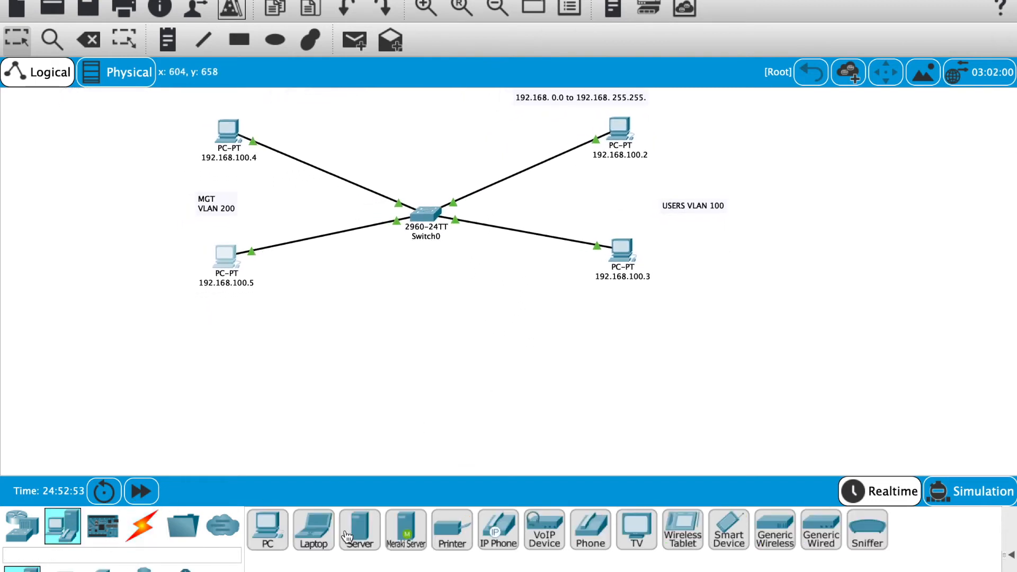
click(361, 537)
click(369, 533)
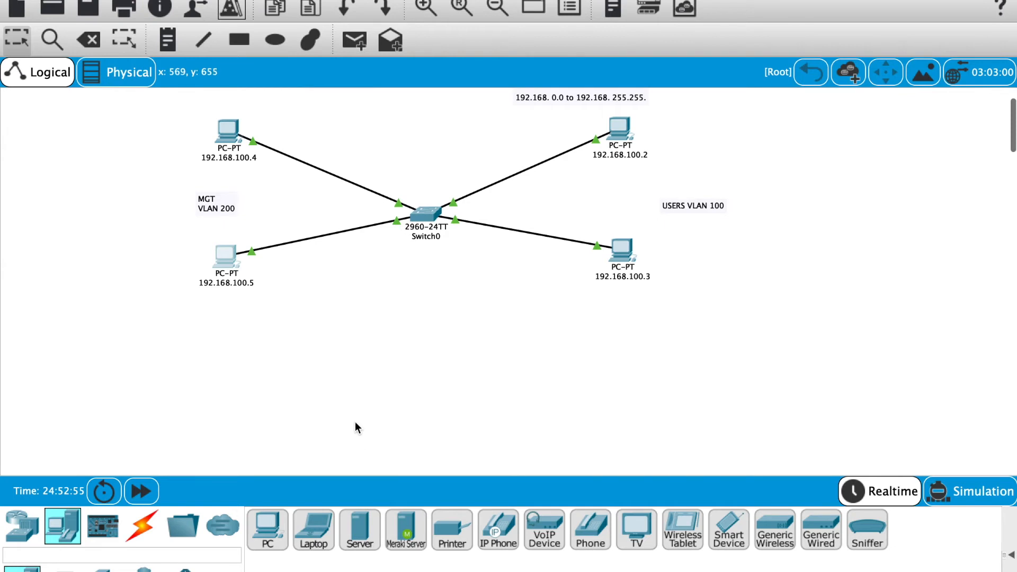
click(359, 542)
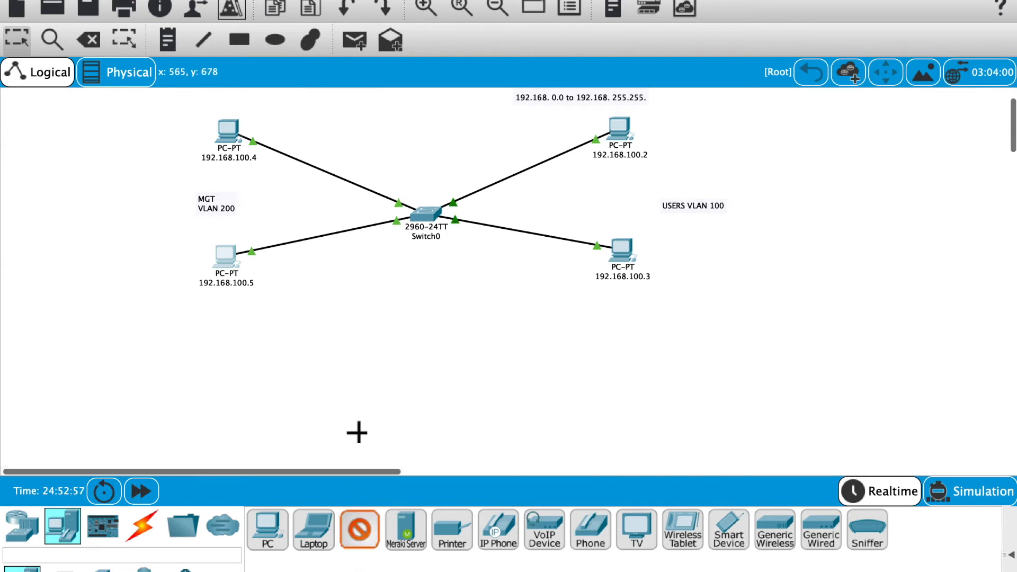
click(349, 434)
click(358, 538)
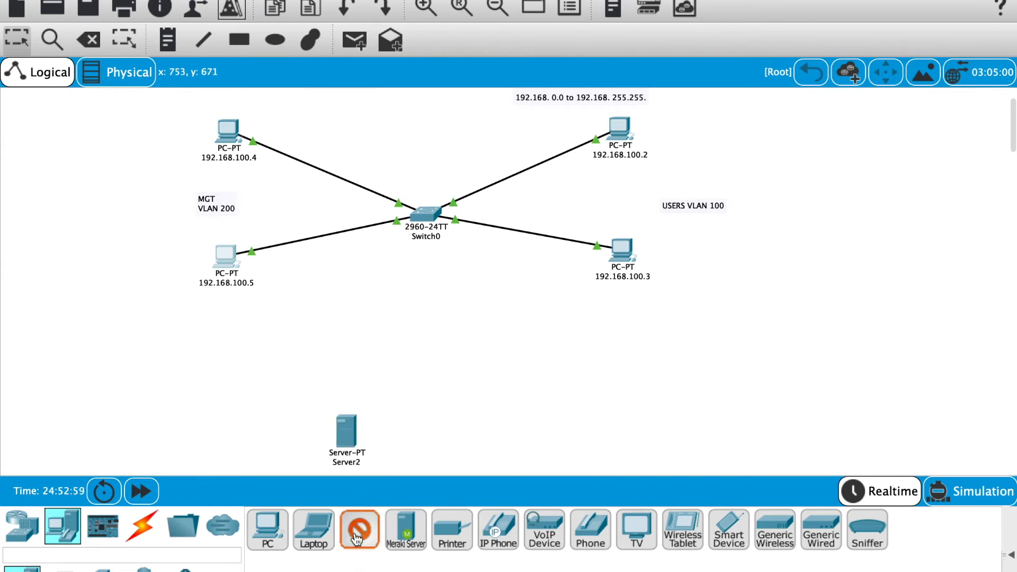
click(494, 444)
drag(494, 451, 515, 437)
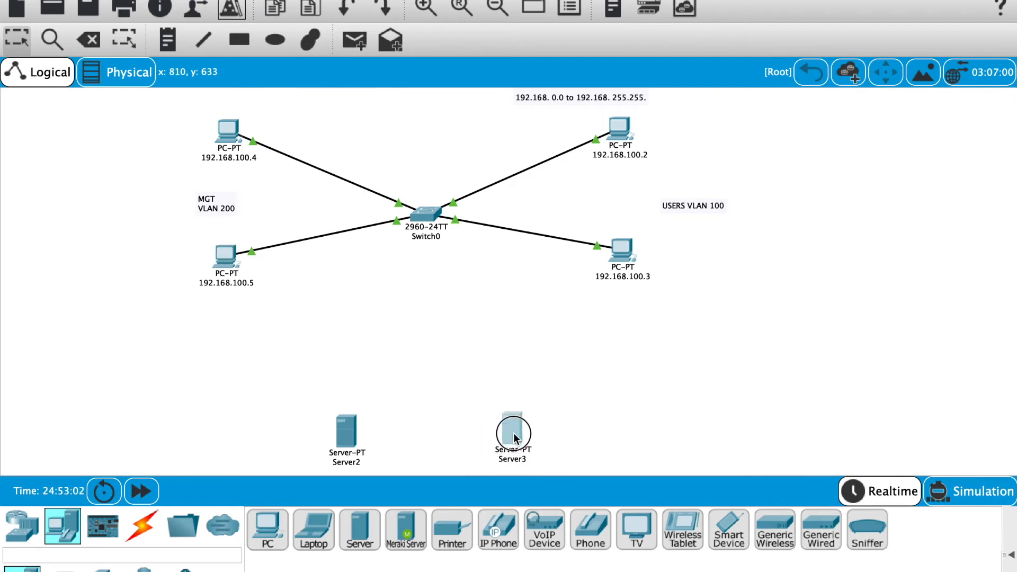
- Delete the two newly placed servers above the existing Server1 and 192.168.100.8 servers
scroll(440, 421, down, 4)
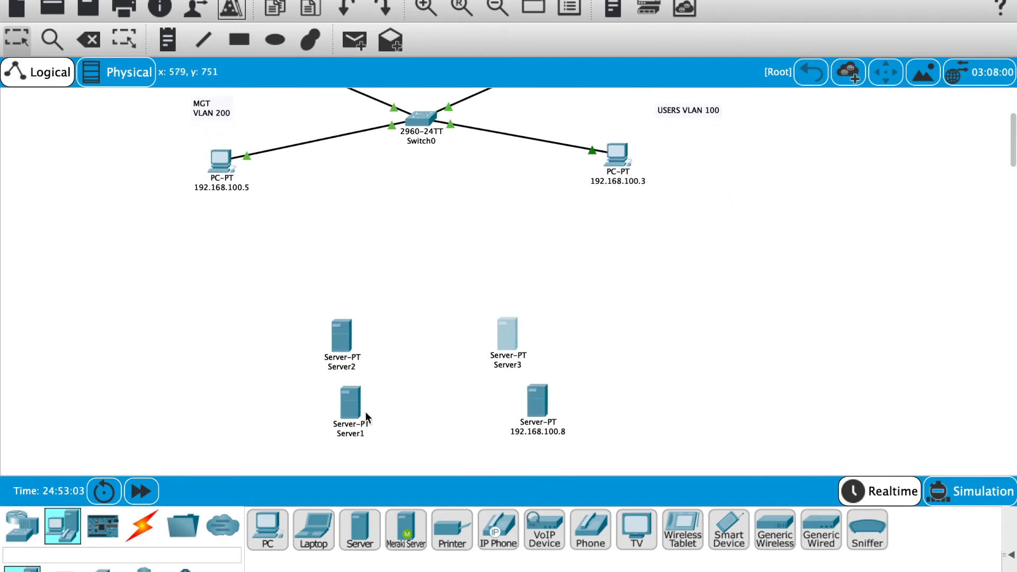
click(88, 40)
click(454, 303)
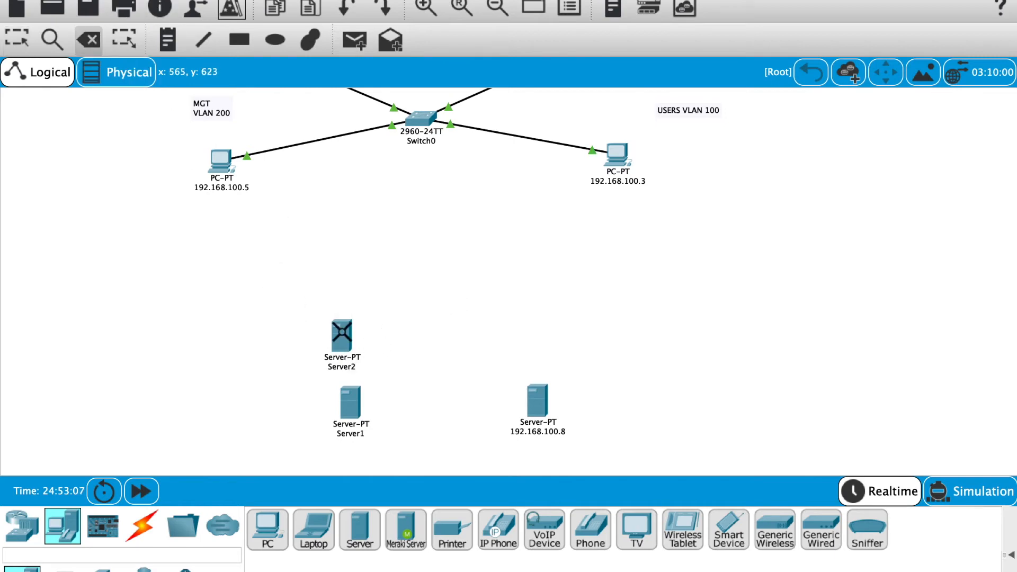
click(341, 333)
- Move the existing Server1 and 192.168.100.8 servers up toward the switch, side by side
click(17, 39)
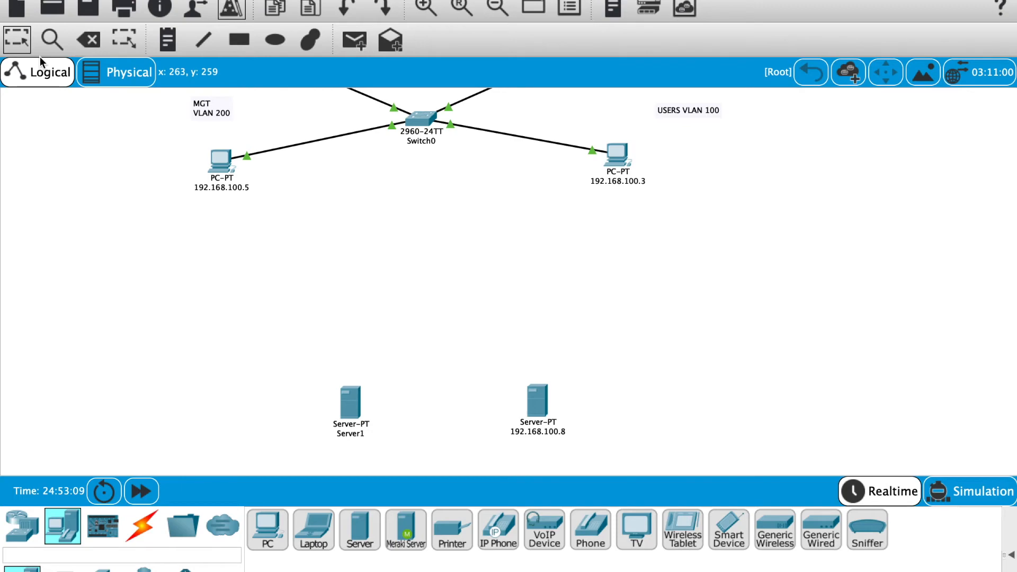
drag(347, 398, 346, 330)
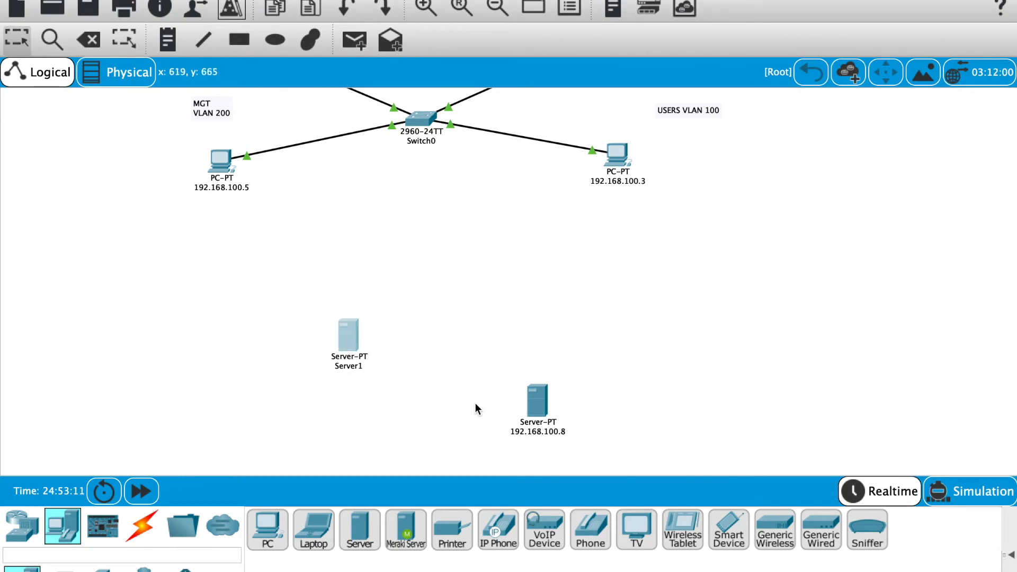
drag(534, 403, 506, 341)
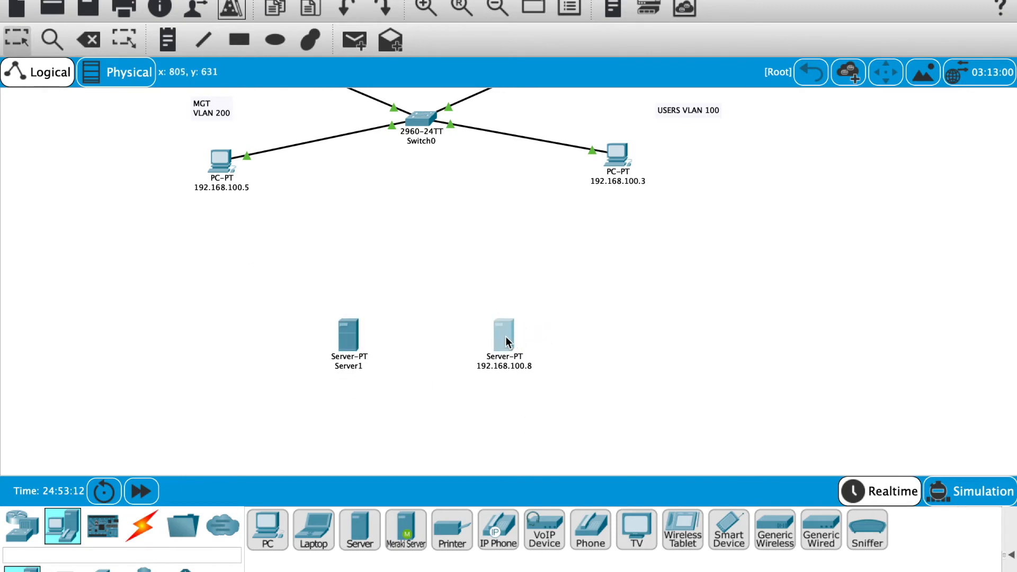
- Copy the IP address from Server1's static IP configuration and return to the topology
click(350, 343)
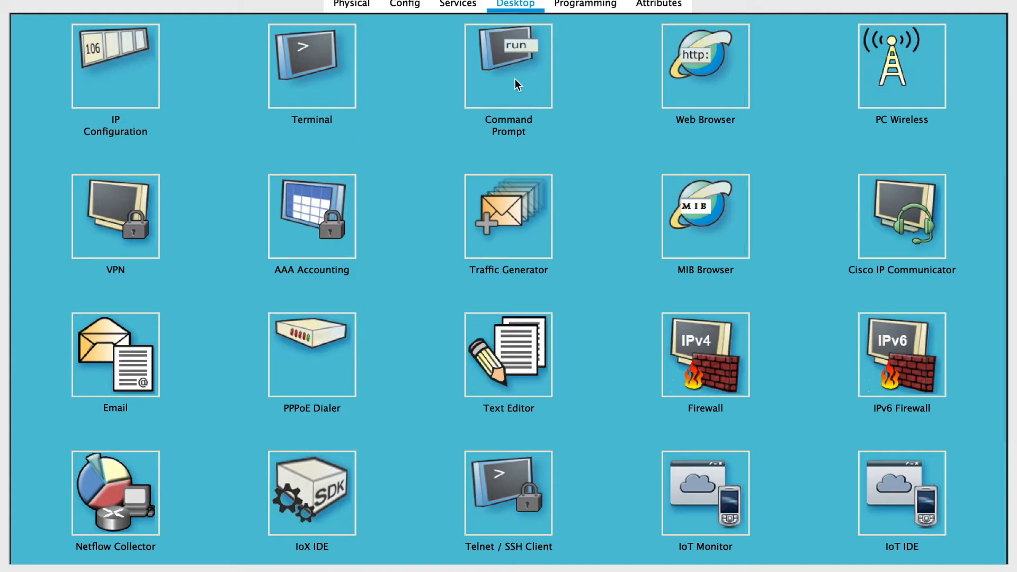
click(147, 44)
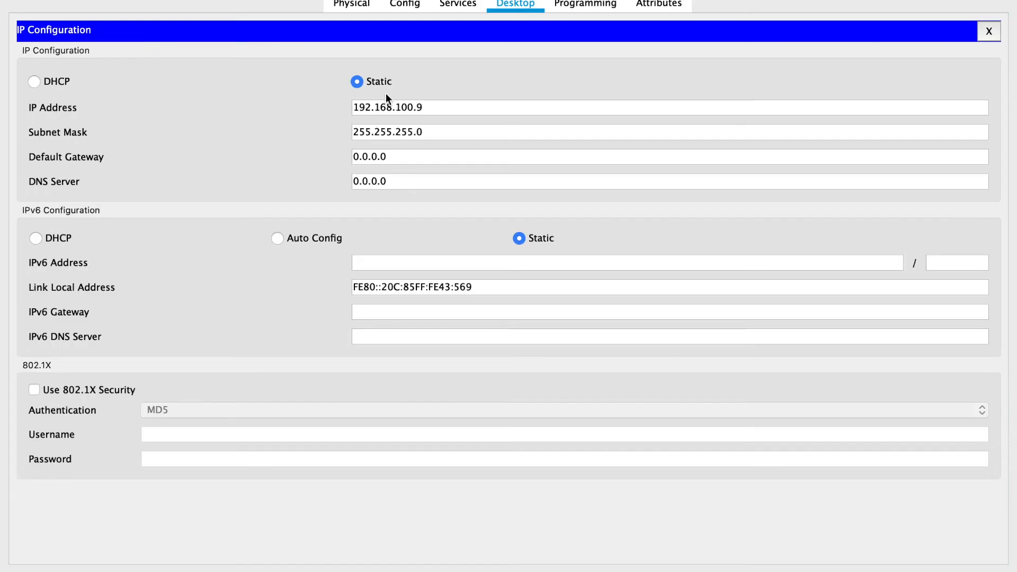
double_click(411, 109)
key(super+c)
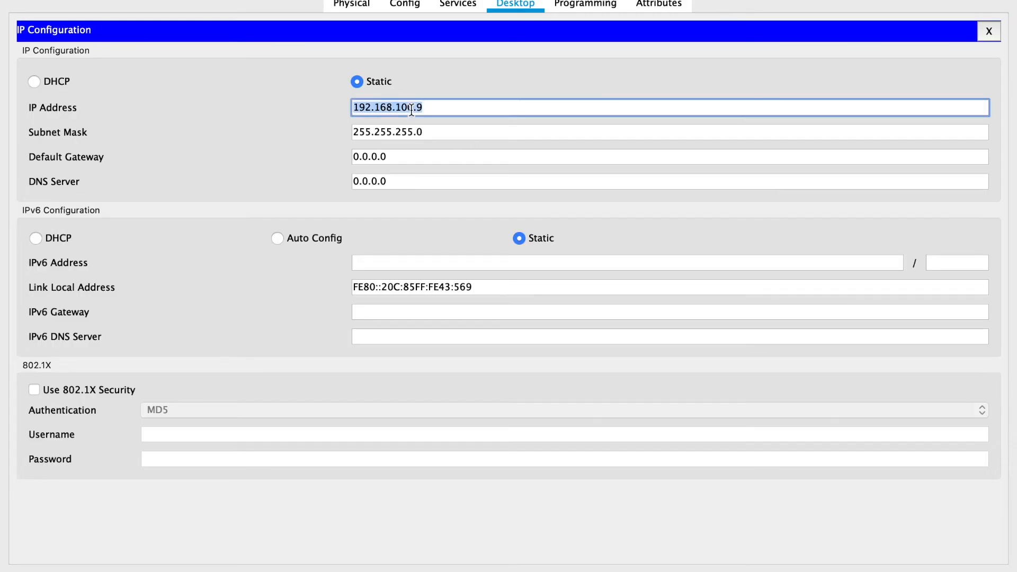
click(175, 0)
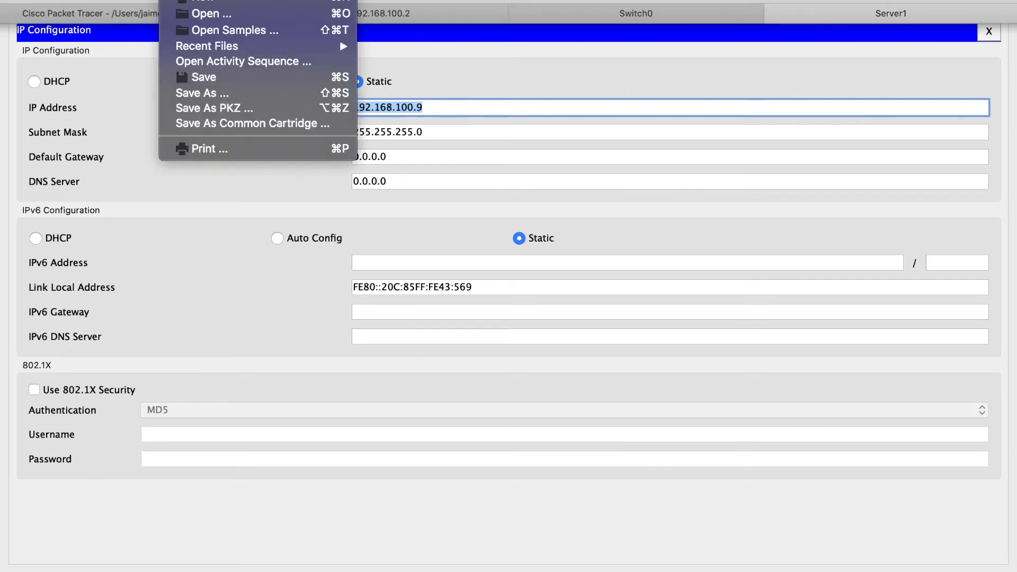
mouse_move(206, 0)
click(204, 169)
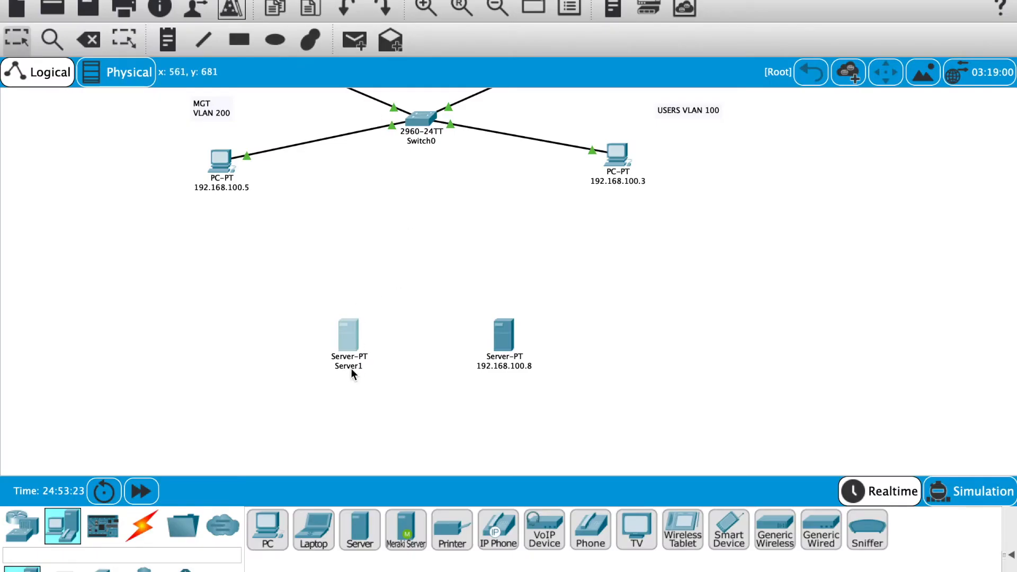
- Rename Server1 with the copied address, 192.168.100.9
click(350, 367)
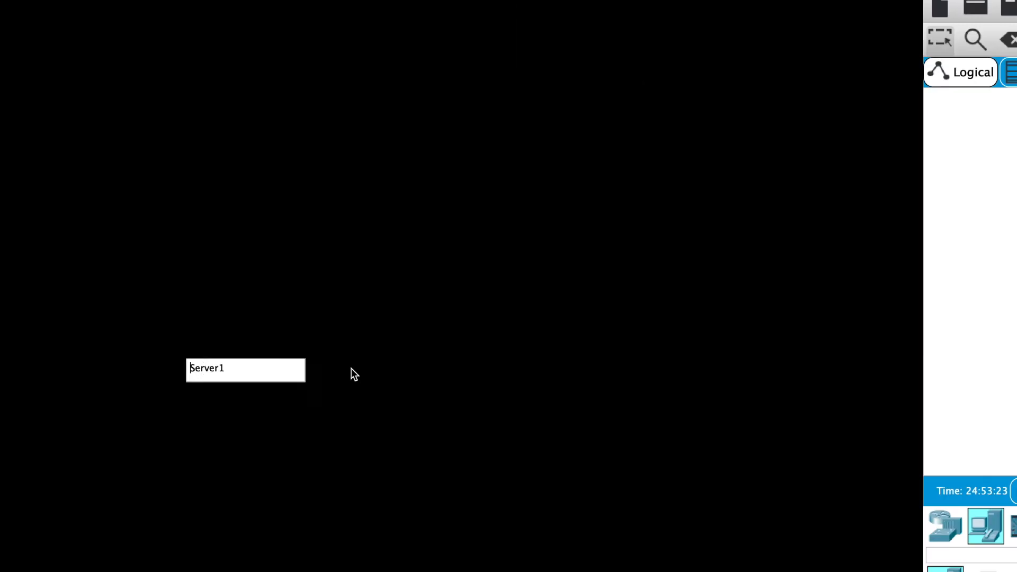
double_click(371, 372)
key(super+v)
key(Return)
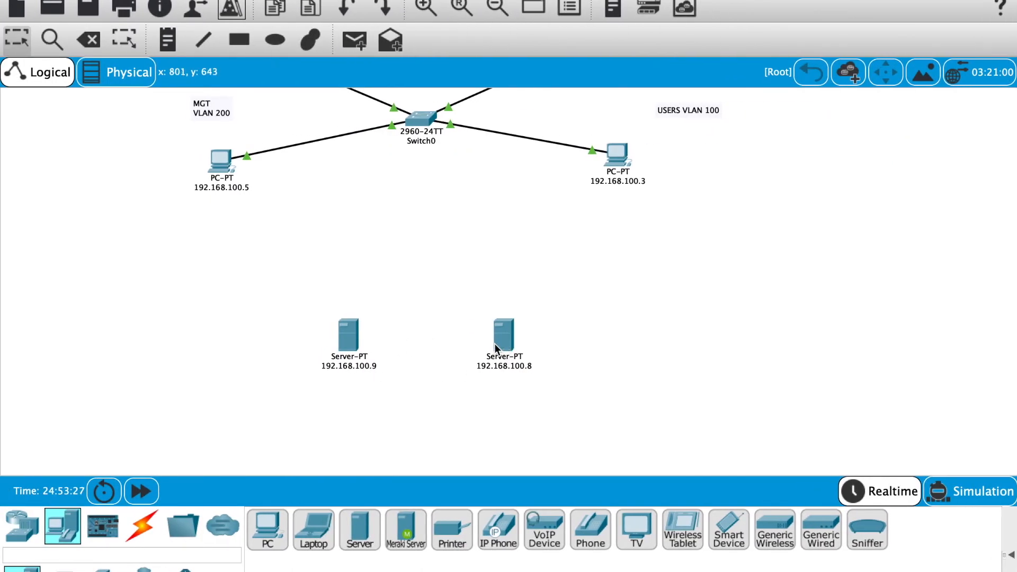
scroll(479, 310, up, 4)
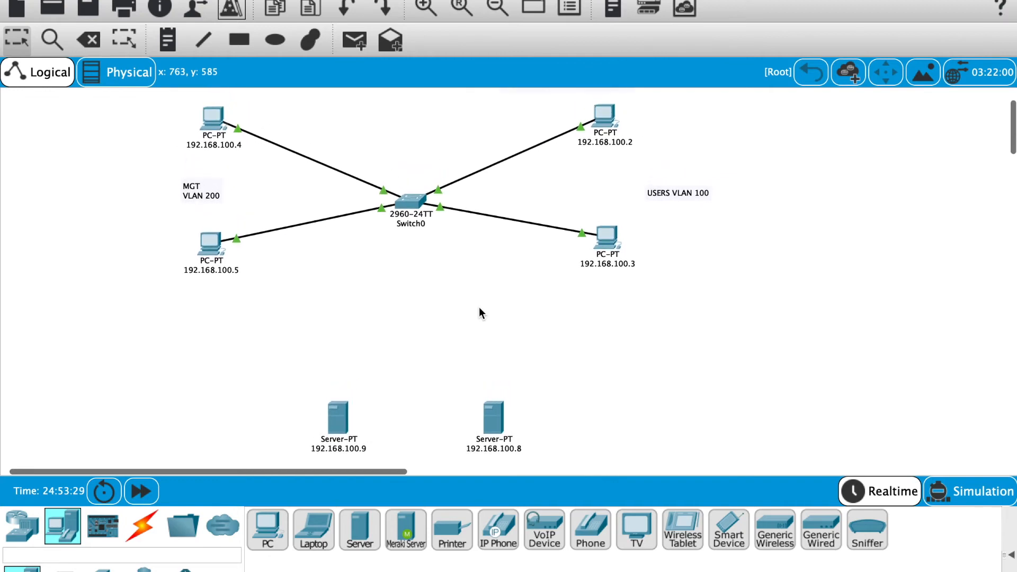
scroll(382, 254, up, 2)
scroll(382, 254, left, 1)
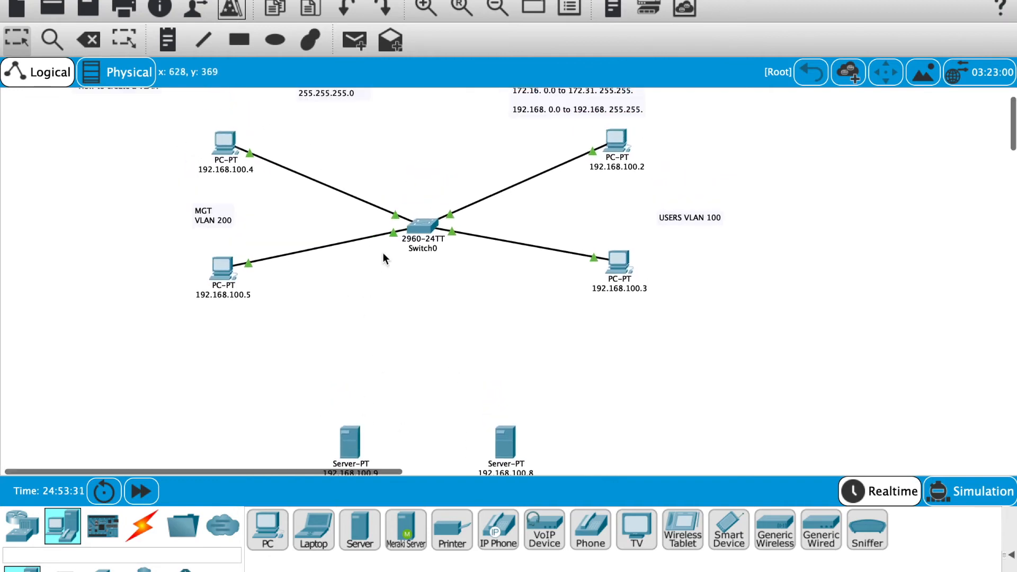
scroll(382, 252, down, 3)
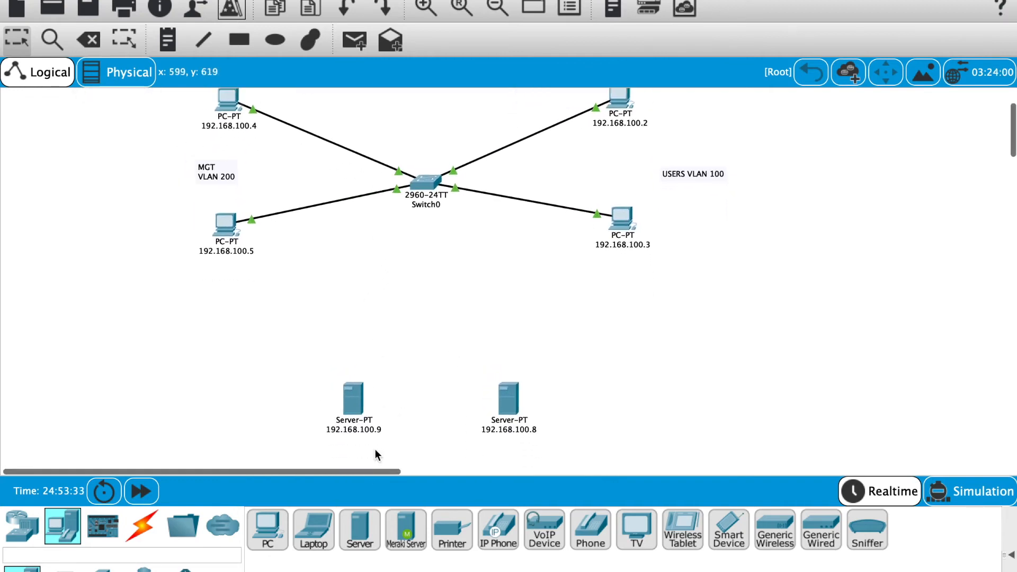
scroll(379, 428, up, 4)
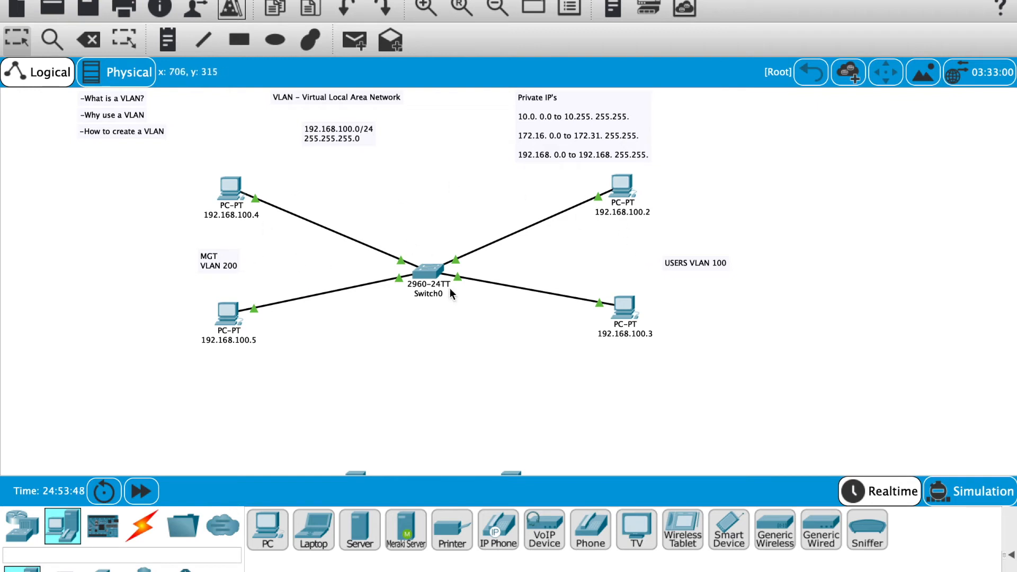
- Place a second 2960 switch between and above the two servers, roughly in line below Switch0
scroll(451, 292, down, 3)
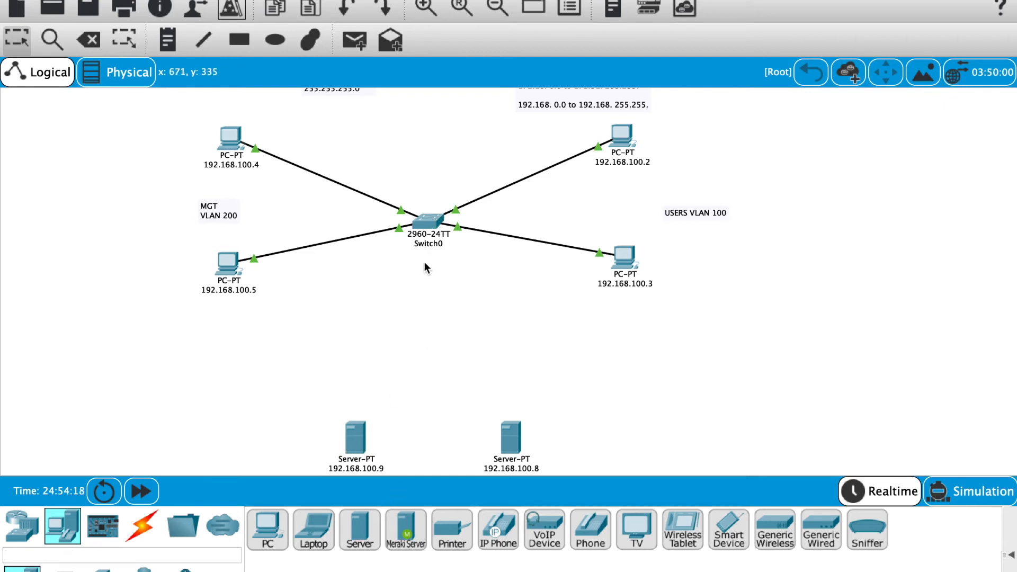
mouse_move(353, 450)
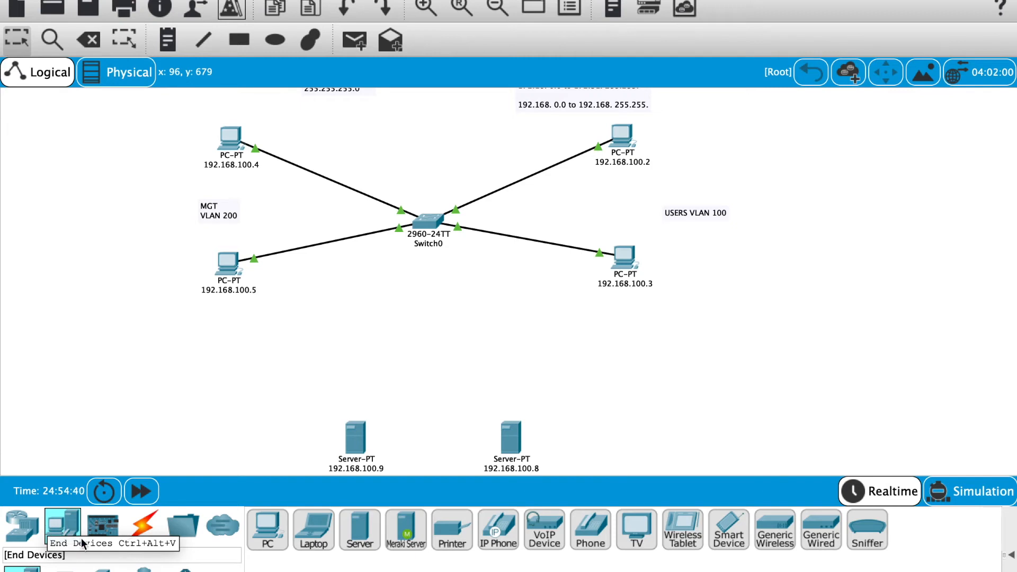
click(22, 525)
drag(65, 570, 420, 392)
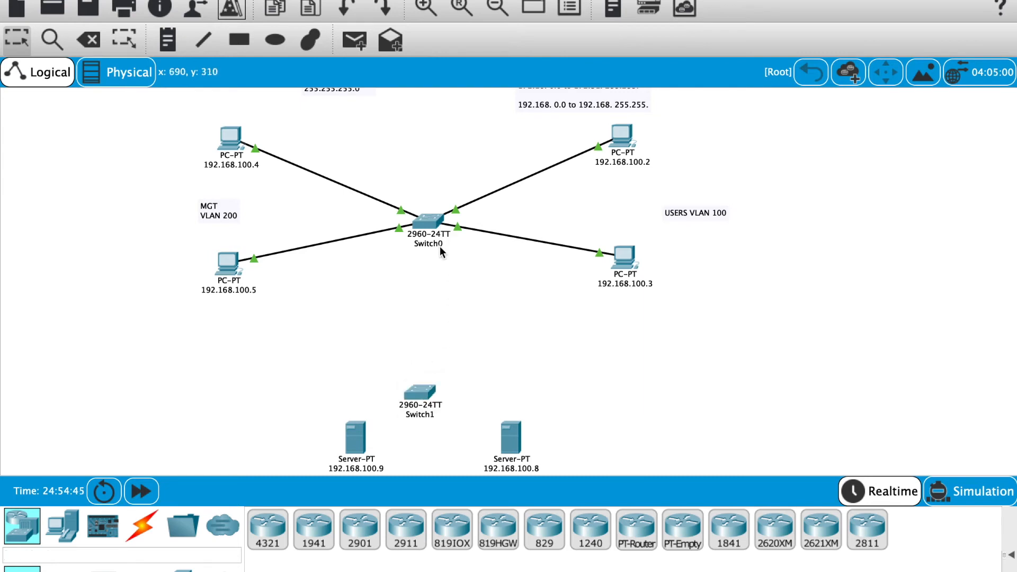
drag(420, 393, 430, 394)
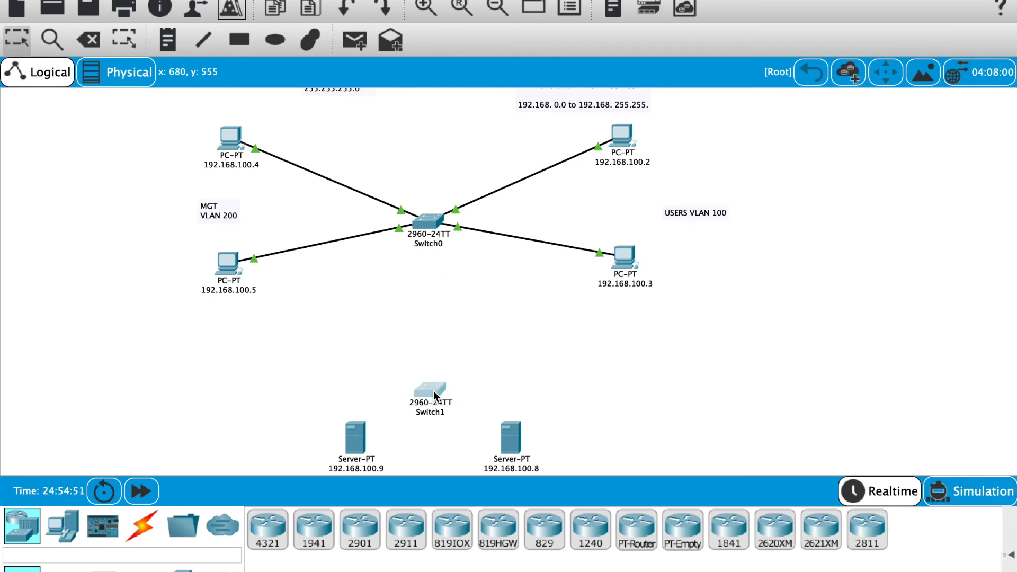
mouse_move(433, 390)
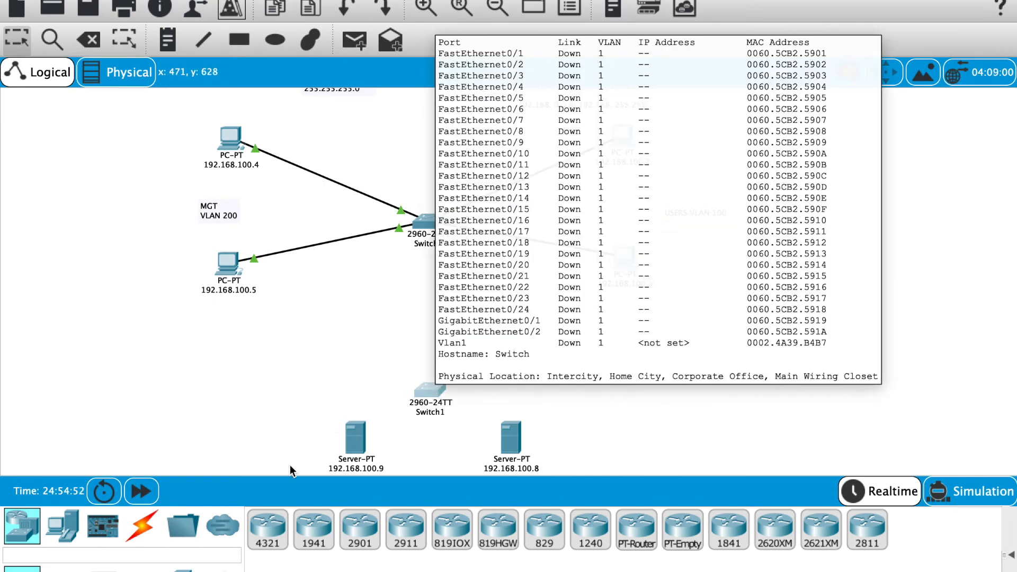
- Connect FastEthernet0/24 of Switch0 to FastEthernet0/24 of Switch1 with a copper cross-over cable, and nudge Switch1 slightly upward
click(142, 526)
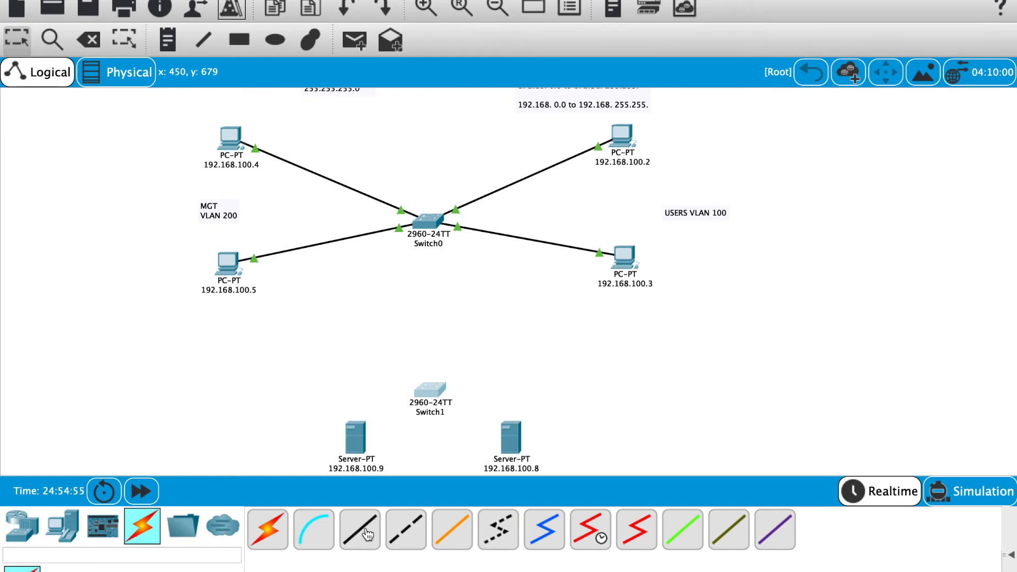
click(406, 529)
click(427, 220)
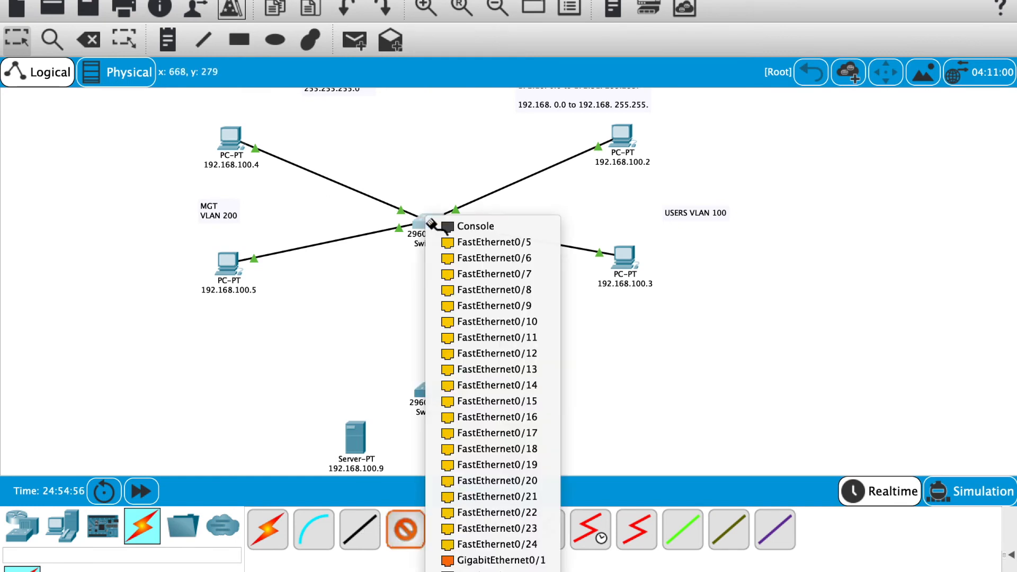
click(447, 544)
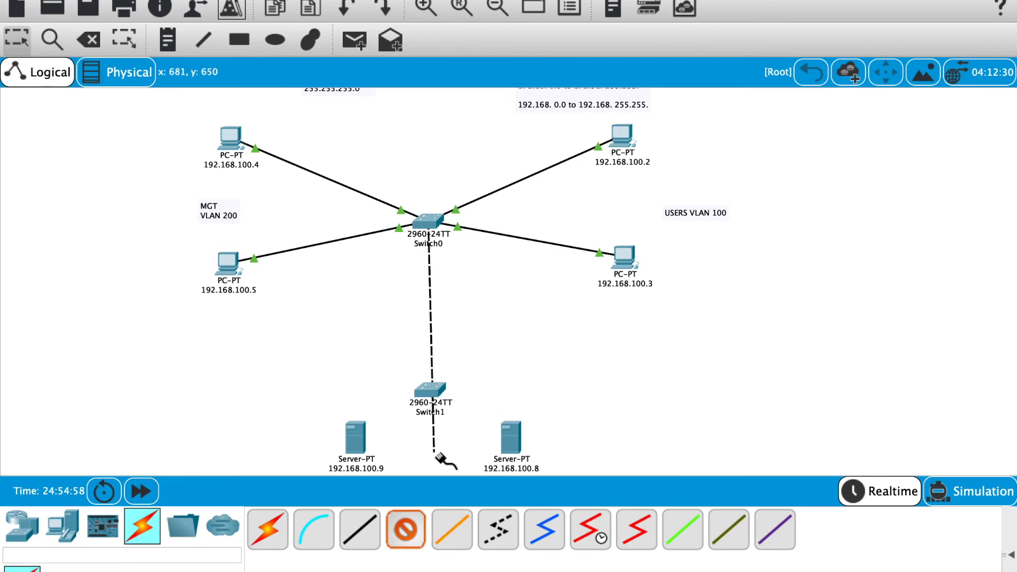
click(427, 389)
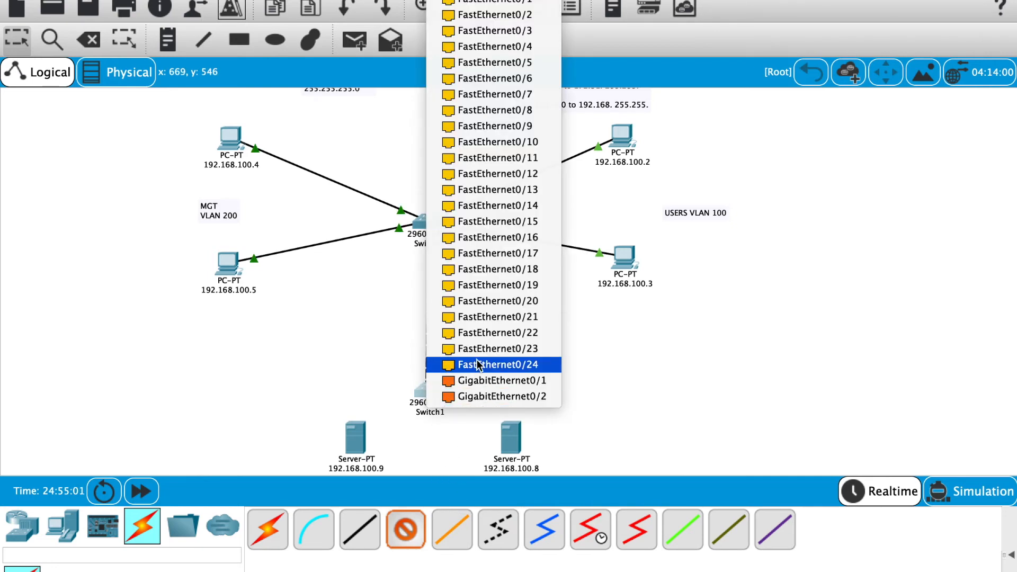
click(477, 364)
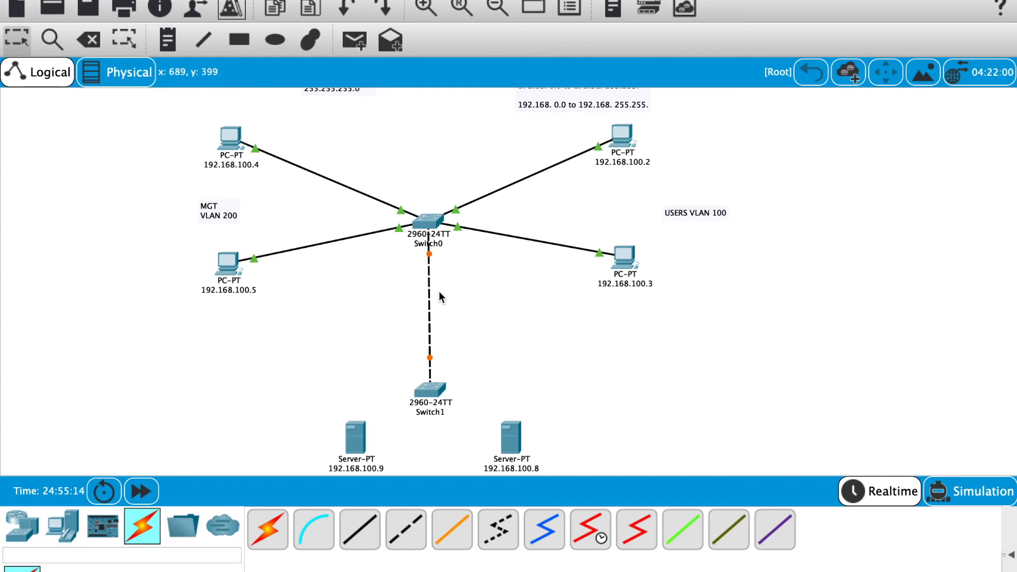
drag(430, 391, 428, 380)
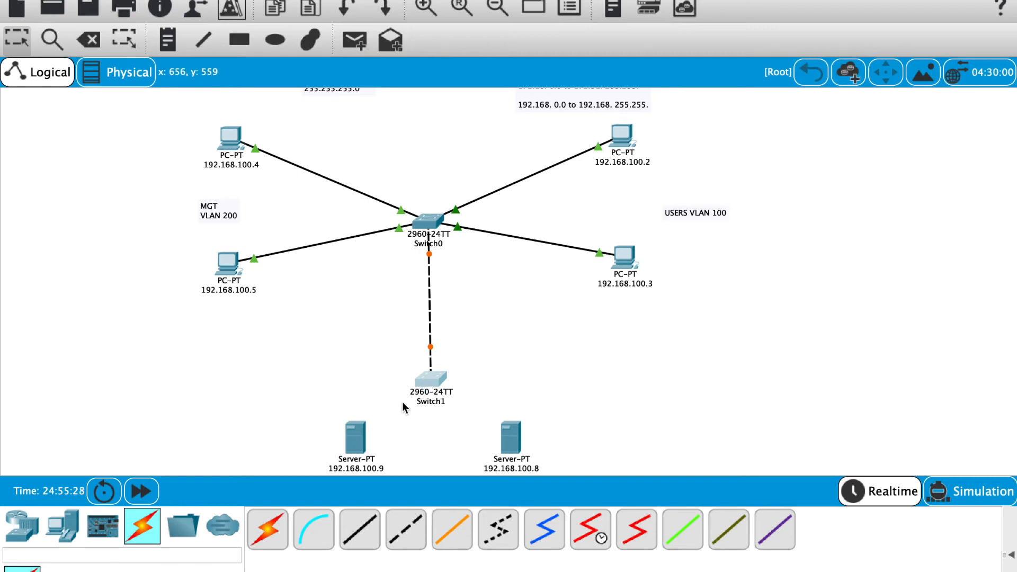
- Open Switch1's command line and enter privileged mode with enable
mouse_move(428, 381)
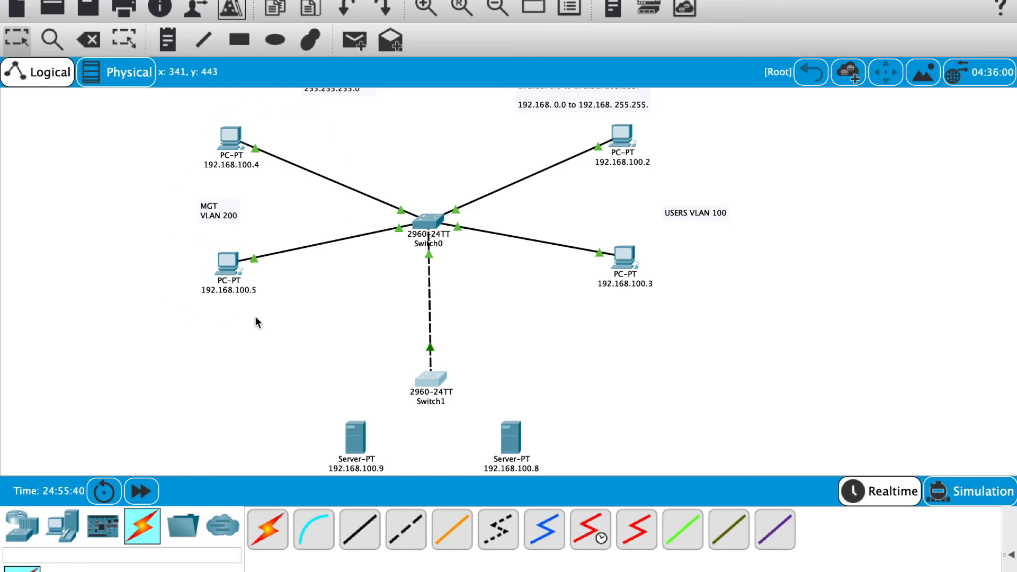
click(431, 378)
click(528, 6)
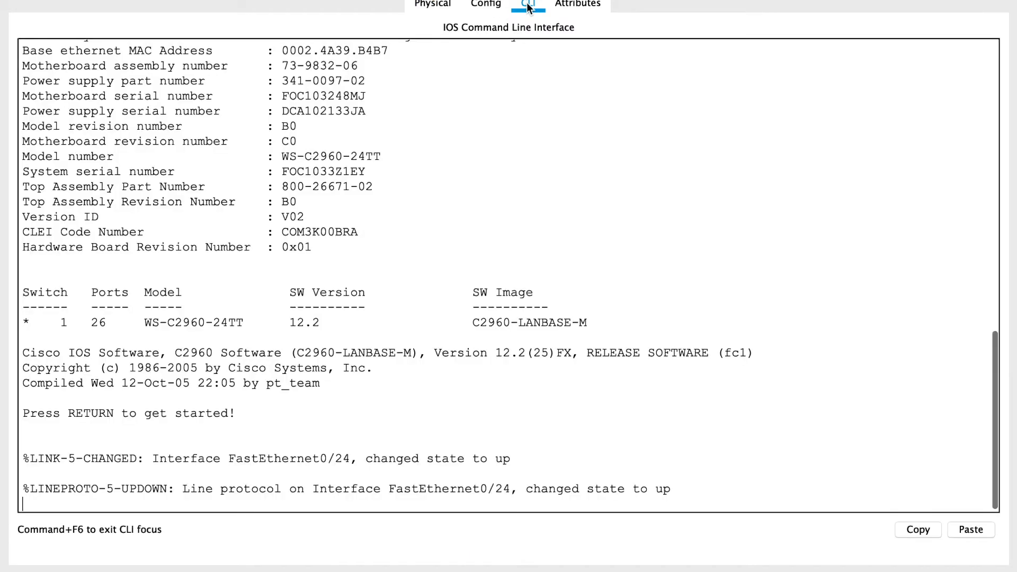
key(Return)
key(Return)
key(Return)
key(Return)
key(Return)
key(Return)
key(Return)
text(enabl)
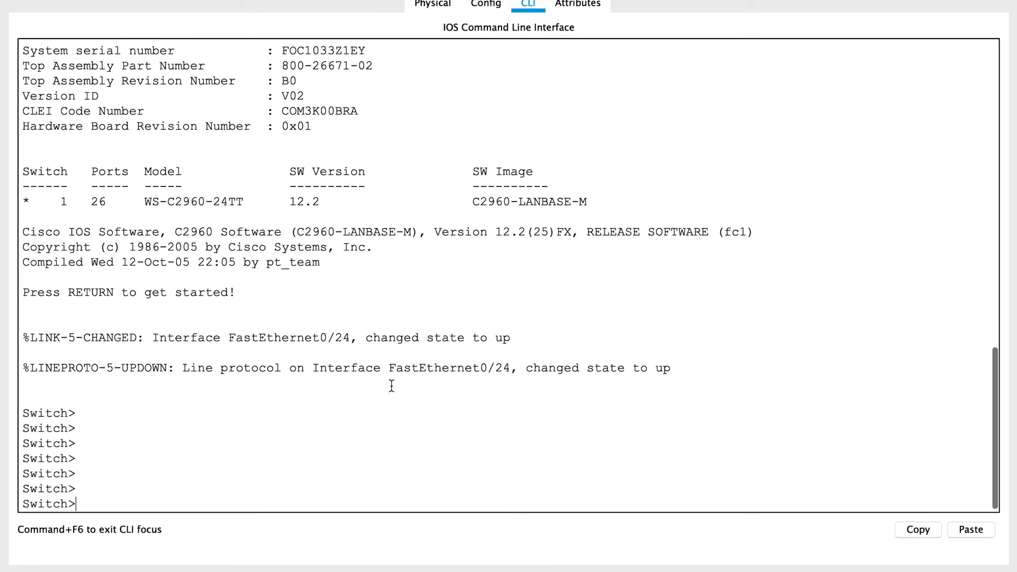
text(e)
key(Return)
key(Return)
key(Return)
key(Return)
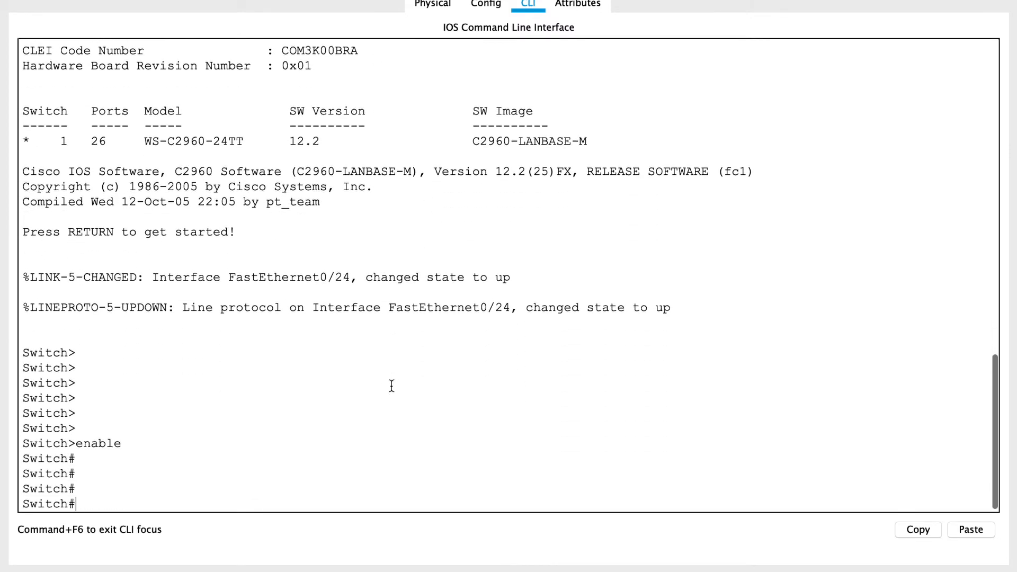
- Enter global configuration mode with conf t on Switch1 and select interface fa0/24
text(conf t)
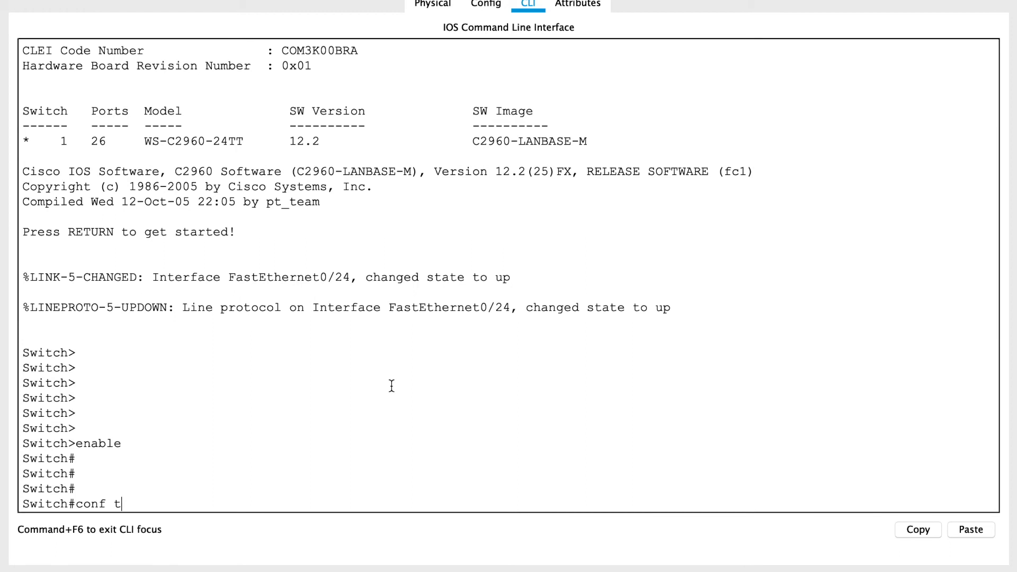
key(Return)
key(Return)
key(Return)
text(int fa0/2)
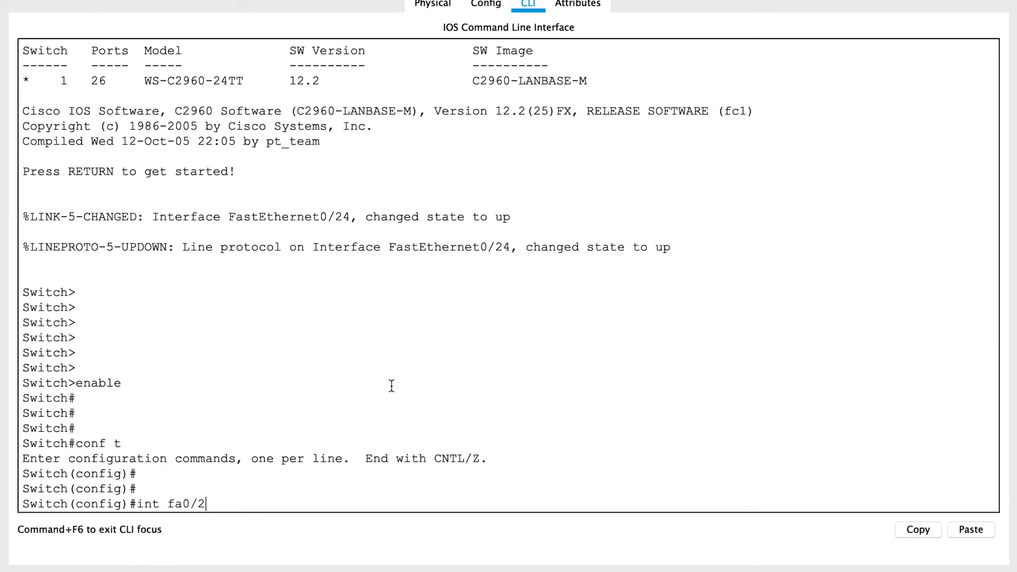
text(4)
key(Return)
key(Return)
- Begin the switchport mode command for Switch1's fa0/24 and list its available options
text(swi)
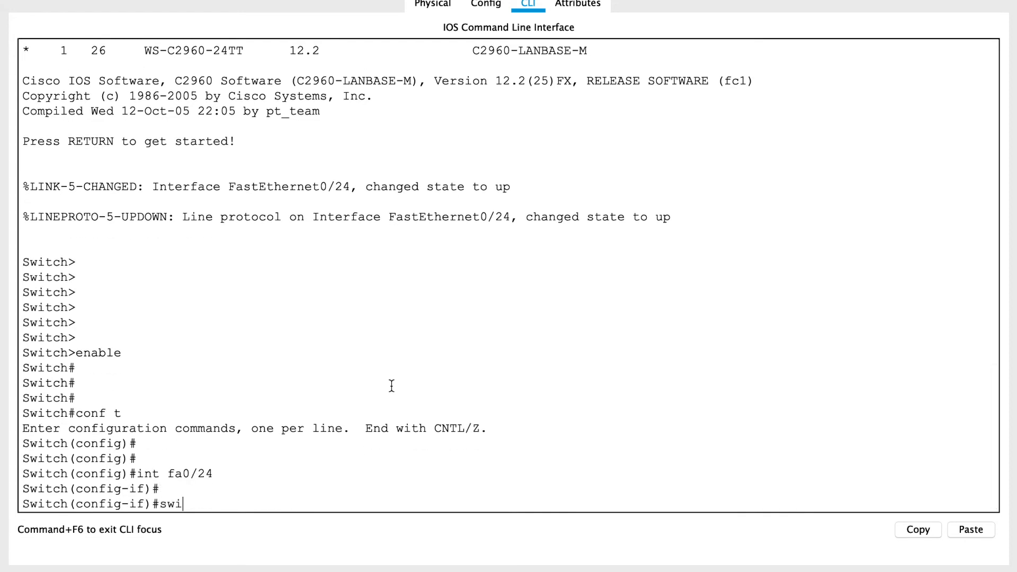
key(Tab)
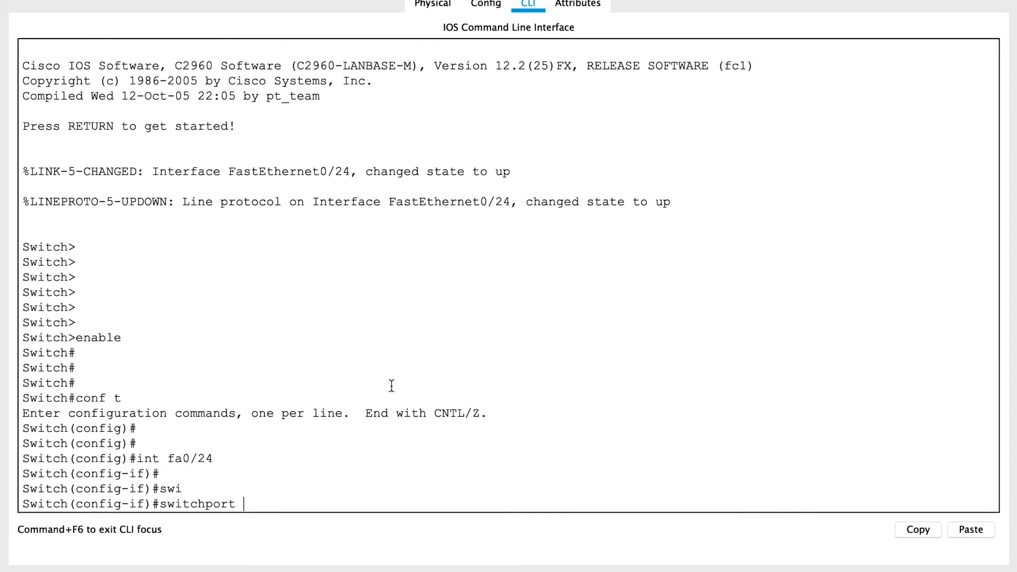
text(mode)
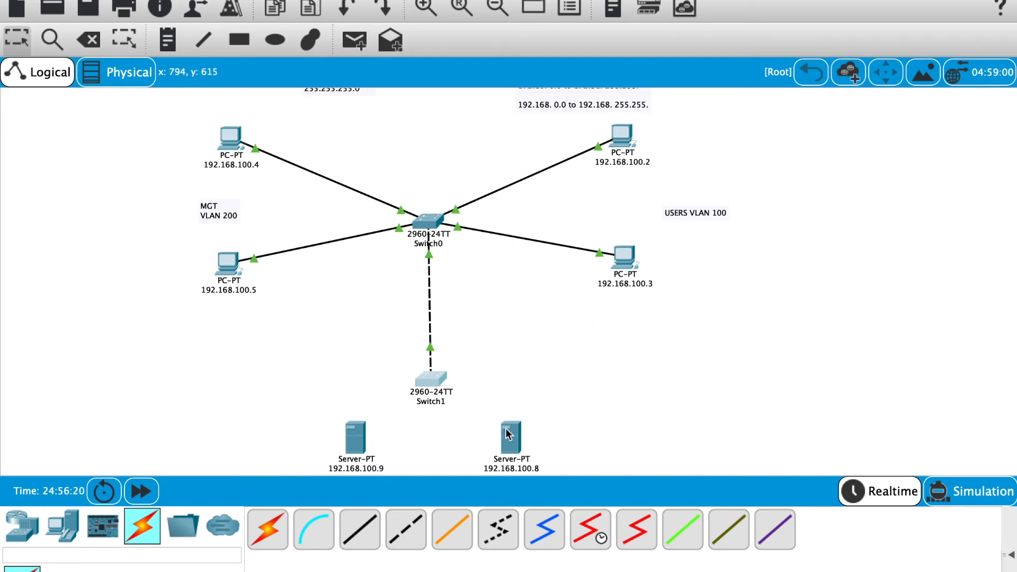
mouse_move(507, 433)
click(436, 378)
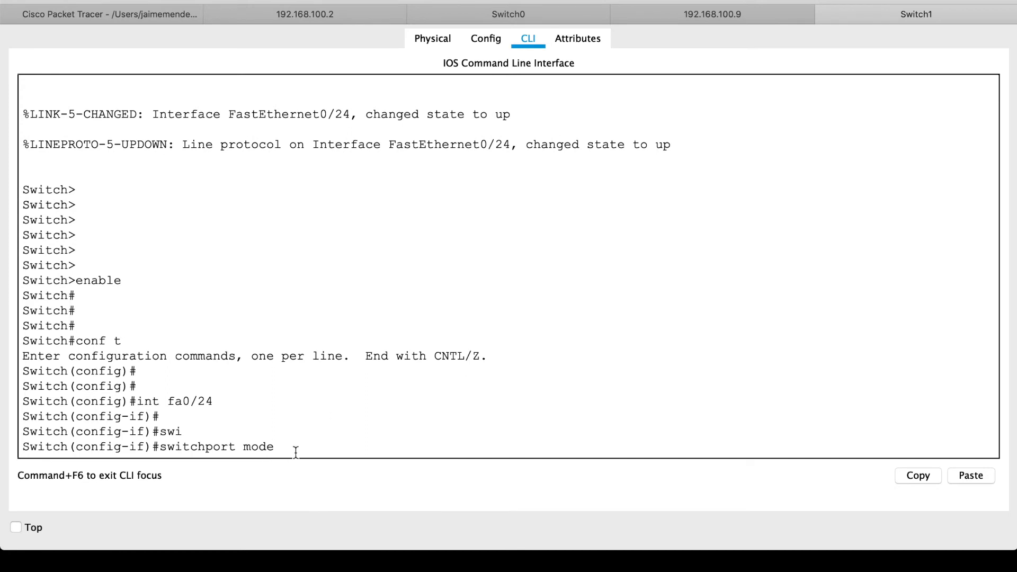
text(?)
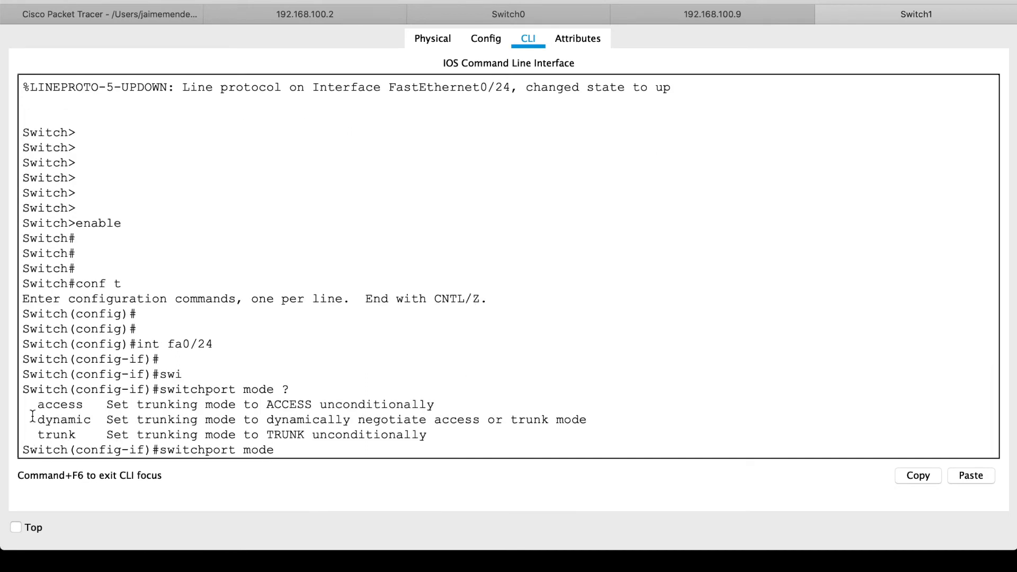
- Complete the switchport mode command with trunk to make Switch1's FastEthernet0/24 a trunk port
text(tru)
key(Tab)
key(Return)
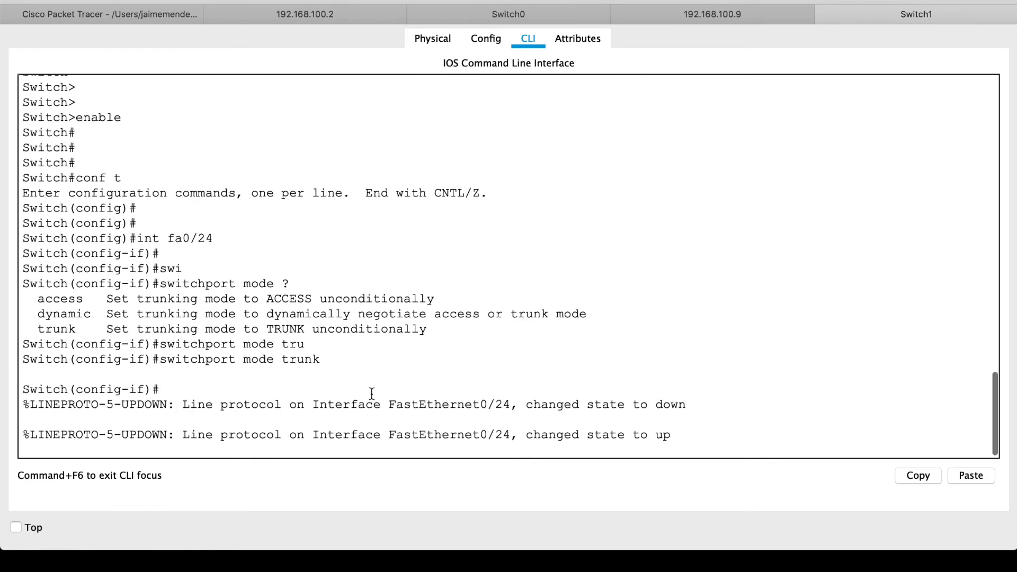
key(Return)
key(Return)
key(Return)
key(Return)
key(Return)
key(Return)
key(Return)
key(Return)
key(Return)
key(Return)
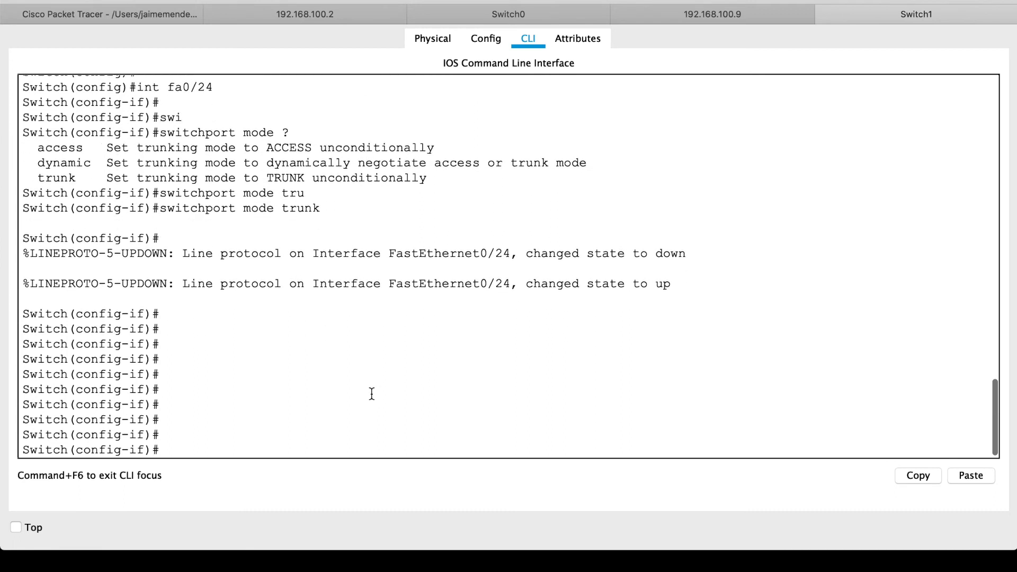
- Begin the switchport trunk command for Switch1's fa0/24 and list its available options
text(swi)
key(Tab)
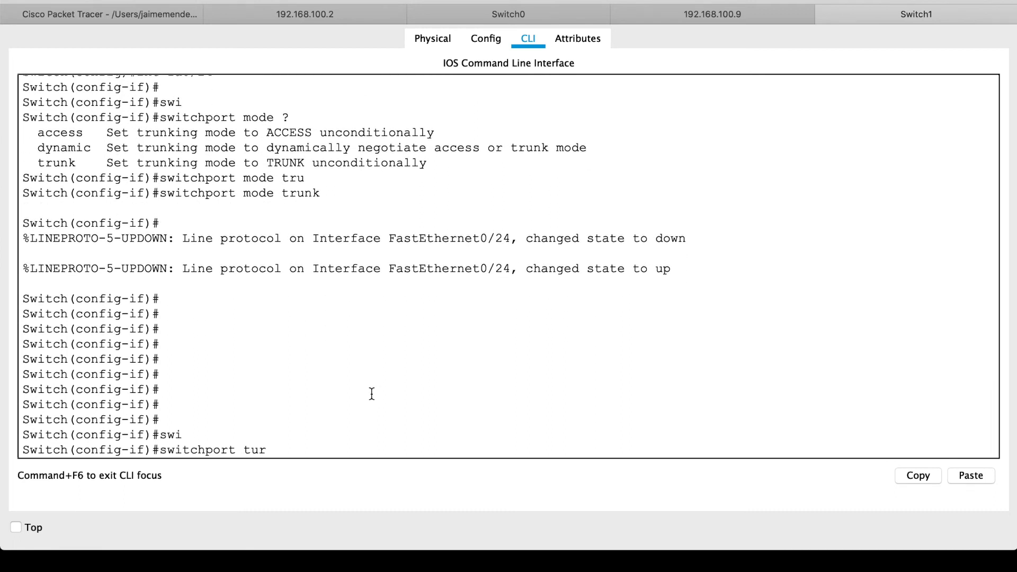
text(tur)
key(BackSpace)
key(BackSpace)
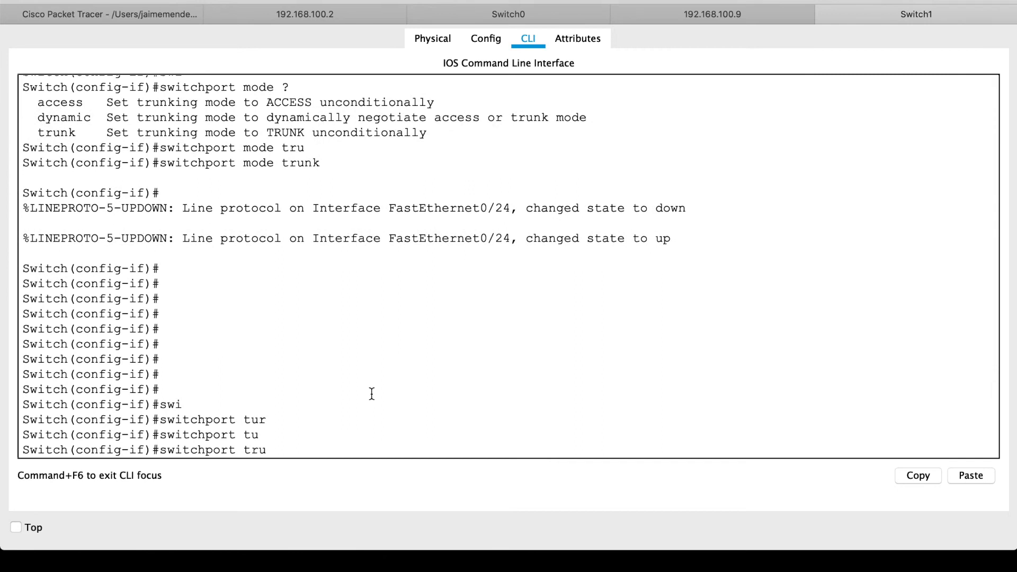
key(Tab)
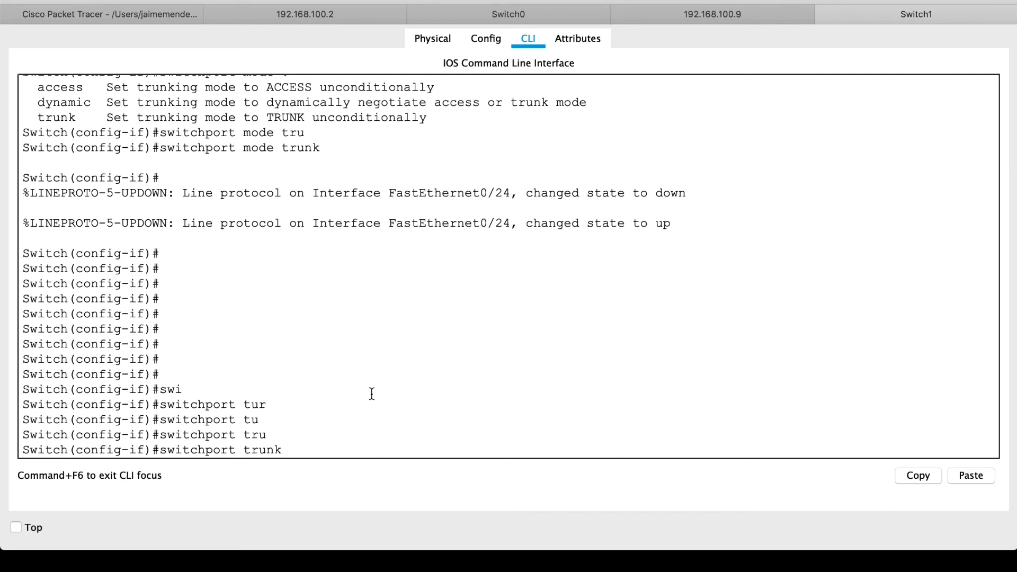
text(?)
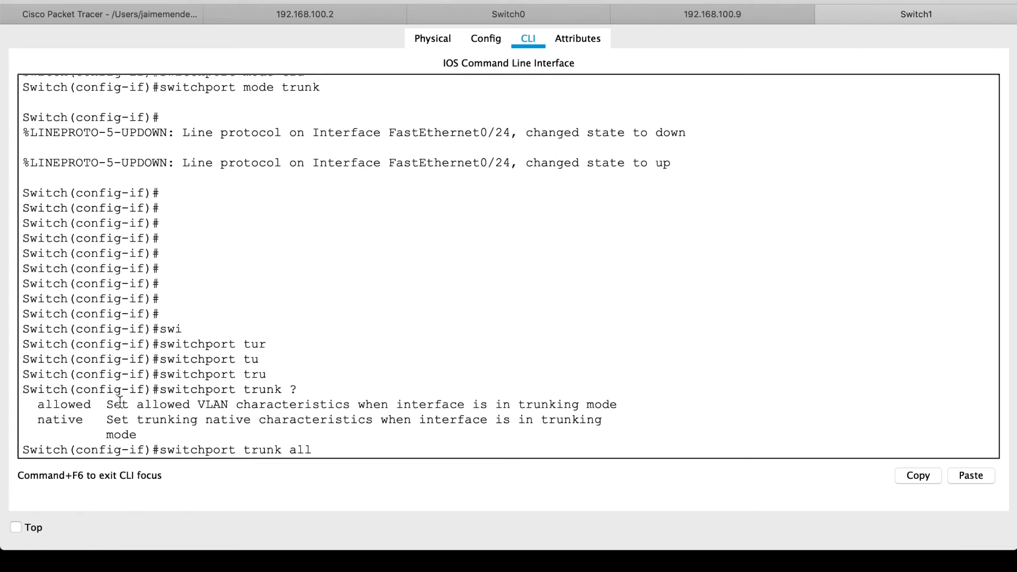
- Discard the unfinished switchport trunk command and return Switch1 to privileged mode with end
key(BackSpace)
key(BackSpace)
key(BackSpace)
key(BackSpace)
key(BackSpace)
key(BackSpace)
key(BackSpace)
key(BackSpace)
key(BackSpace)
key(BackSpace)
key(BackSpace)
key(BackSpace)
key(BackSpace)
key(BackSpace)
key(BackSpace)
key(BackSpace)
key(BackSpace)
key(BackSpace)
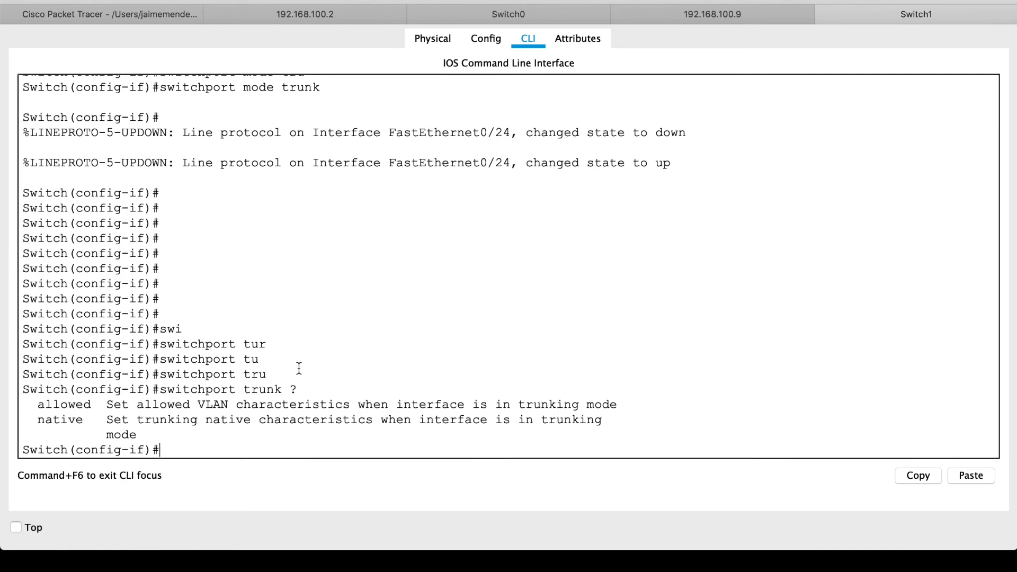
text(end)
key(Return)
key(Return)
key(Return)
key(Return)
- Display Switch1's running configuration with show run and examine the FastEthernet0/24 entry
text(s)
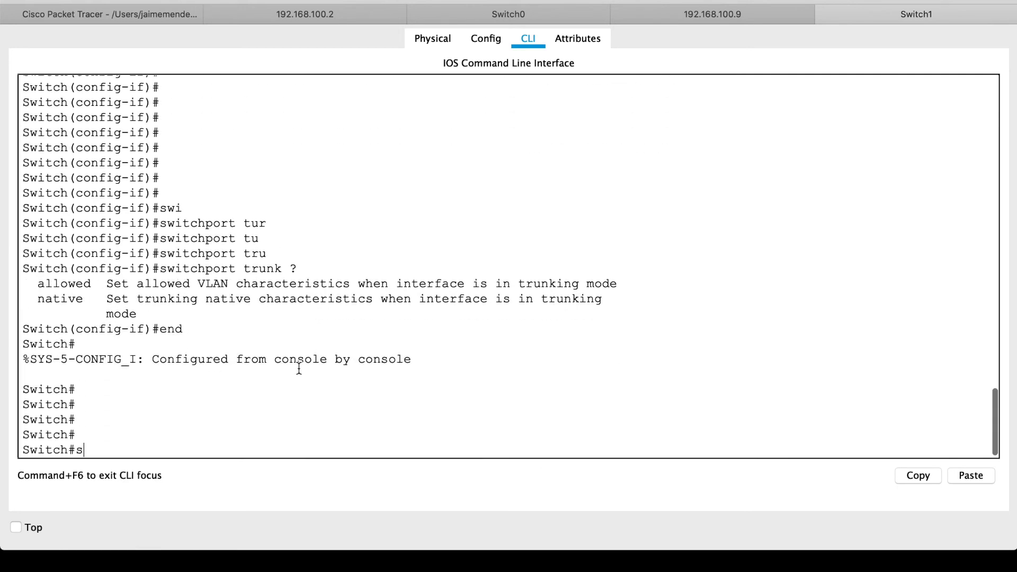
text(how run)
key(Return)
key(space)
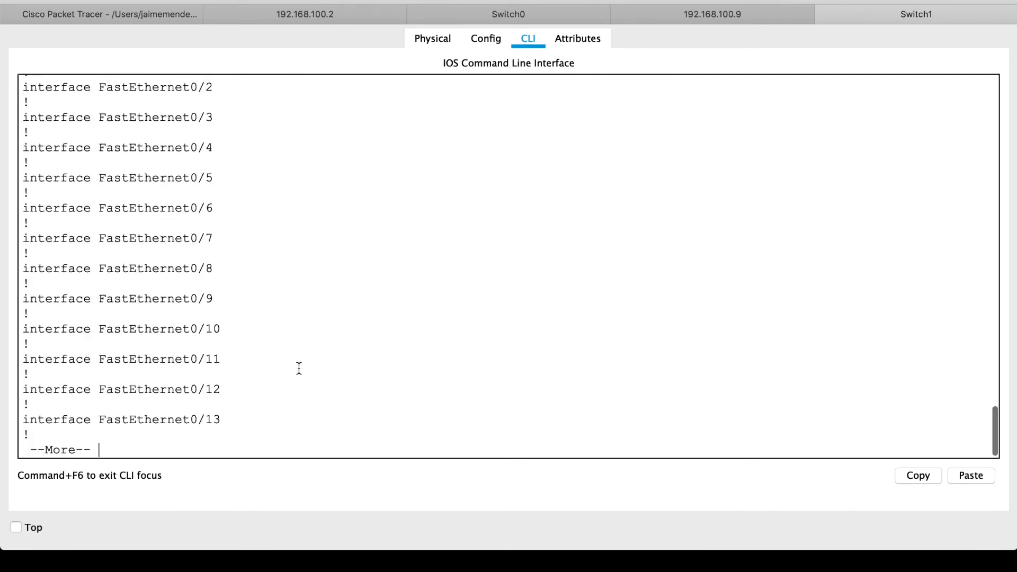
key(space)
scroll(286, 304, up, 5)
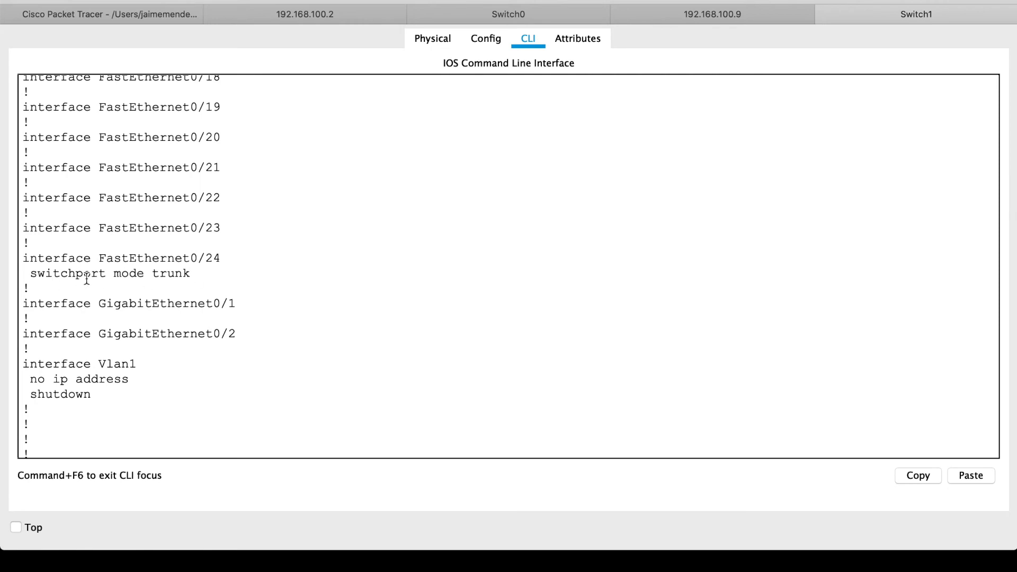
- View the trunk link and servers around Switch1 in the logical topology and return to Switch1's command line
click(157, 11)
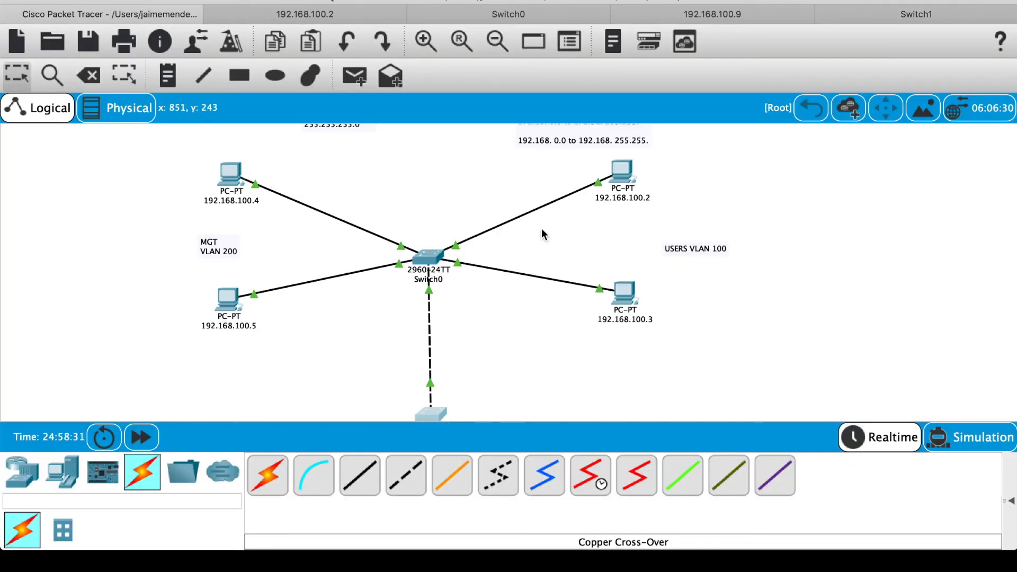
scroll(469, 288, down, 2)
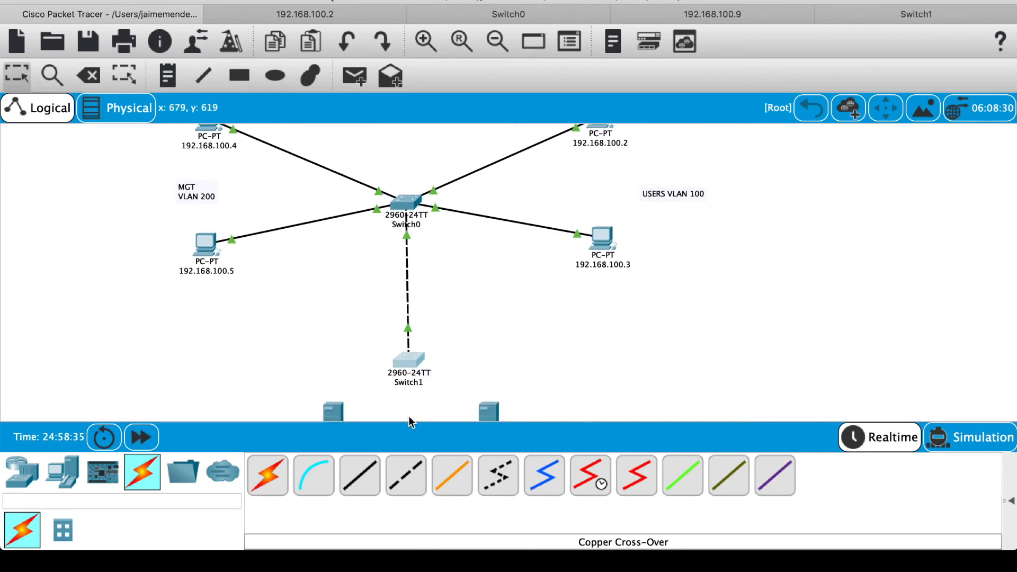
click(408, 368)
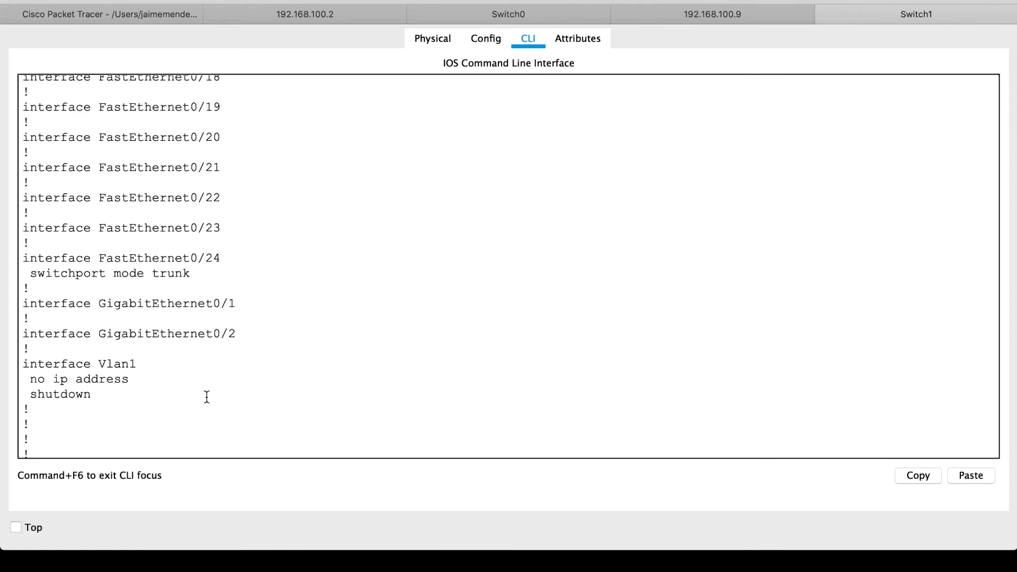
- Finish the configuration listing, enter global configuration mode with conf t and select interface fa0/24 on Switch1
scroll(199, 399, down, 5)
key(Return)
key(Return)
key(Return)
key(Return)
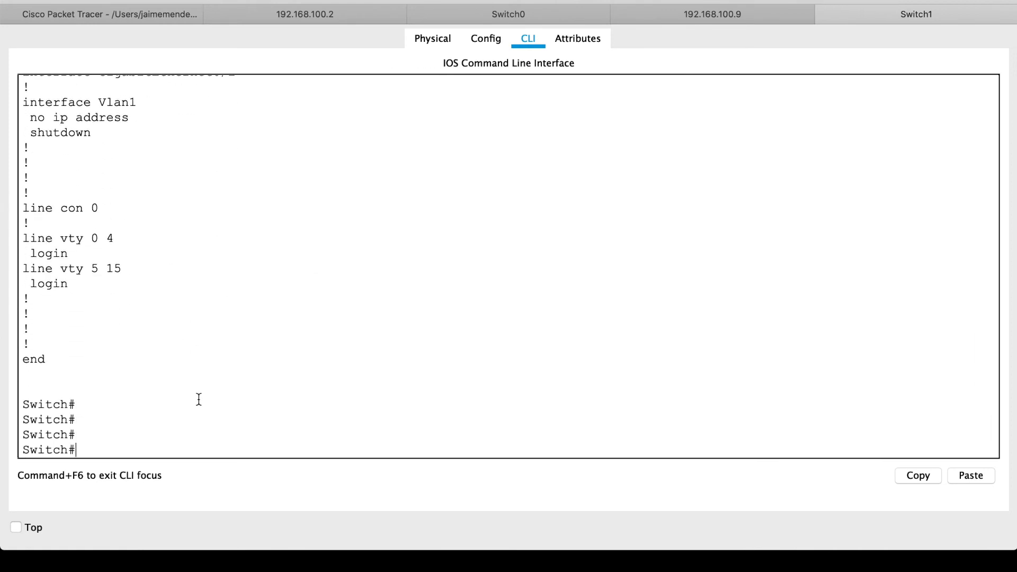
key(Return)
key(Return)
key(Return)
key(Return)
text(conf t)
key(Return)
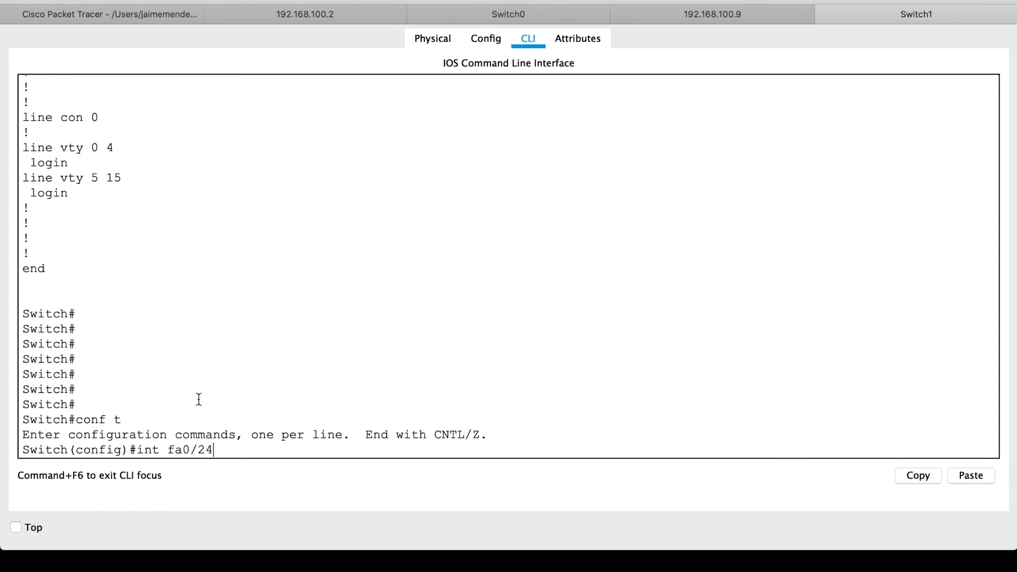
text(int fa0/24)
key(Return)
- Allow VLAN 100 on Switch1's fa0/24 trunk with switchport trunk allowed vlan 100
text(swi)
key(Tab)
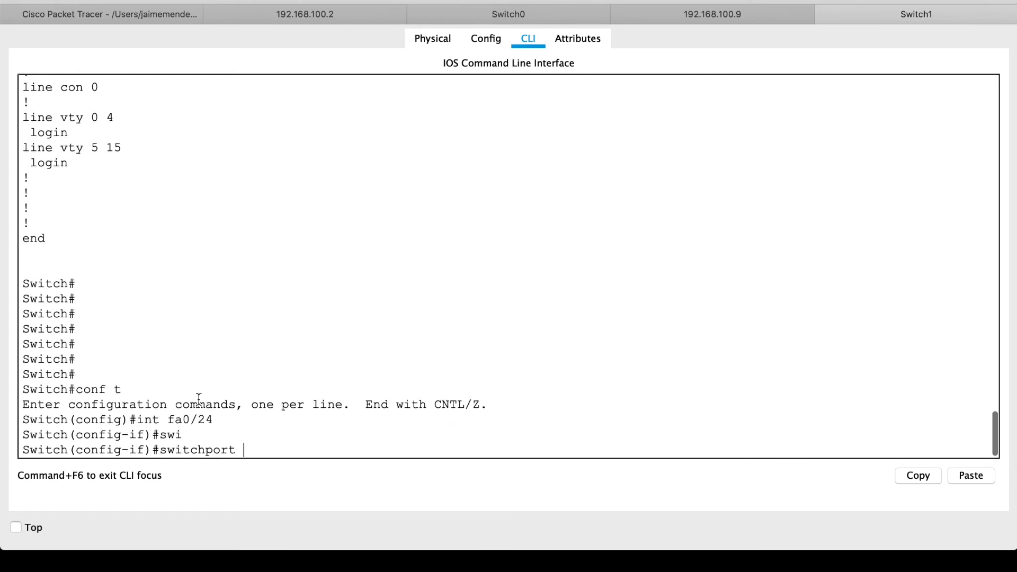
text(tru)
key(Tab)
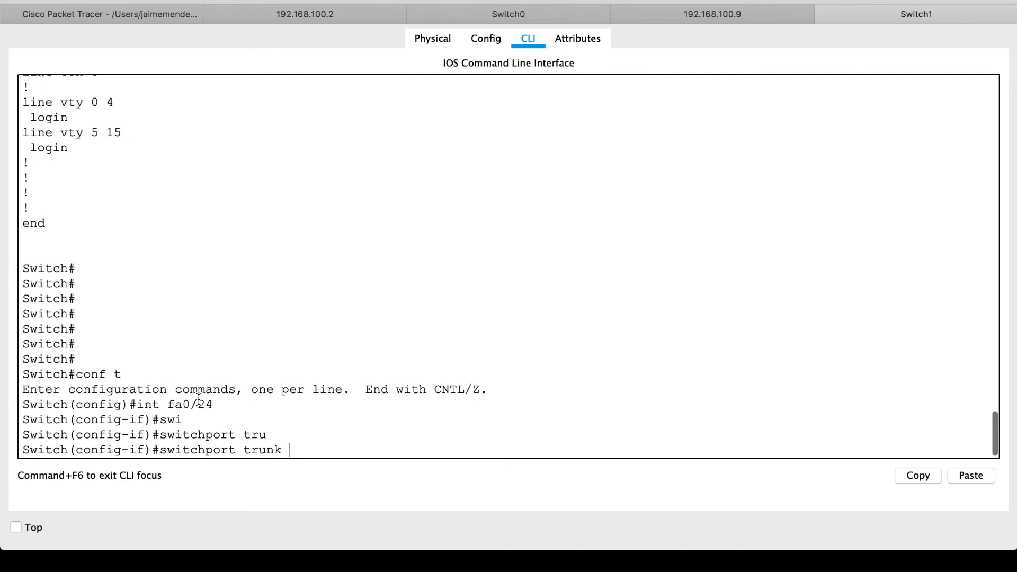
text(all)
key(Tab)
text(vlan 100)
key(Return)
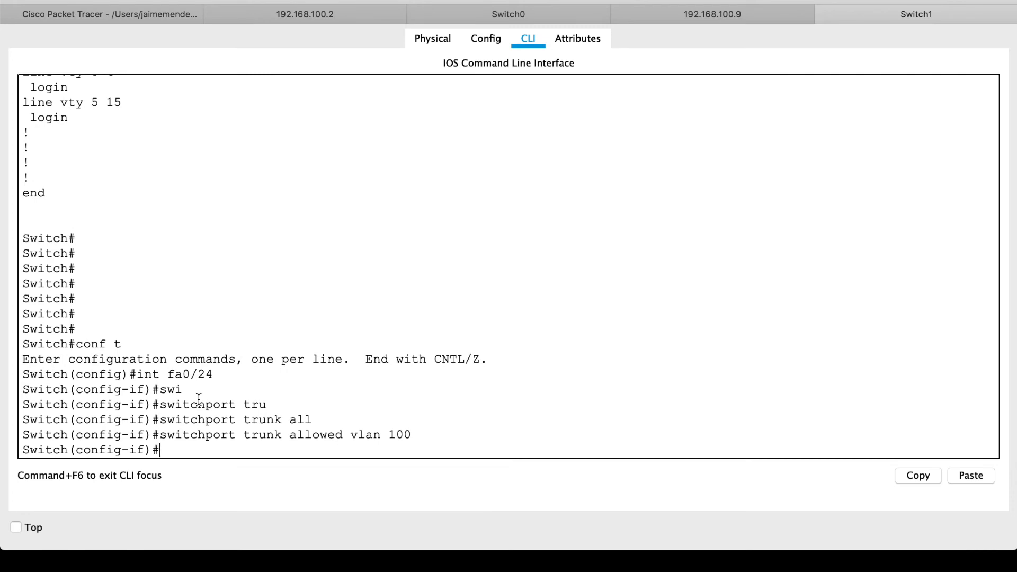
- Add VLAN 200 to the fa0/24 trunk's allowed VLANs with switchport trunk allowed vlan add 200
key(Up)
key(Up)
key(Up)
key(Up)
key(Up)
key(Down)
key(Down)
key(Down)
key(Down)
key(Up)
key(Up)
key(Down)
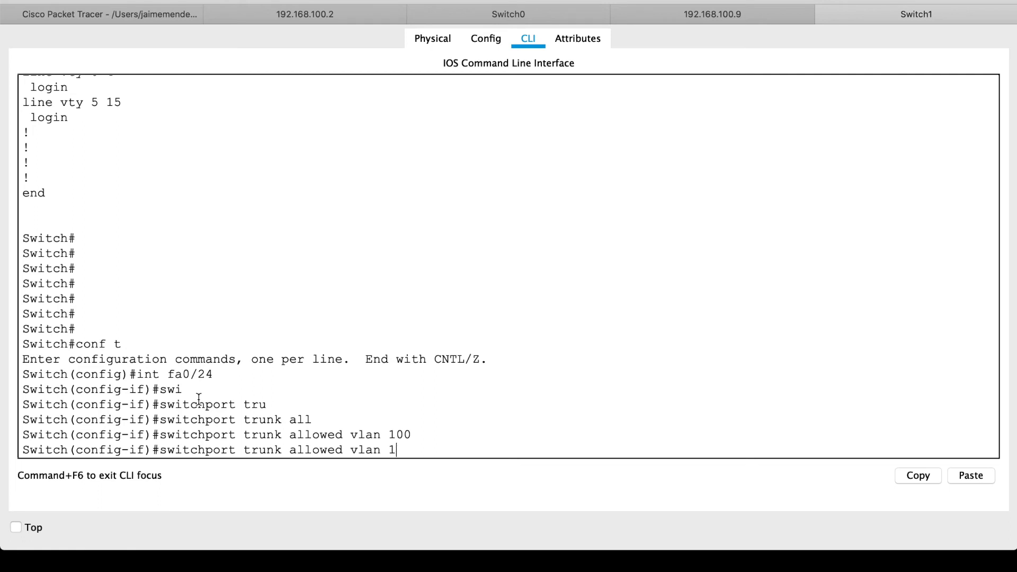
text(200)
key(Return)
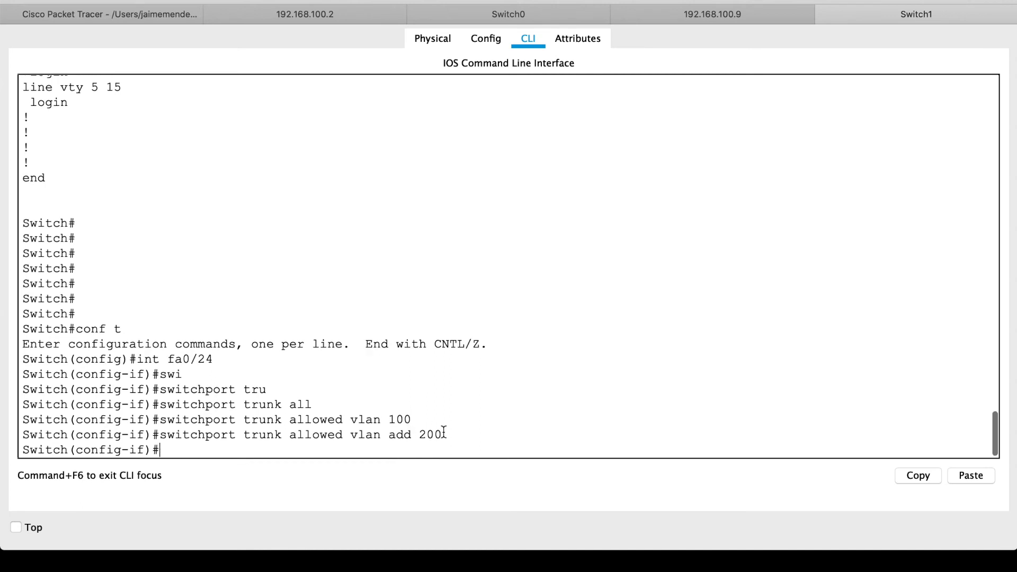
- Leave Switch1's interface configuration mode with end
key(Return)
key(Return)
key(Return)
key(Return)
text(end)
key(Return)
key(Return)
key(Return)
key(Return)
- Display Switch1's running configuration with show run and check the allowed VLANs on FastEthernet0/24
text(show ru)
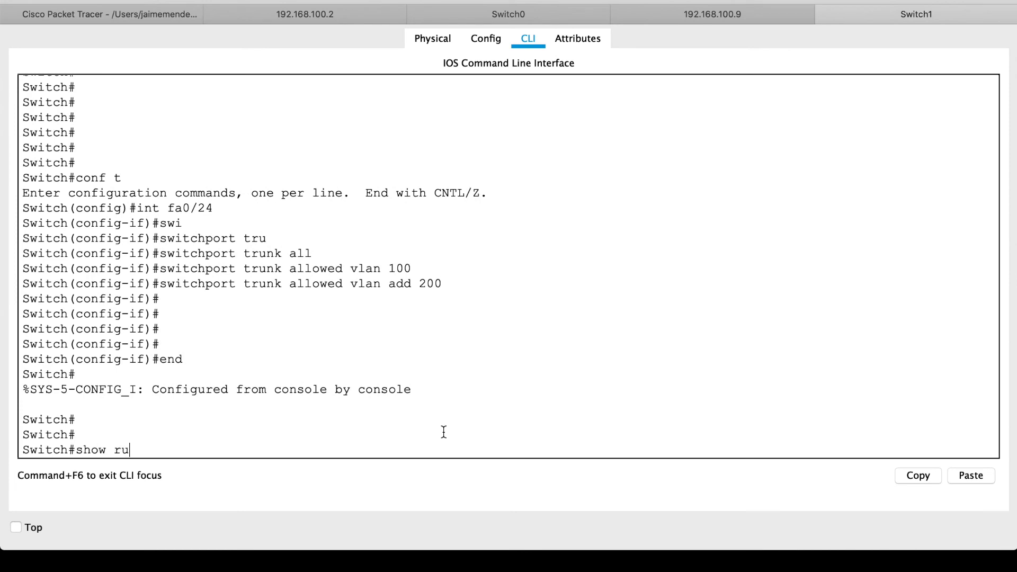
text(n)
key(Return)
key(Return)
key(space)
key(space)
key(space)
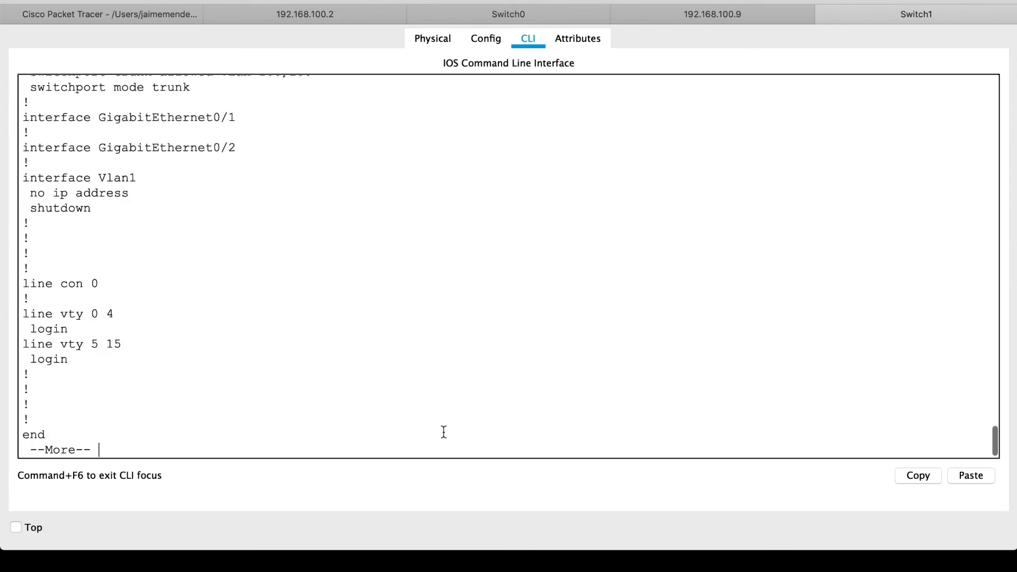
scroll(351, 370, up, 4)
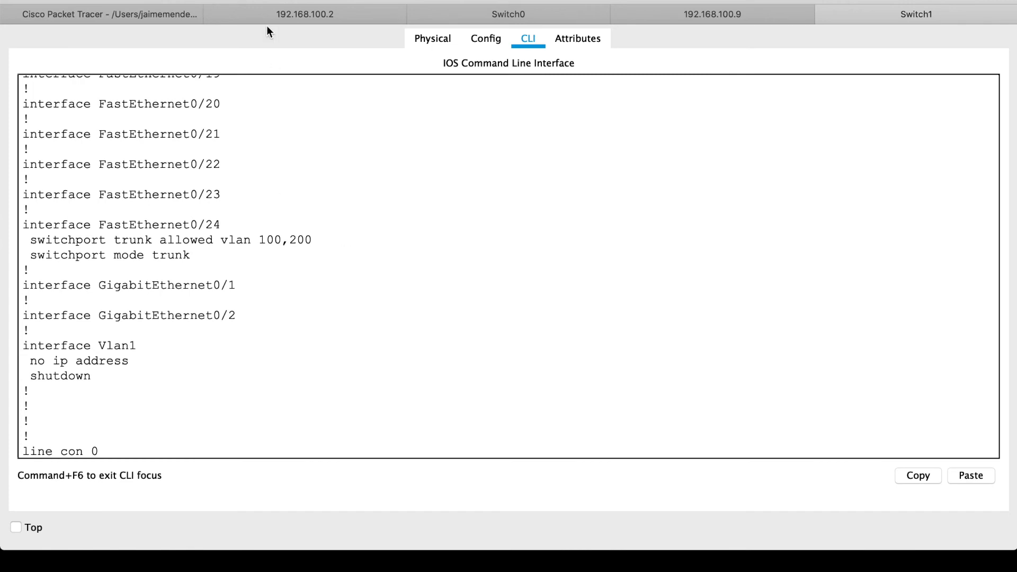
- Return to the logical topology and move servers 192.168.100.9 and 192.168.100.8 farther below Switch1
click(158, 16)
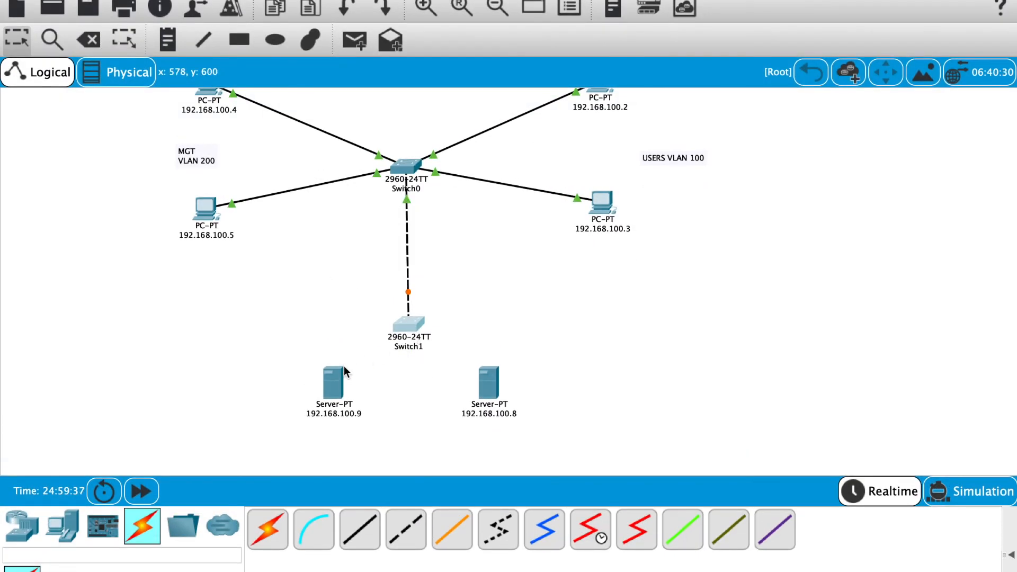
click(339, 377)
drag(339, 378, 335, 416)
mouse_move(493, 392)
mouse_down()
mouse_move(494, 426)
mouse_move(493, 409)
mouse_up()
click(411, 325)
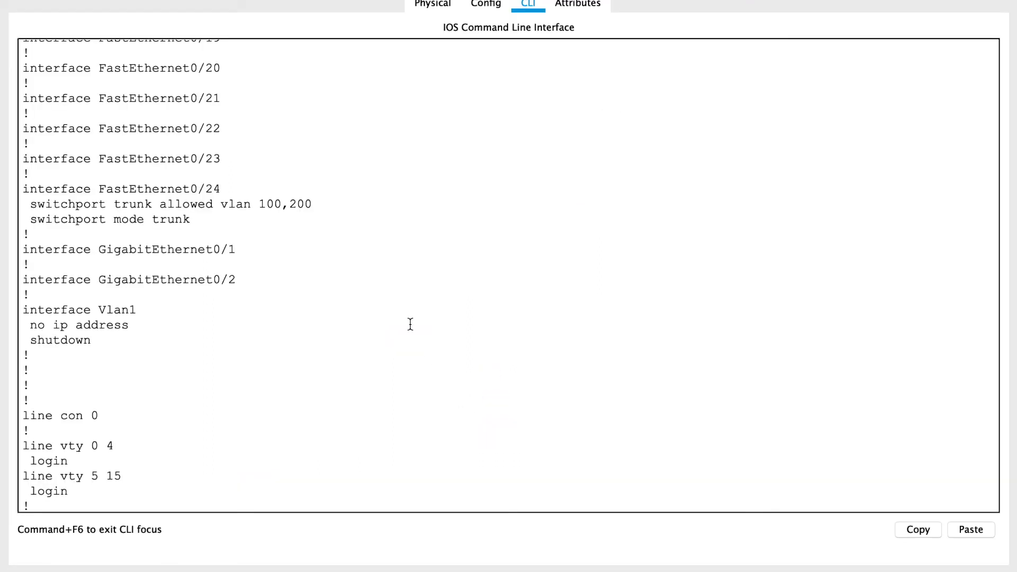
click(185, 1)
mouse_move(85, 1)
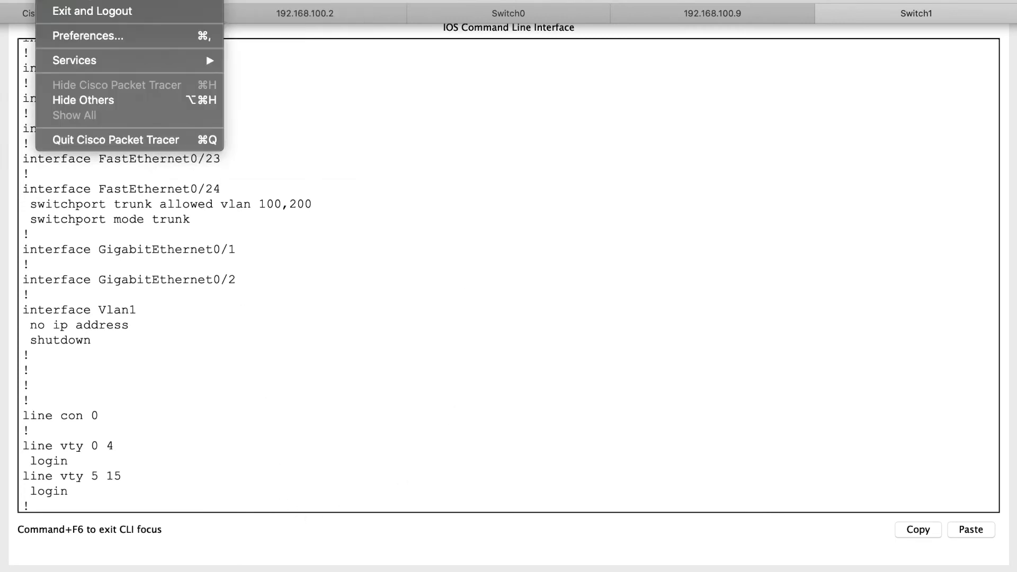
click(446, 187)
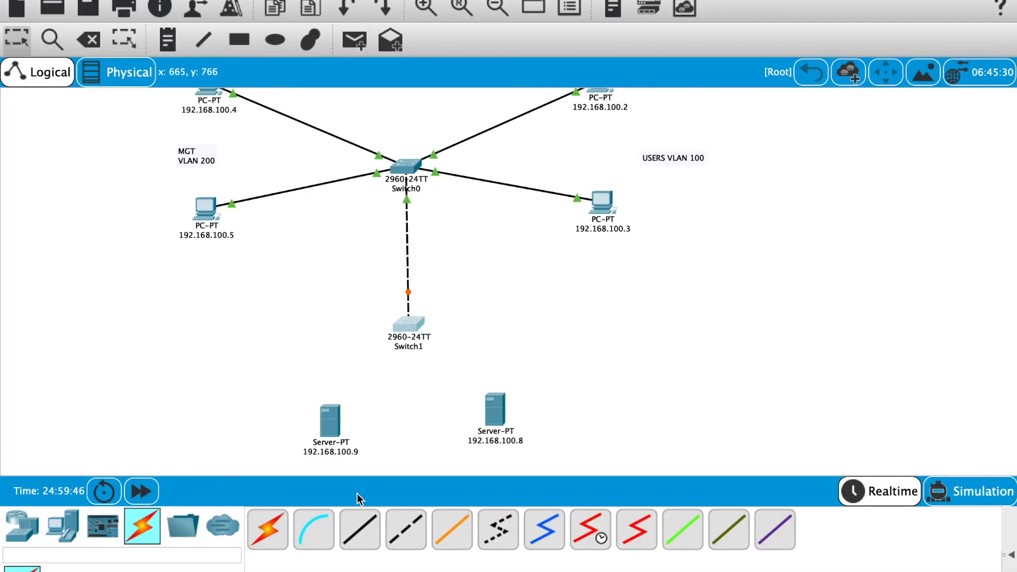
- Connect server 192.168.100.9's FastEthernet0 to Switch1's FastEthernet0/1 with a copper straight-through cable
click(363, 531)
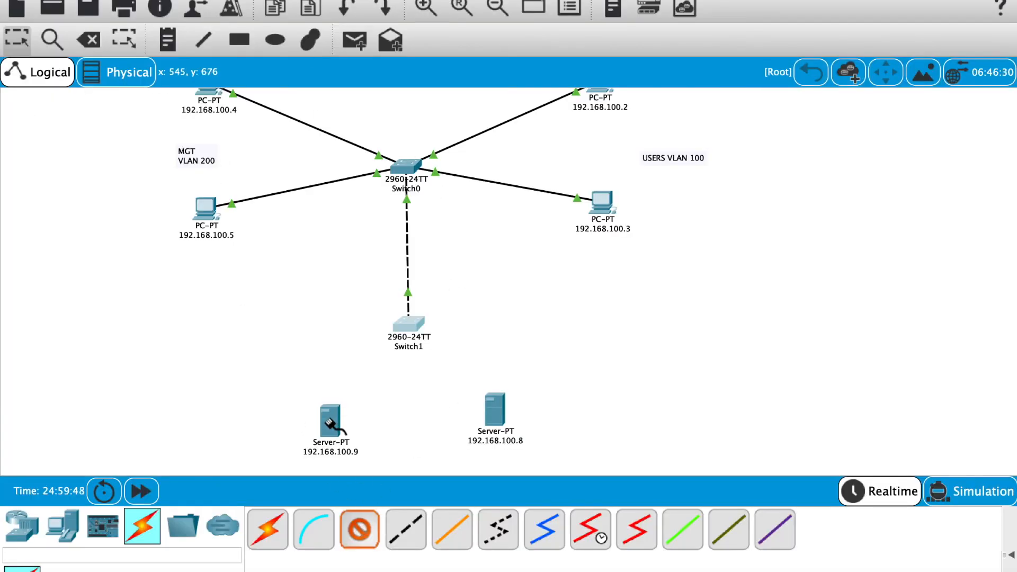
click(328, 418)
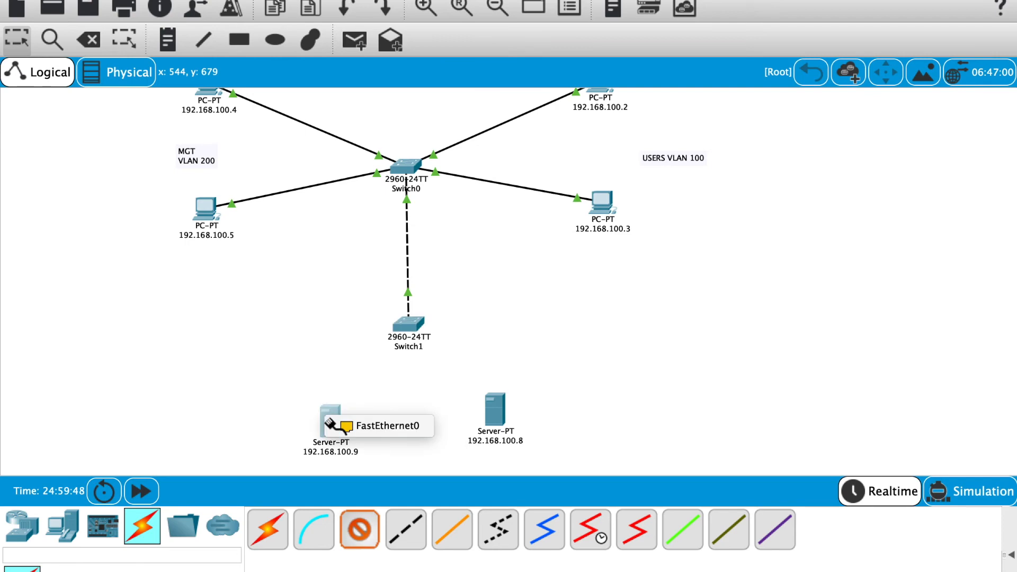
click(353, 426)
click(406, 337)
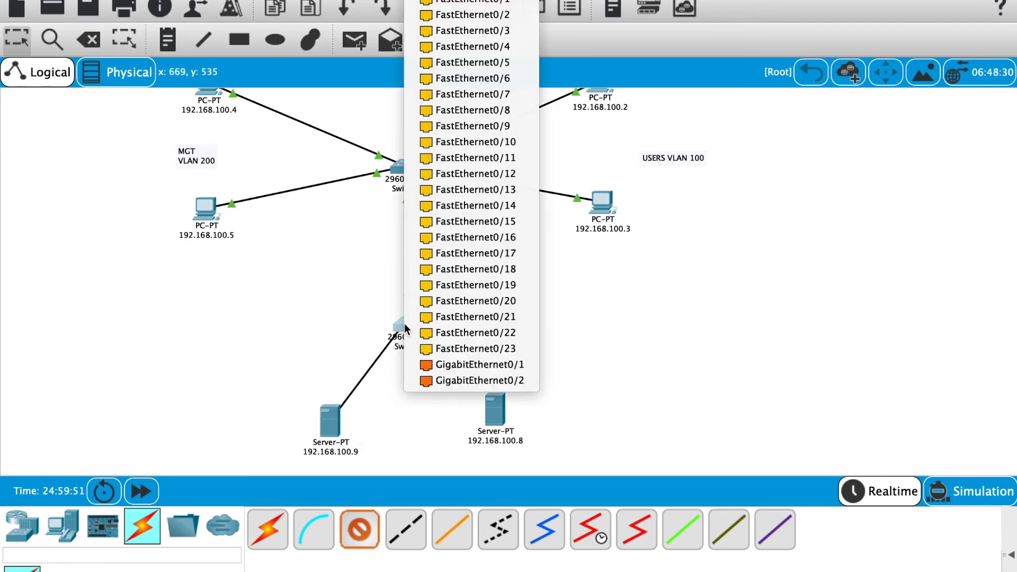
click(477, 4)
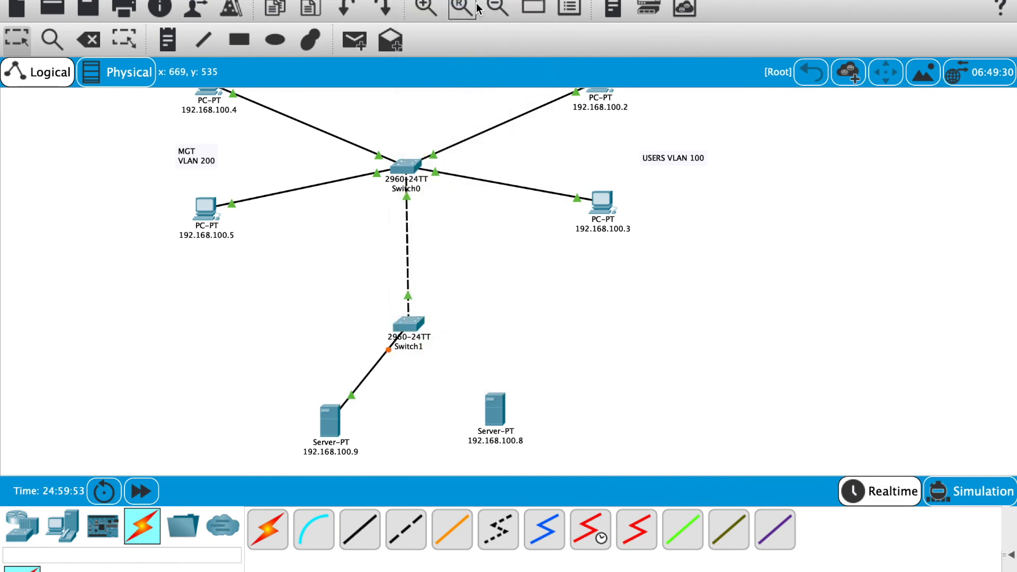
- Connect server 192.168.100.8 to Switch1's FastEthernet0/2 with a copper straight-through cable and move both servers slightly lower
click(495, 409)
click(513, 415)
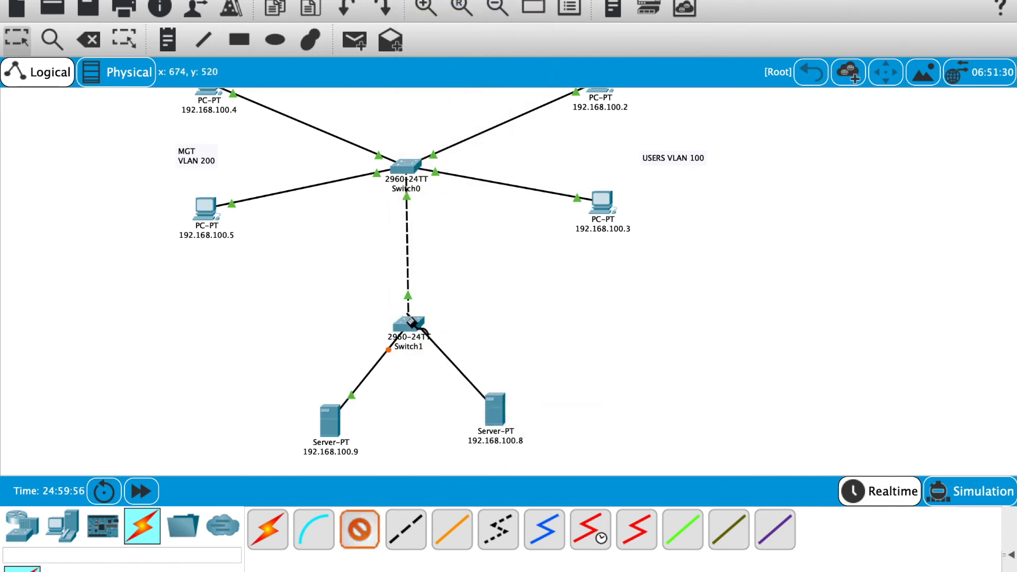
click(407, 325)
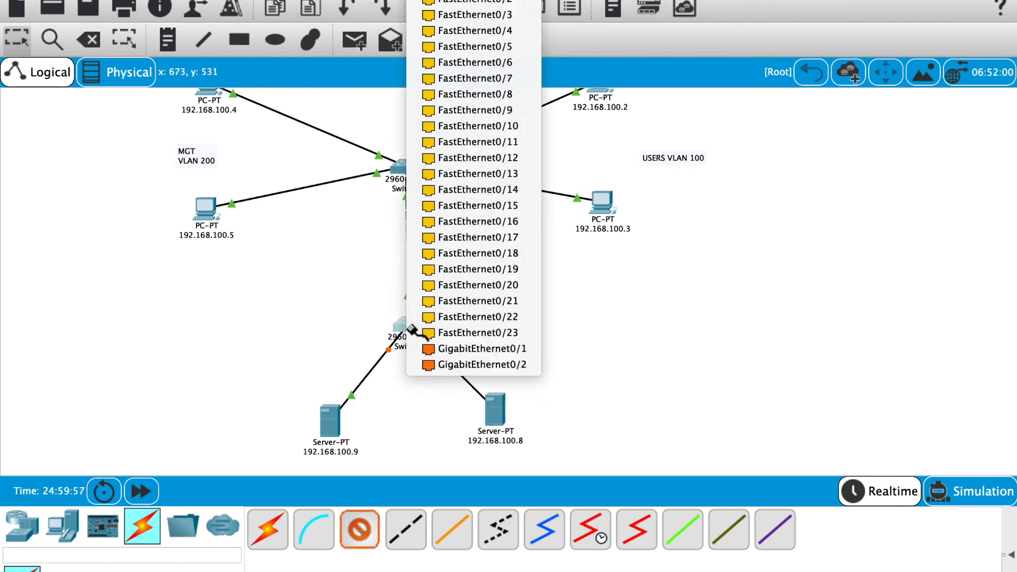
click(470, 4)
drag(499, 406, 514, 419)
drag(329, 414, 327, 426)
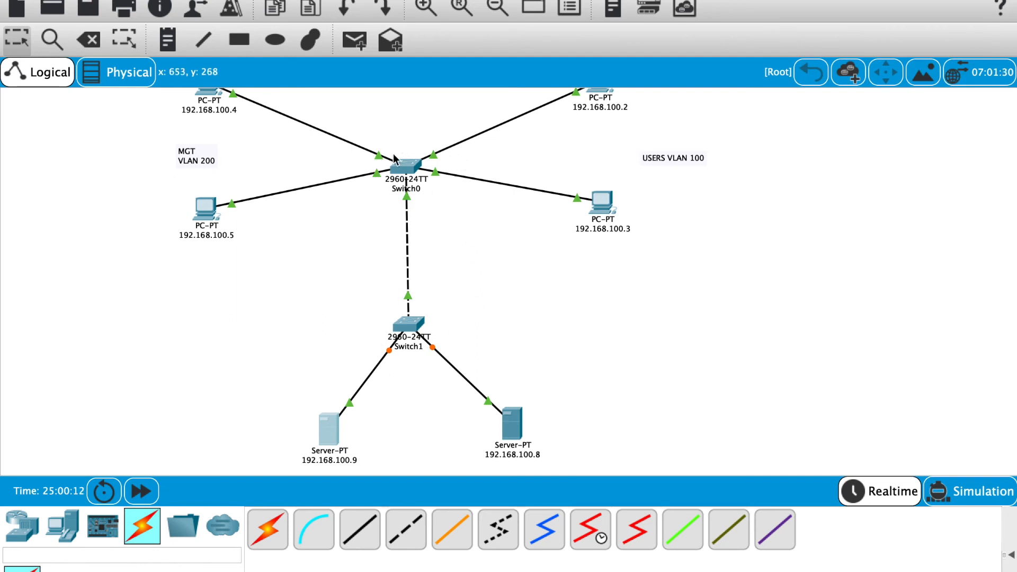
- Open Switch1's command line, display its VLAN table with show vlan and examine the port assignments
click(408, 323)
key(Return)
key(Return)
key(Return)
key(Return)
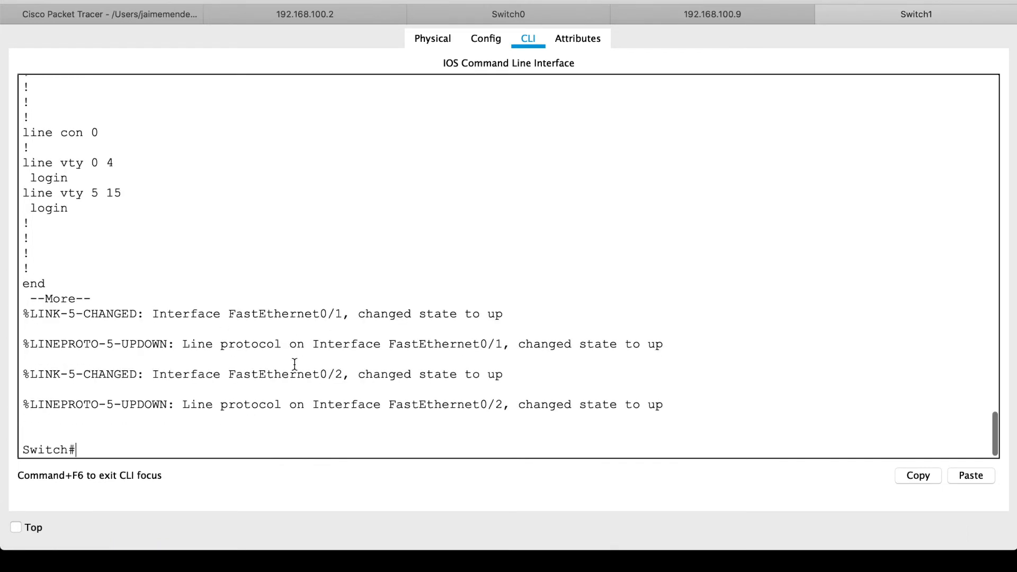
key(Return)
key(Return)
text(show vlan)
key(Return)
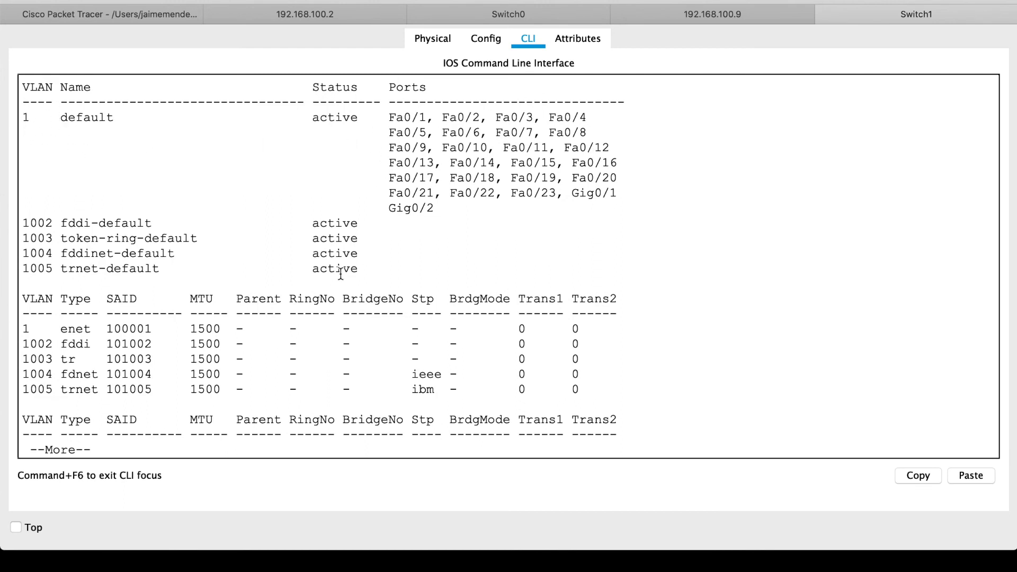
key(Return)
key(Return)
key(Return)
key(Return)
key(Return)
key(Return)
- Leave the VLAN listing, enter global configuration mode on Switch1 and create VLAN 100
key(Return)
key(Return)
key(Return)
key(Return)
key(Return)
key(Return)
text(con f)
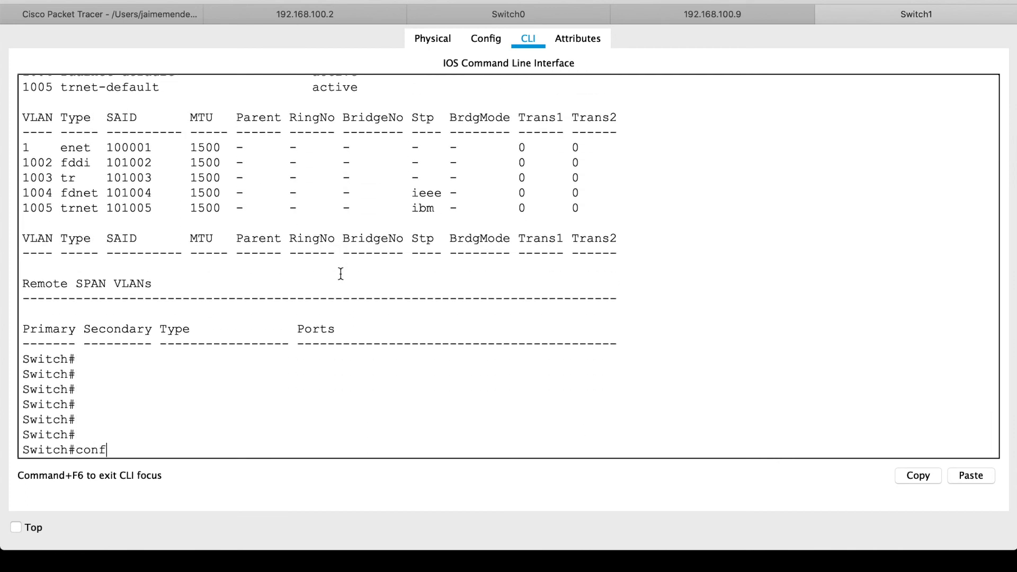
text( t)
key(Return)
key(Return)
key(Return)
text(vlan 100)
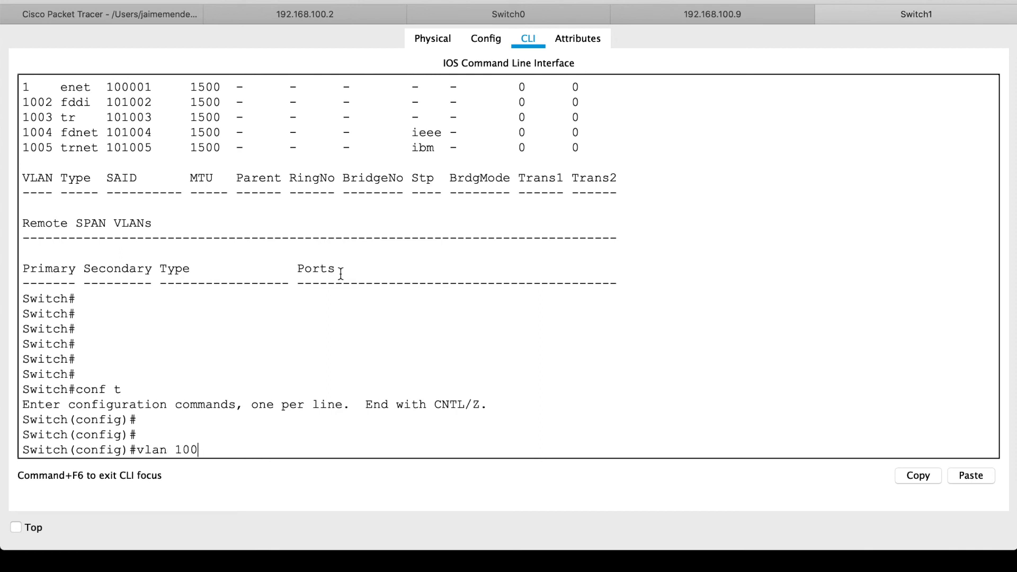
key(Return)
text(name)
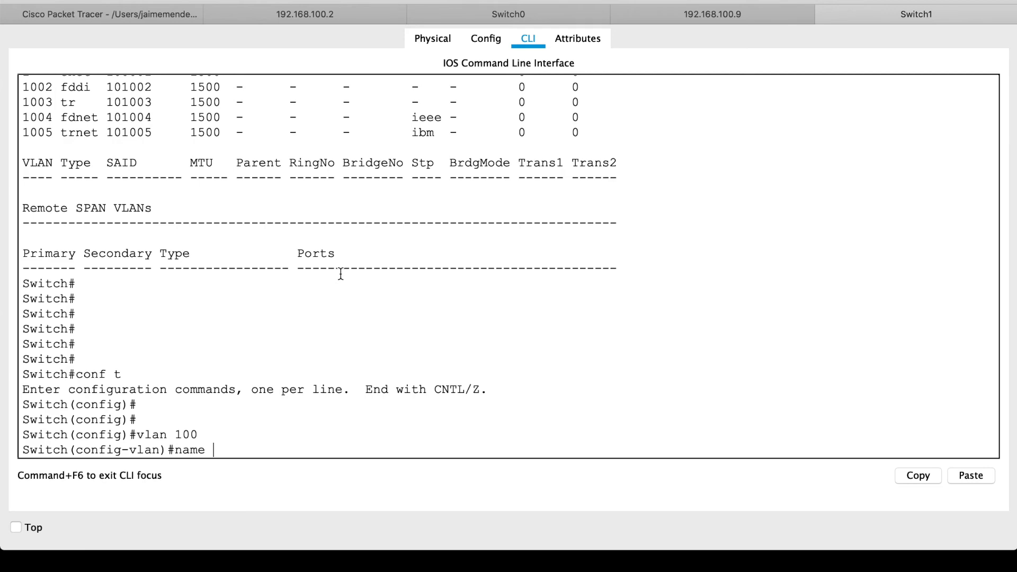
- Check the VLAN labels in the topology and close the 192.168.100.2, Switch0 and 192.168.100.9 windows, returning to Switch1's command line
click(54, 14)
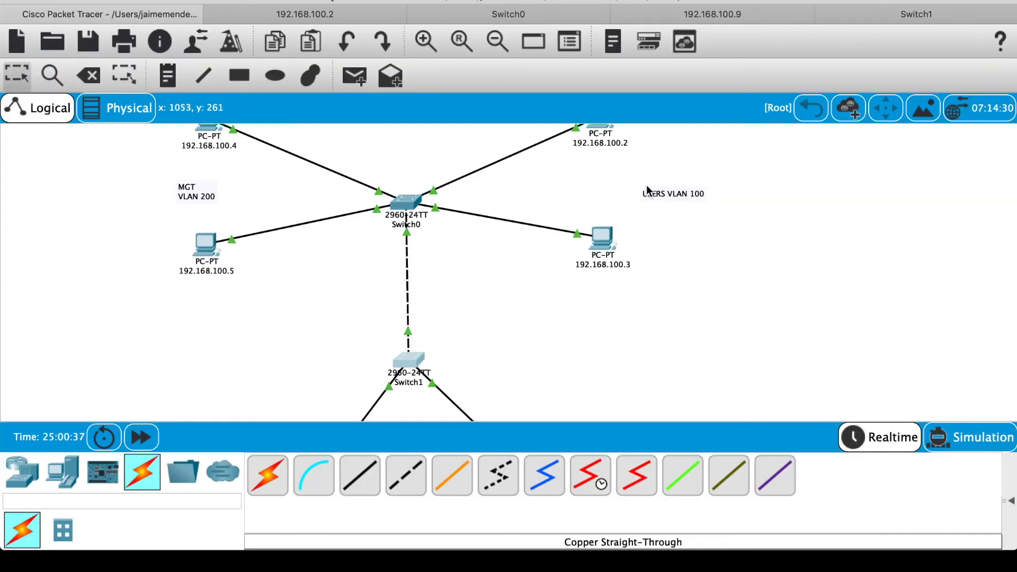
click(344, 14)
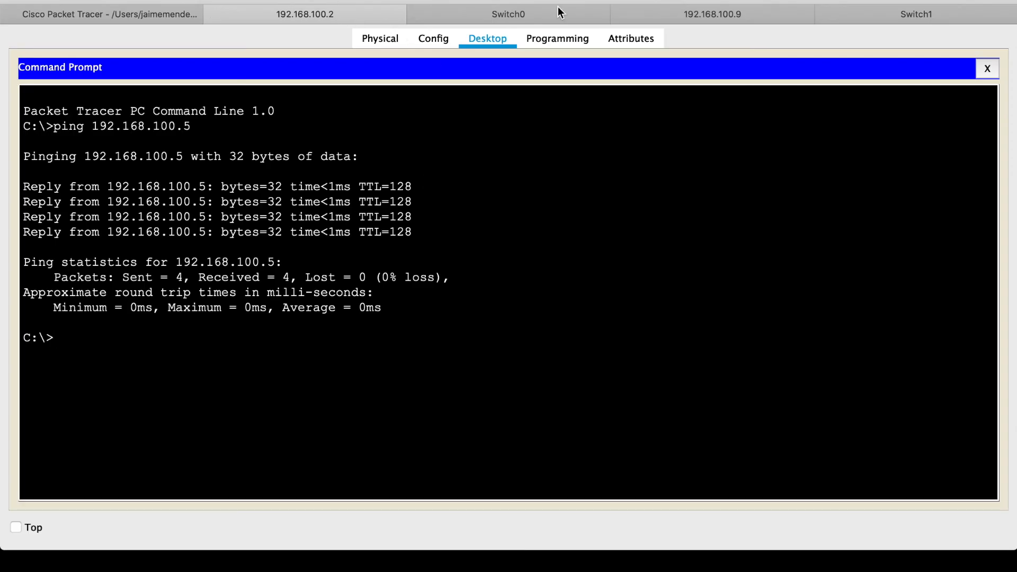
click(213, 14)
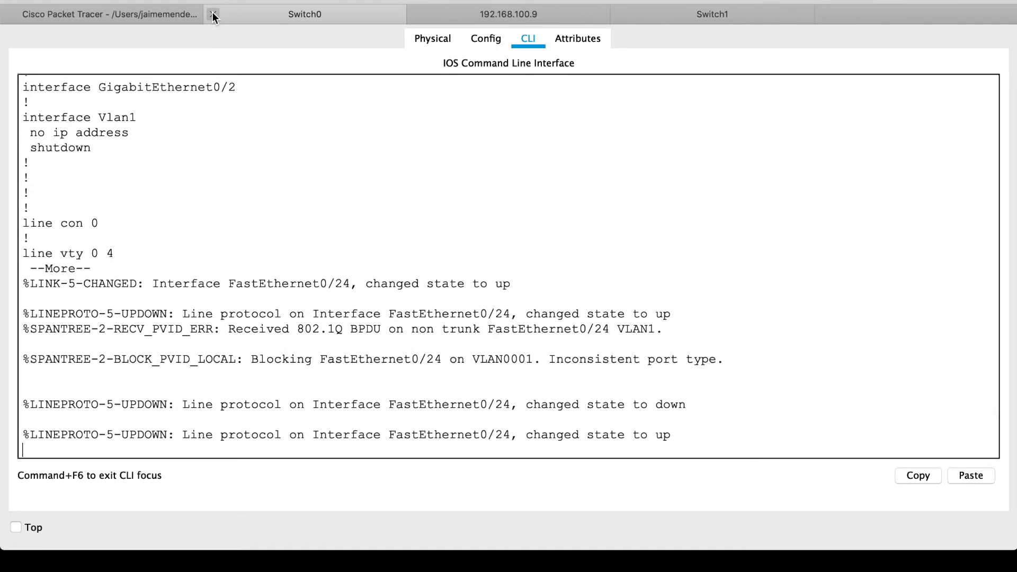
click(332, 387)
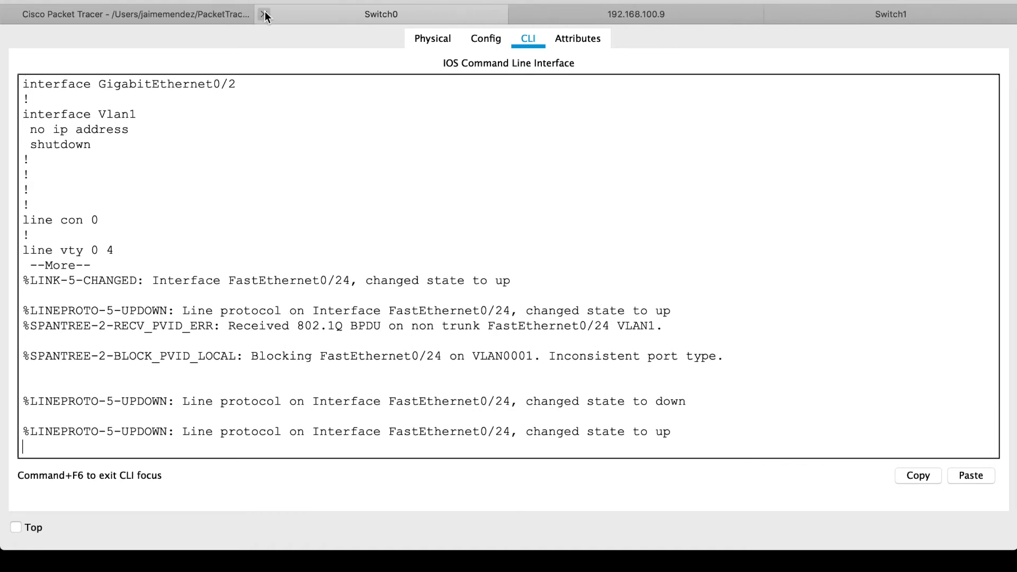
click(265, 14)
click(347, 13)
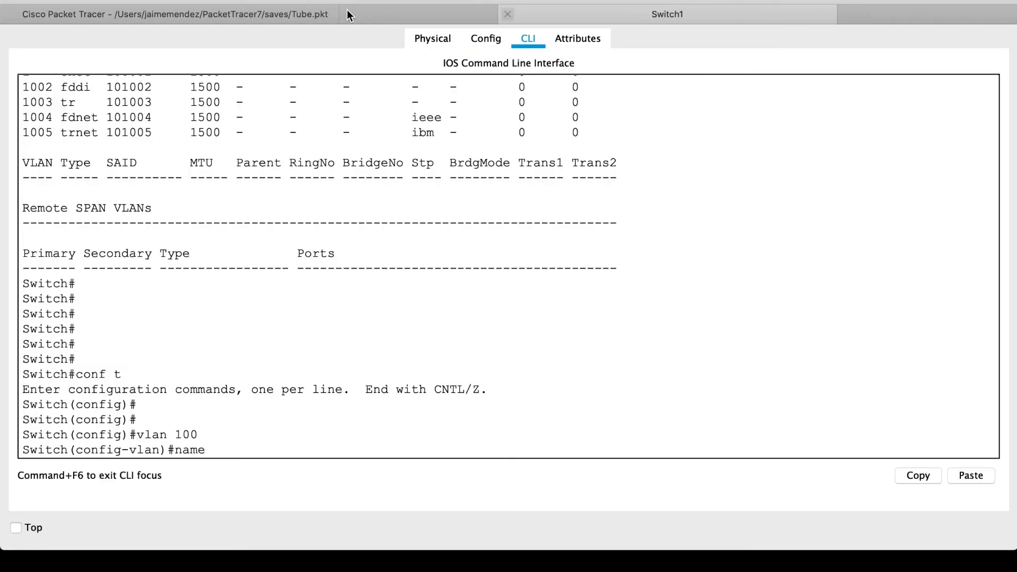
click(353, 309)
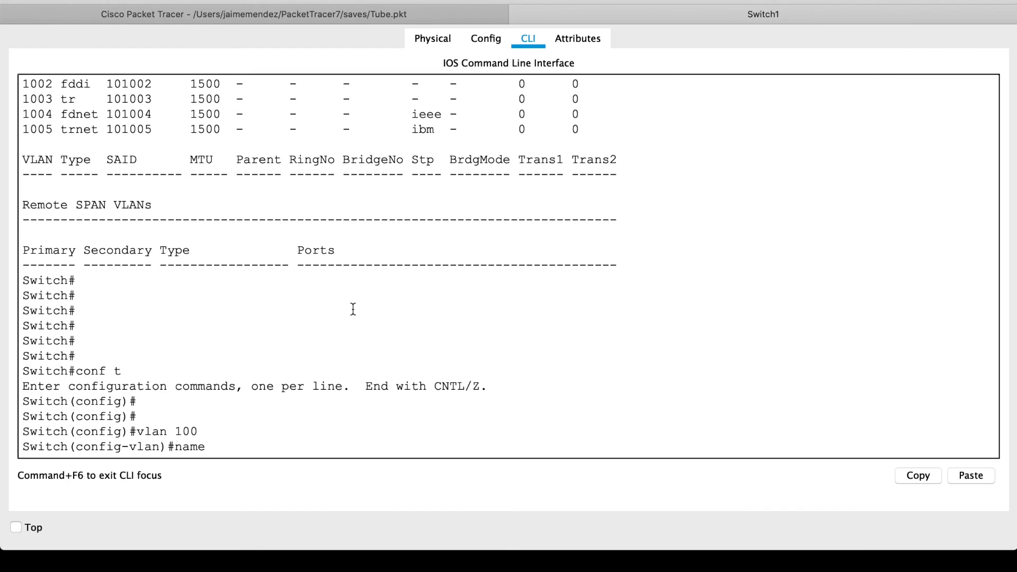
- Name VLAN 100 MGT, and create VLAN 200 with the name USERS
text(MGT)
key(Return)
text(vlan)#vlan 200)
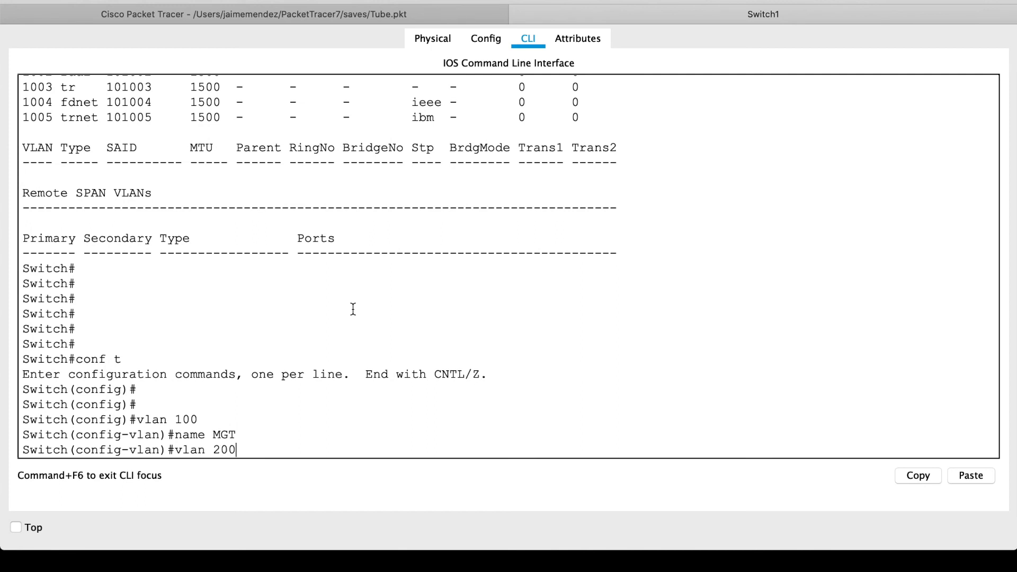
key(Return)
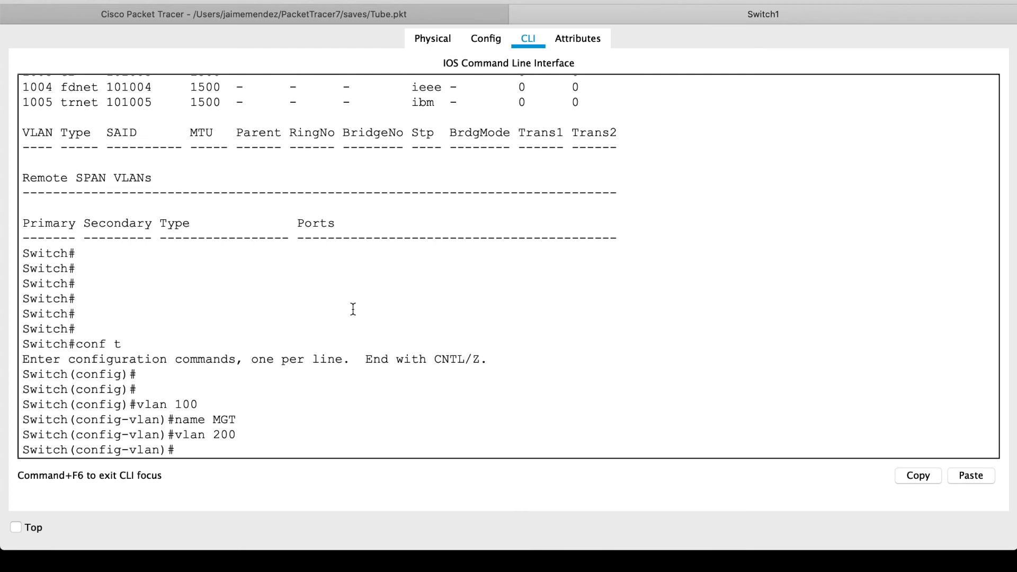
text(name USERS)
key(Return)
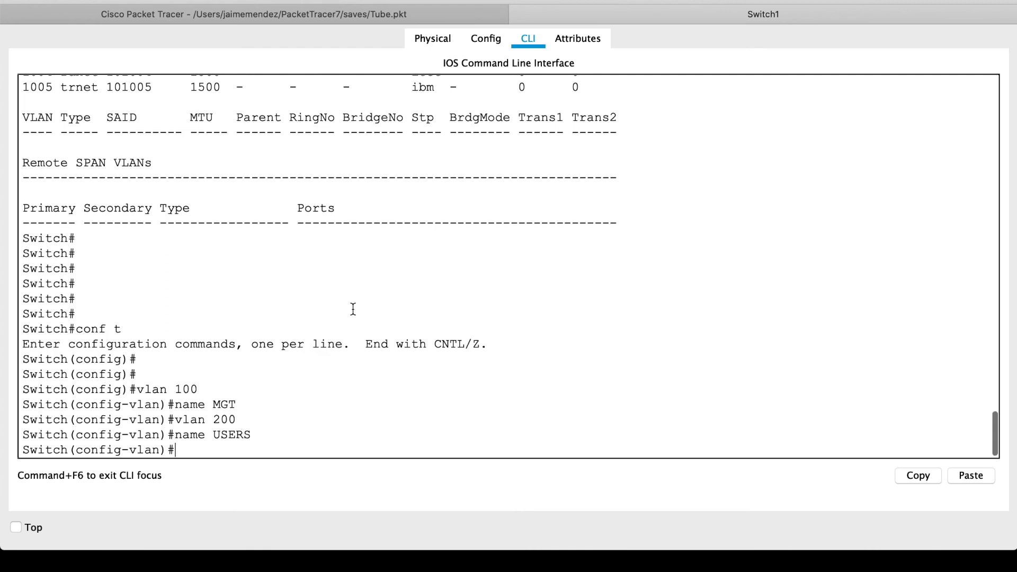
- End the VLAN configuration and display Switch1's VLAN table with show vlan
key(Return)
text(end)
key(Return)
key(Return)
text(s)
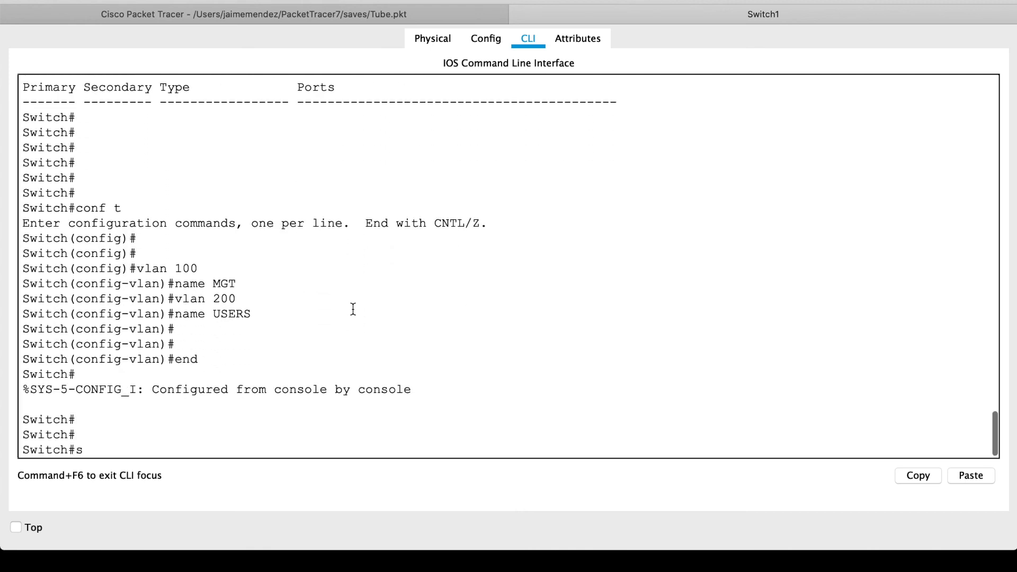
text(how vlam)
key(BackSpace)
text(n)
key(Return)
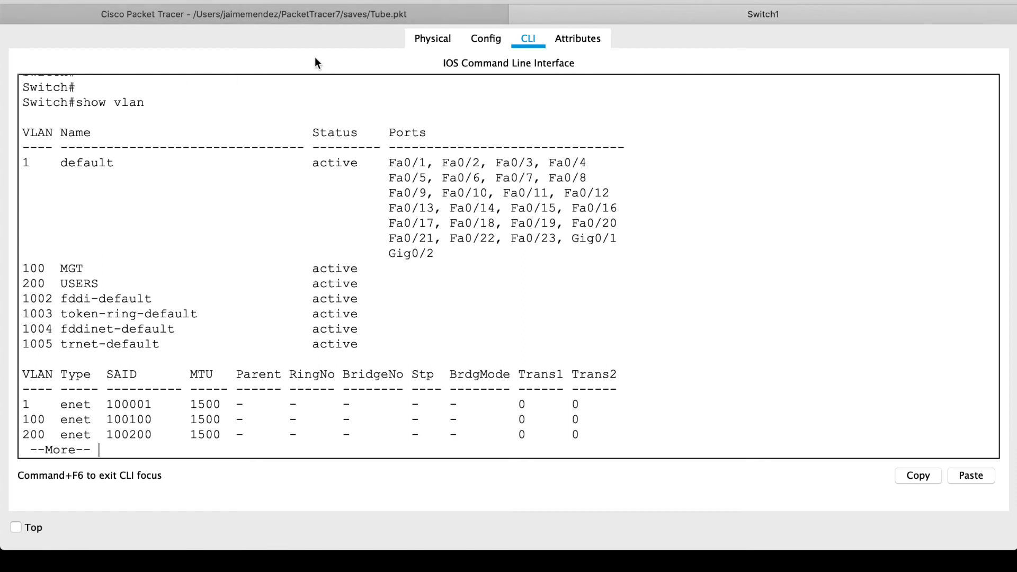
- Check in the topology which Switch1 ports the two servers use, and return to Switch1's command line
click(301, 15)
scroll(531, 320, down, 3)
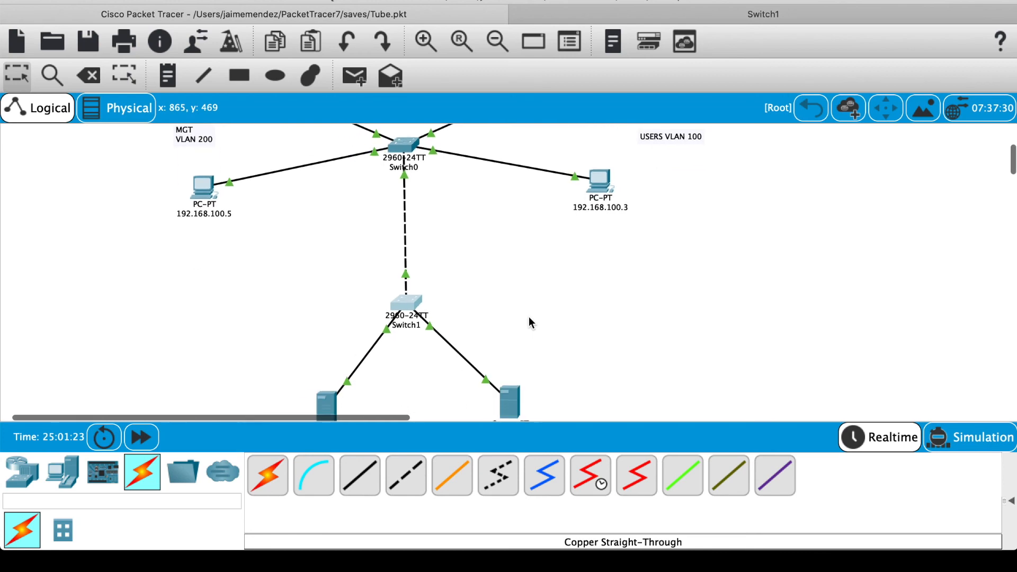
click(53, 3)
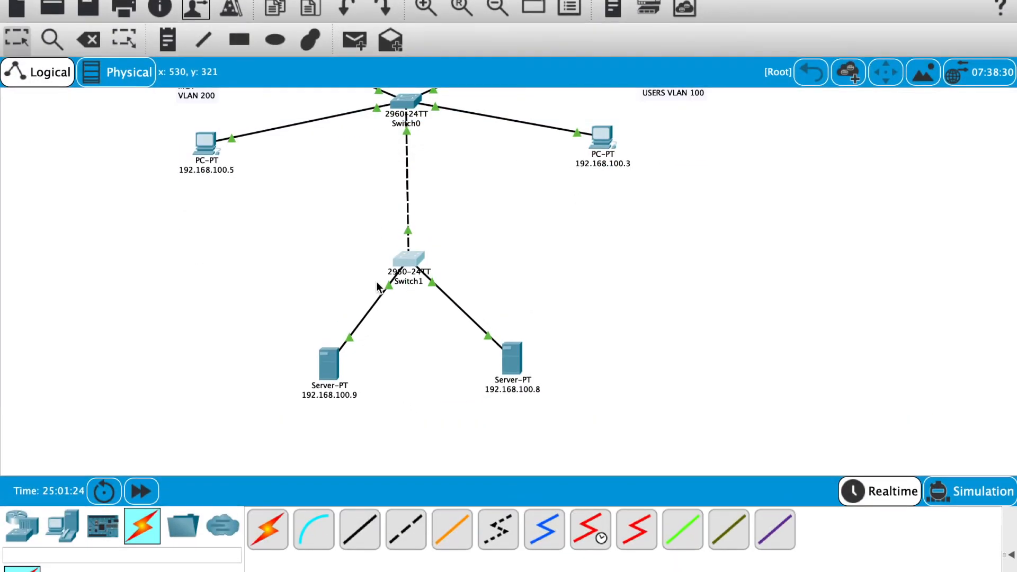
mouse_move(390, 289)
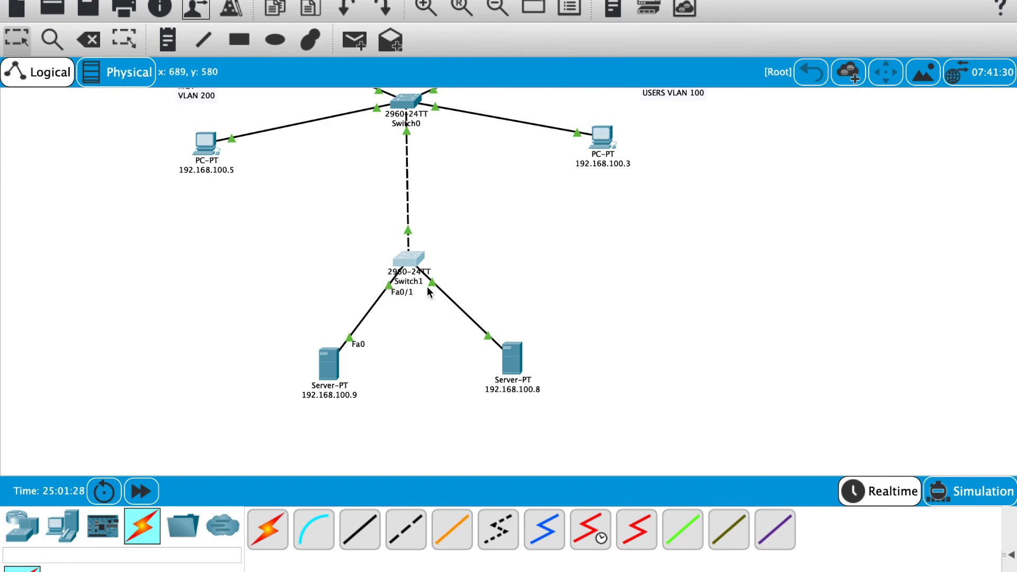
mouse_move(433, 281)
click(411, 264)
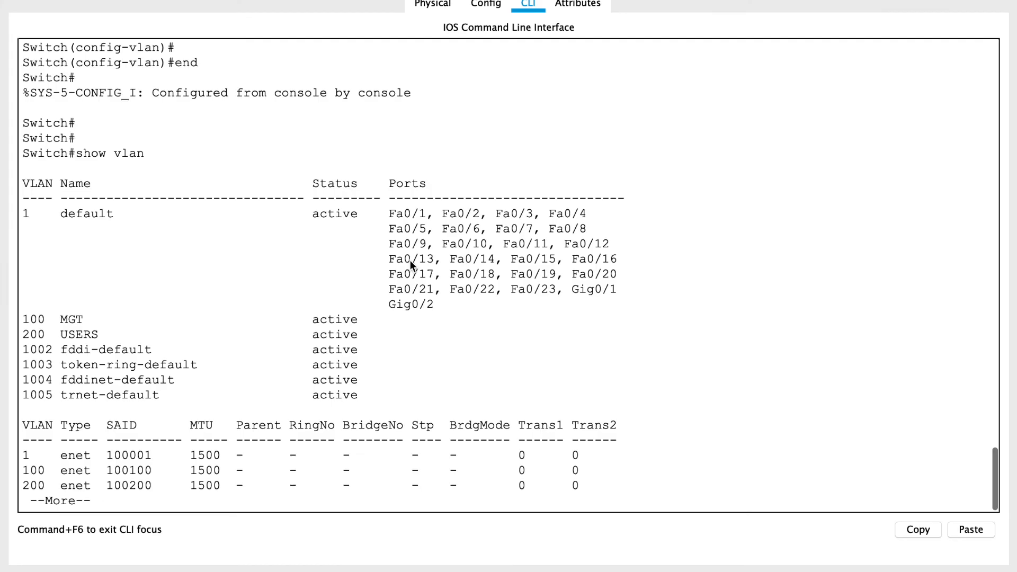
- Leave the VLAN listing, enter global configuration mode and open interface fa0/1 for configuration
key(space)
text(onf)
key(BackSpace)
key(BackSpace)
key(BackSpace)
key(BackSpace)
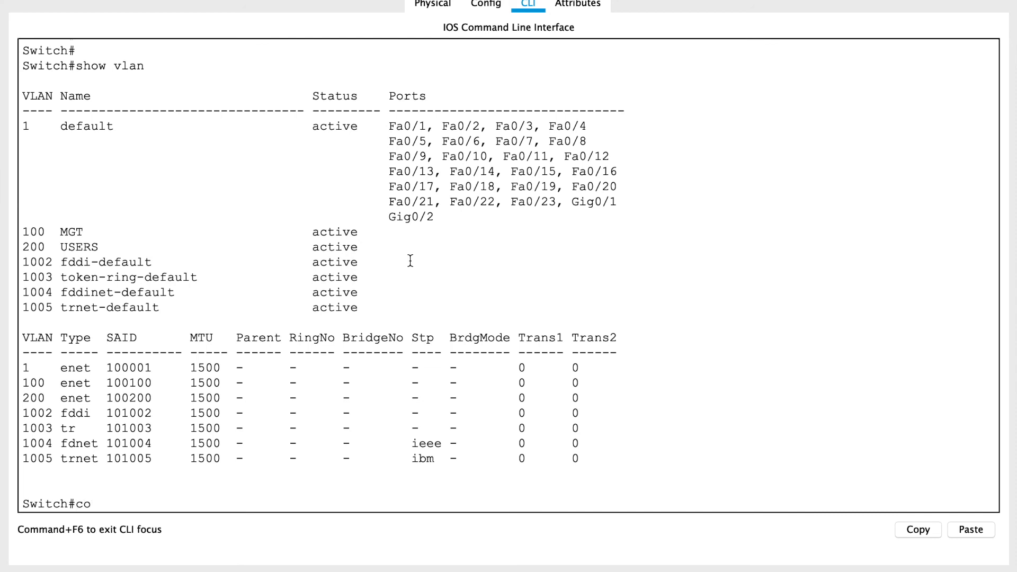
text(conf t)
key(Return)
key(Return)
key(Return)
text(in)
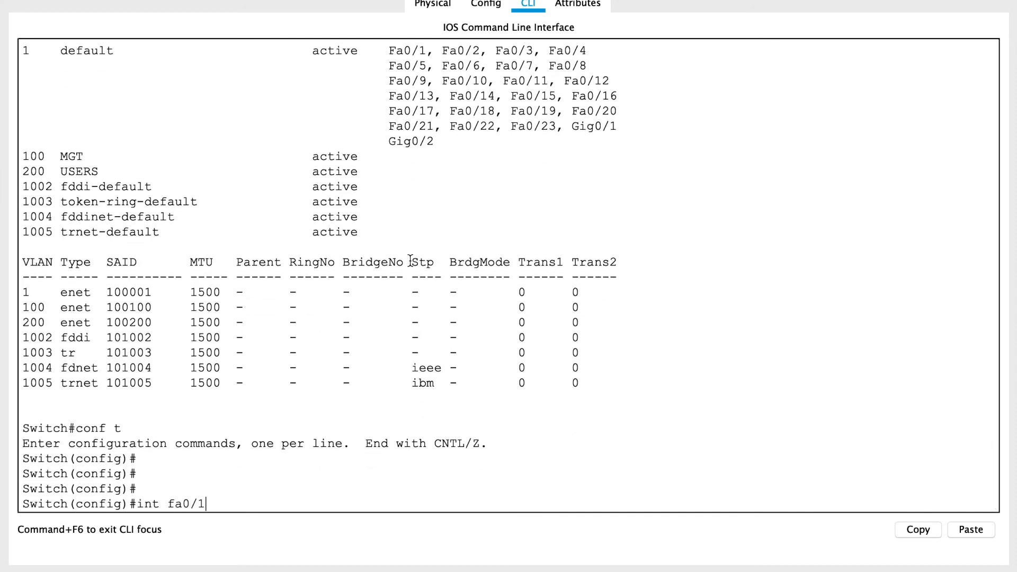
text(t fa0/1)
key(Return)
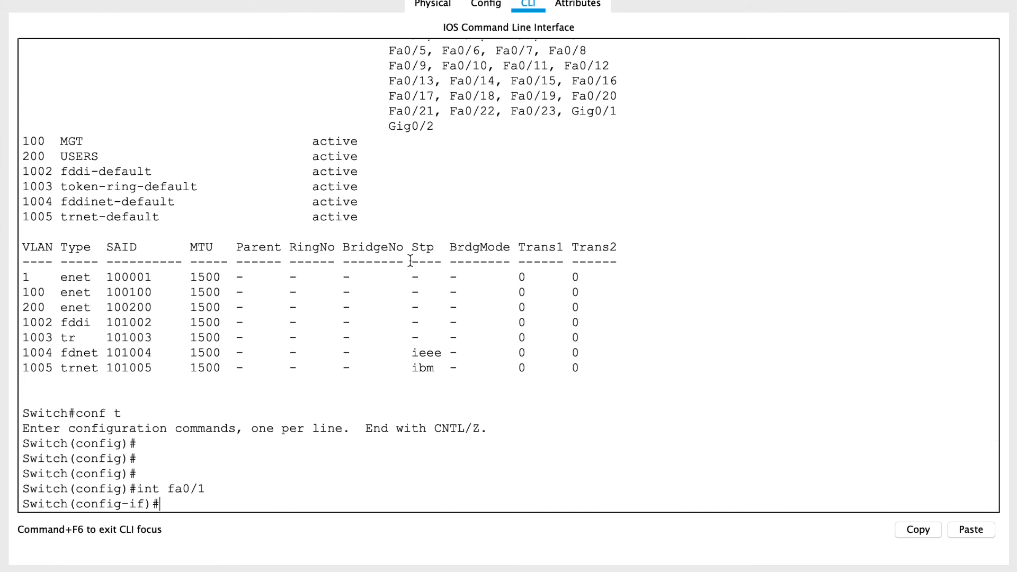
- Assign interface fa0/1 to VLAN 200 with switchport access vlan 200
text(swi)
key(Tab)
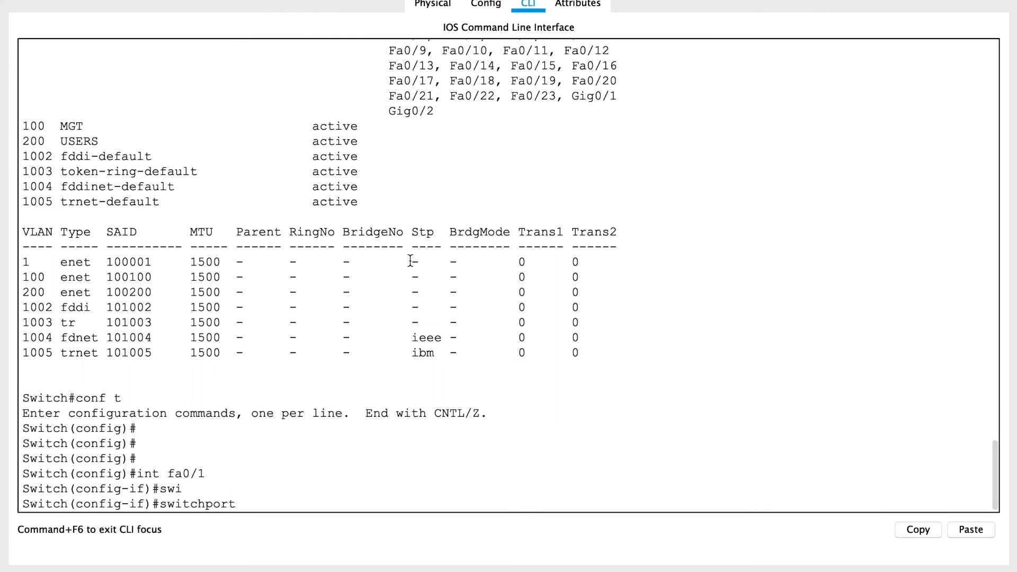
text(acc)
key(Tab)
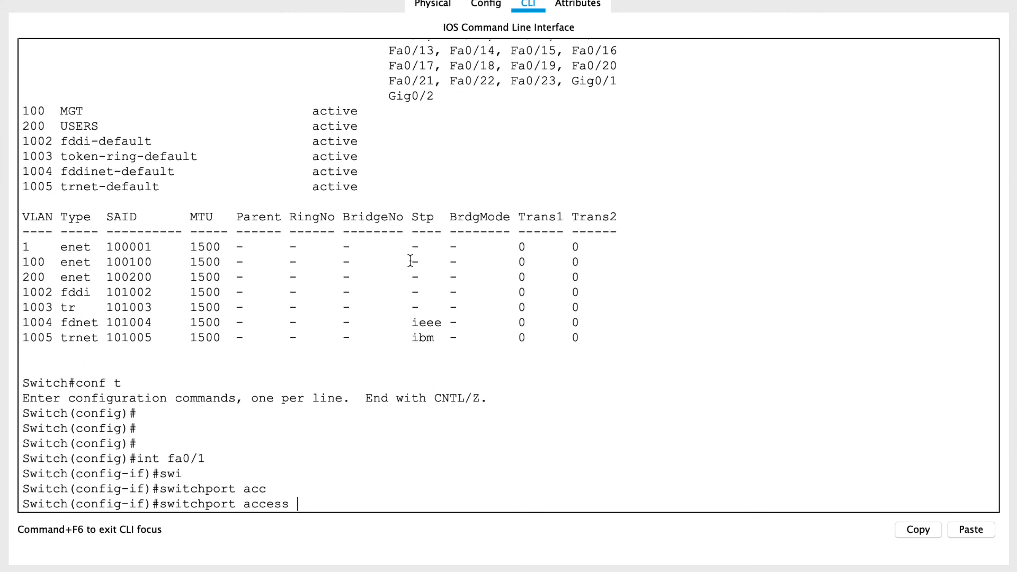
text(vlan 200)
key(Return)
key(Return)
key(Return)
key(Return)
key(Return)
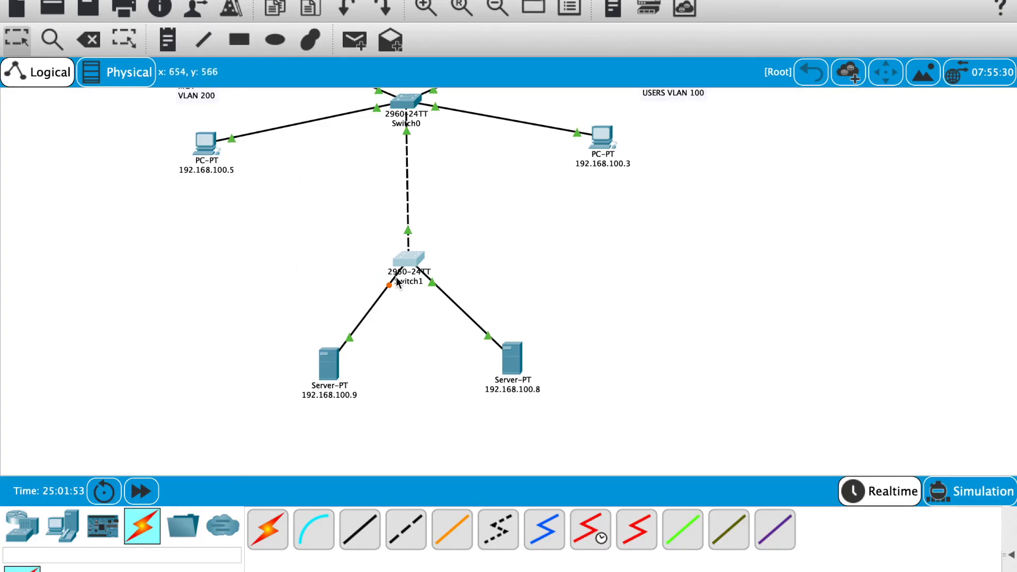
- Zoom out to review the whole topology, check server 192.168.100.8's port on Switch1, and reopen Switch1's command line
scroll(388, 283, up, 2)
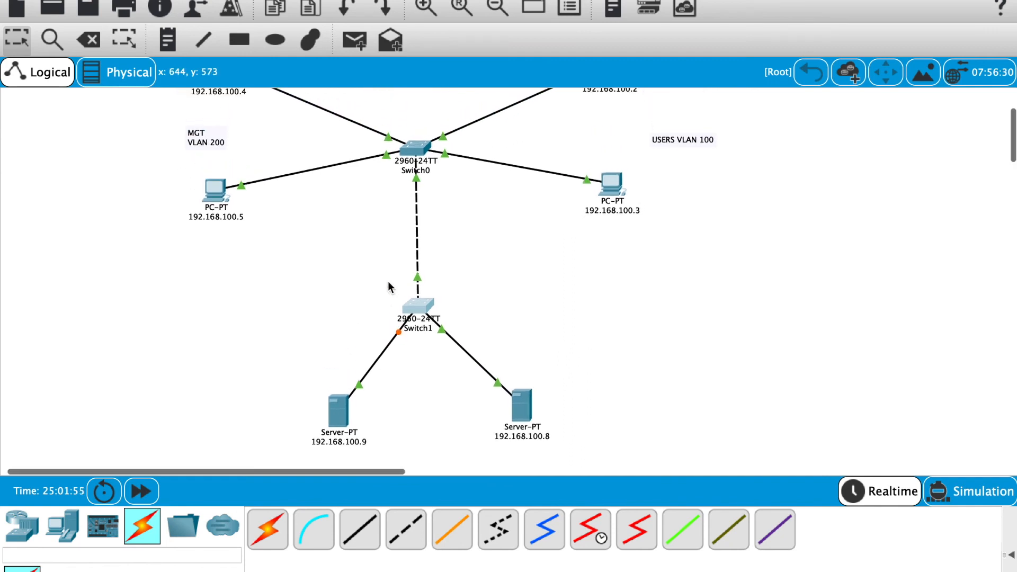
click(498, 6)
scroll(431, 200, up, 2)
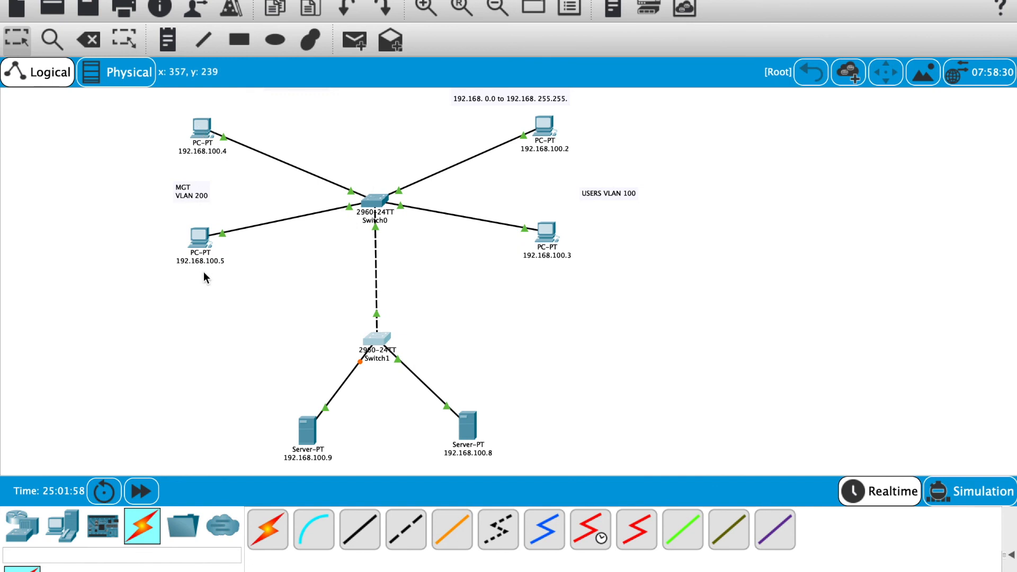
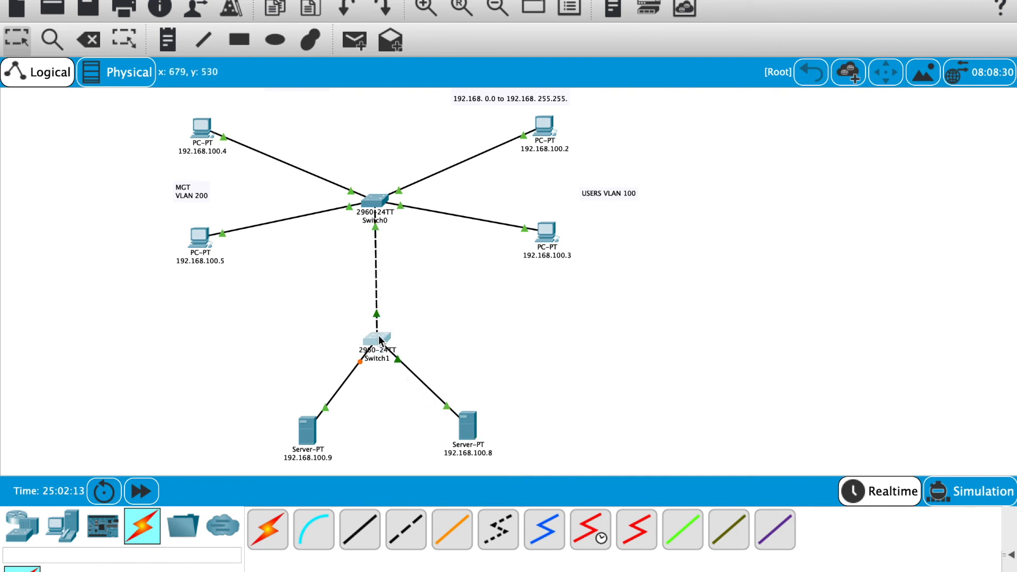
mouse_move(398, 359)
click(378, 338)
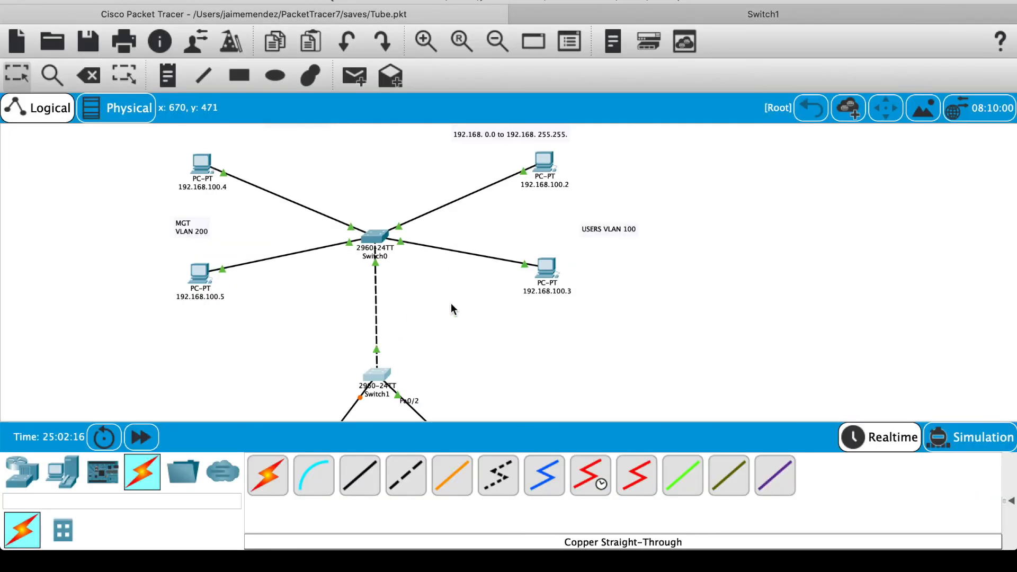
click(377, 370)
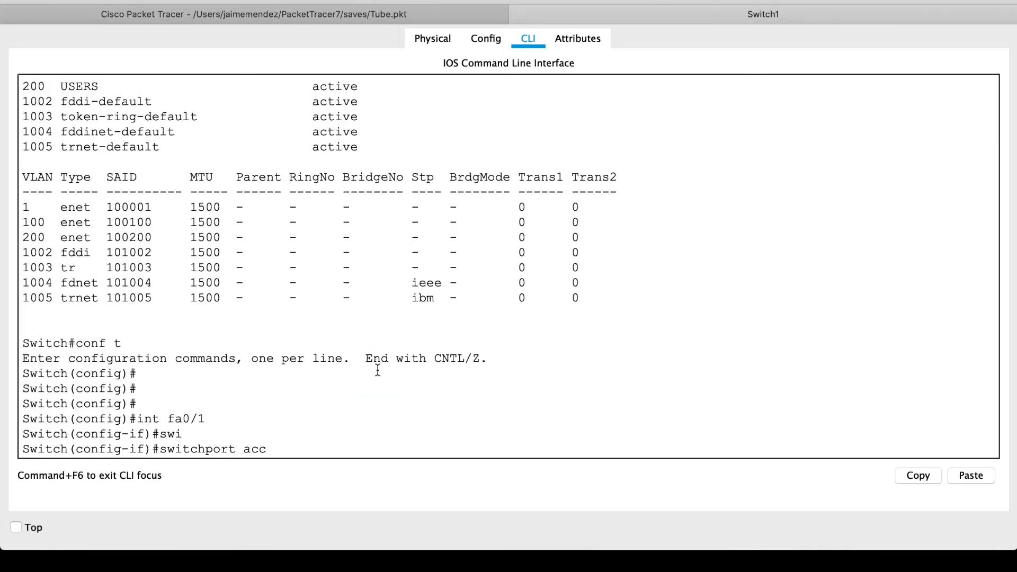
- End the fa0/1 interface configuration and return Switch1 to privileged mode
key(Return)
key(Return)
key(Return)
key(Return)
key(Return)
key(Return)
key(Return)
key(Return)
key(Return)
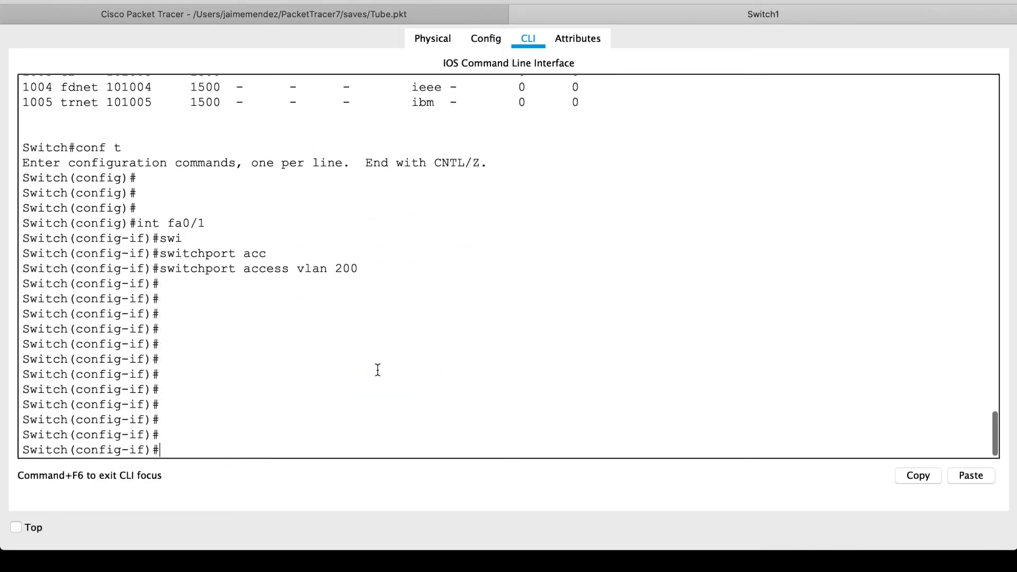
text(end)
key(Return)
key(Return)
key(Return)
key(Return)
key(Return)
key(Return)
key(Return)
key(Return)
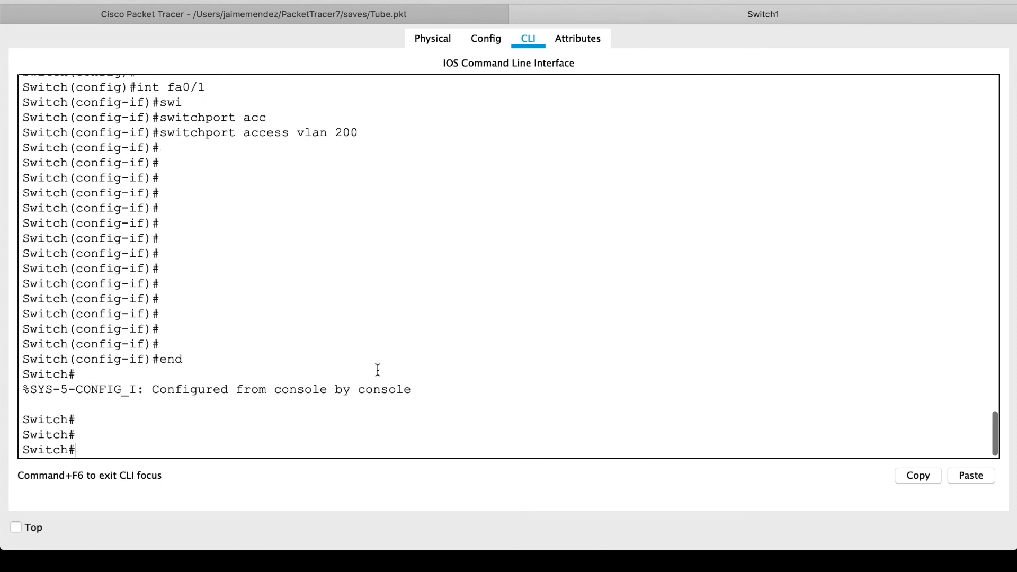
- Enter global configuration mode again and open interface fa0/2 for configuration
text(conf t)
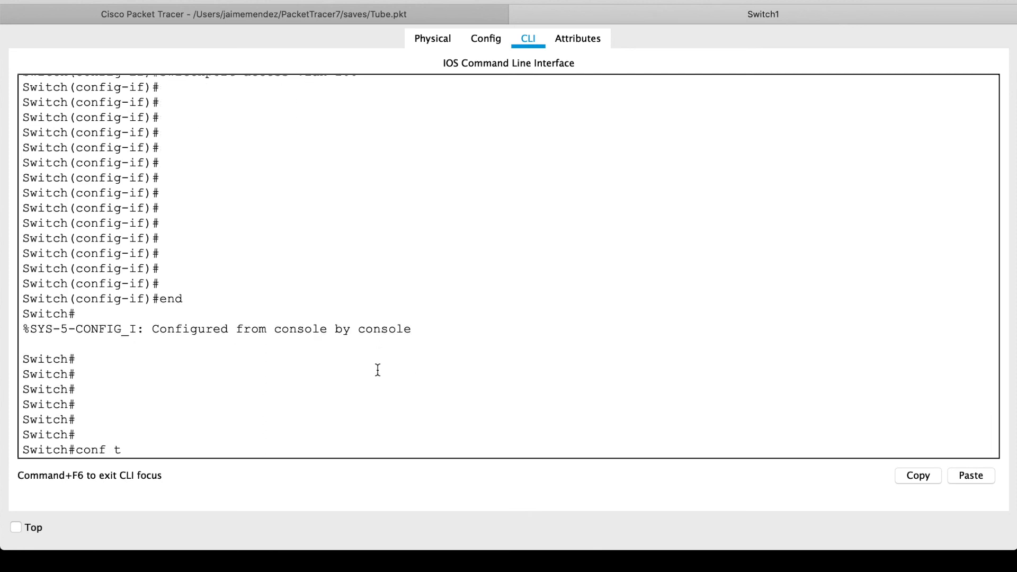
key(Return)
key(Return)
key(Return)
key(Return)
text(int fa0)
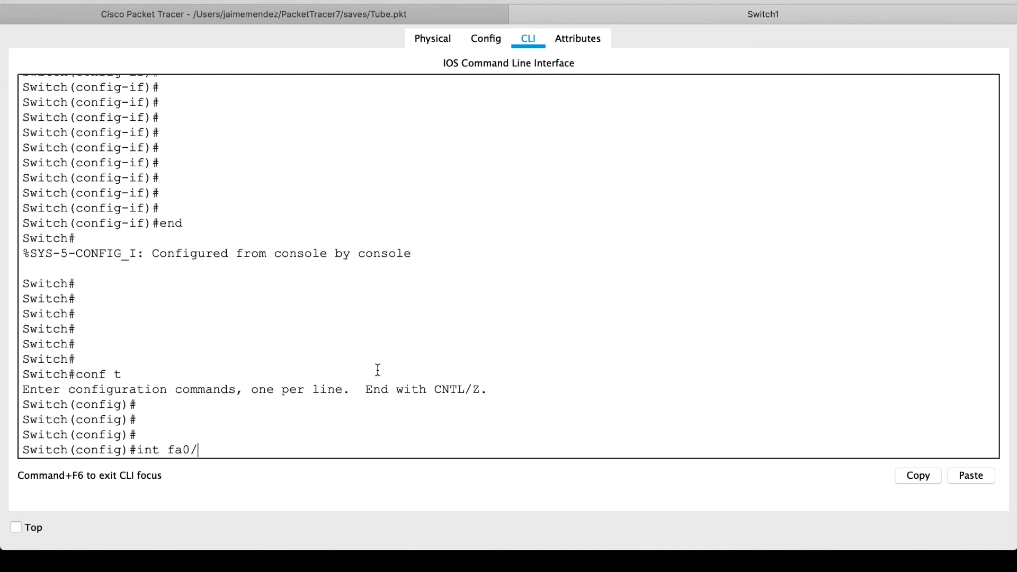
text(/2)
key(Return)
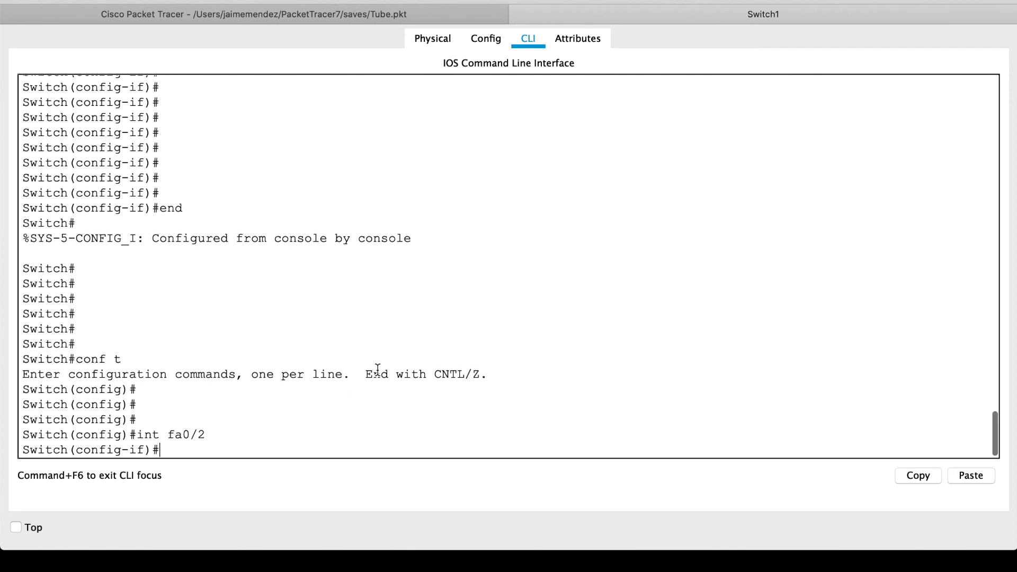
scroll(377, 369, up, 5)
scroll(377, 369, up, 5)
scroll(377, 369, down, 8)
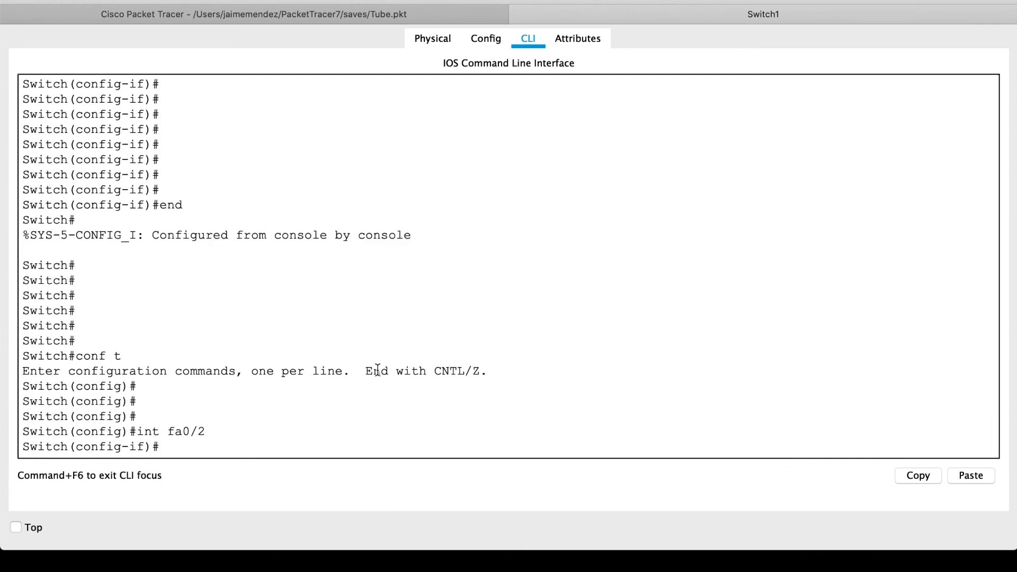
- Set interface fa0/2 to access mode with switchport mode access
text(swt)
key(Tab)
key(BackSpace)
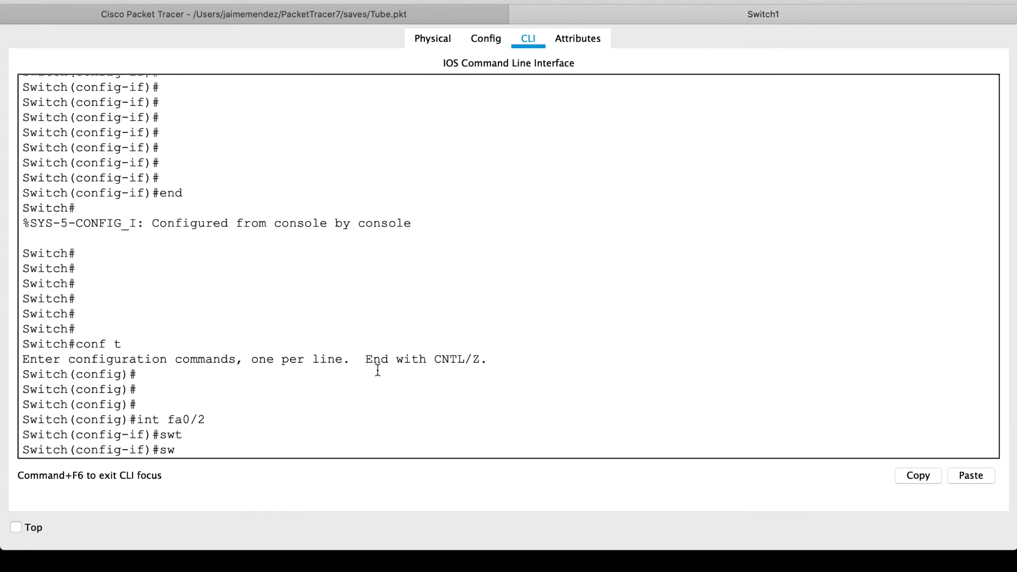
text(i)
key(Tab)
text(mode )
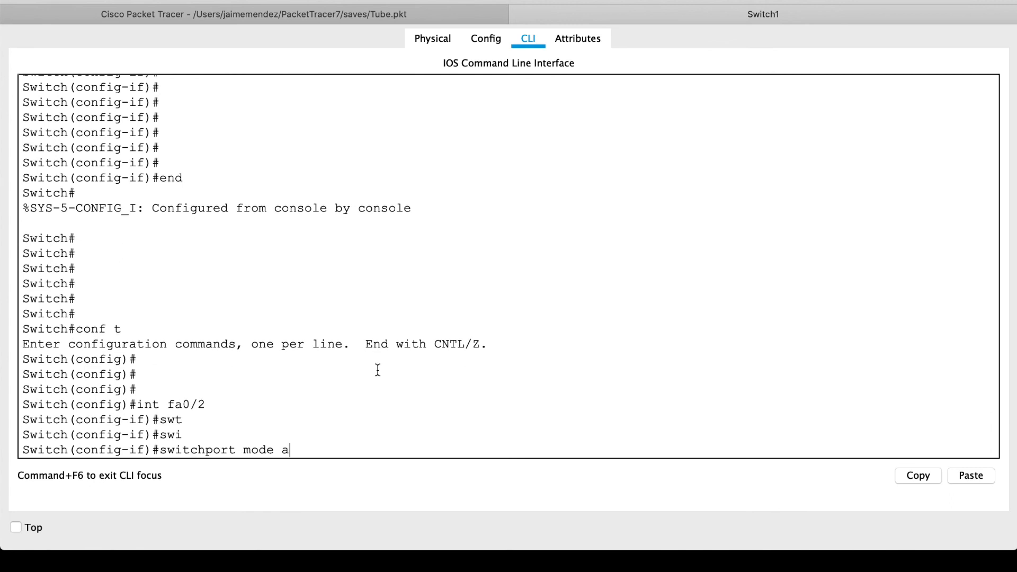
text(acc)
key(Tab)
key(Return)
- Assign interface fa0/2 to VLAN 100 with switchport access vlan 100
text(switchport a)
key(Tab)
text(a)
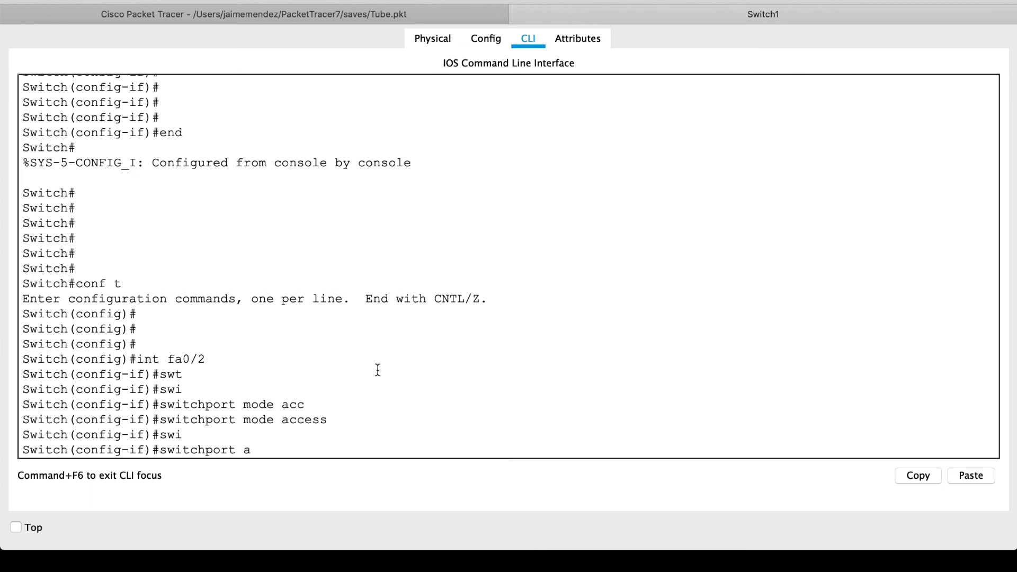
text(cc)
key(Tab)
text(vlan 100)
key(Return)
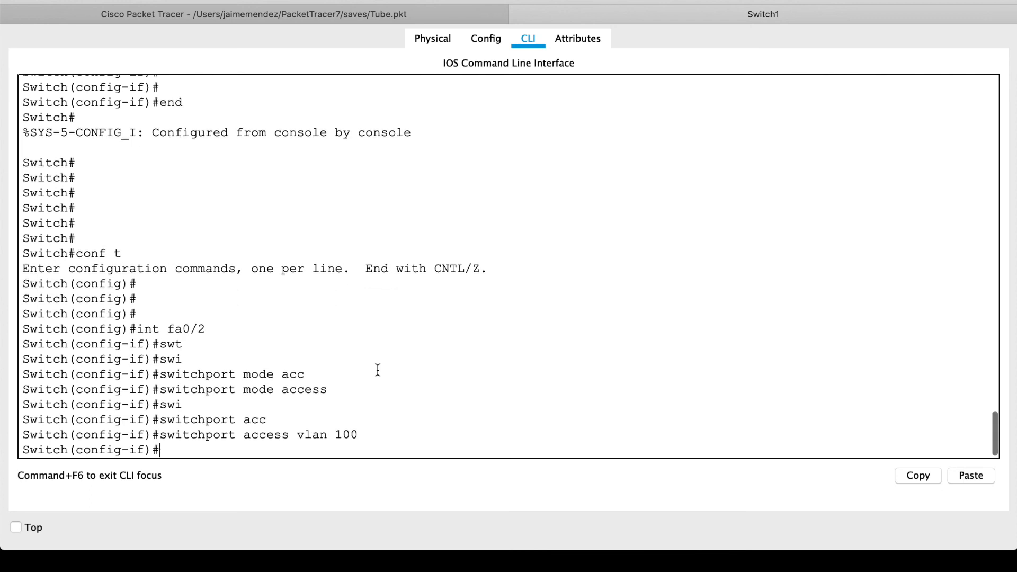
- End the fa0/2 interface configuration and return Switch1 to privileged mode
key(Return)
key(Return)
key(Return)
key(Return)
text(ed)
key(Return)
key(Return)
key(Return)
text(end)
key(Return)
key(Return)
key(Return)
key(Return)
key(Return)
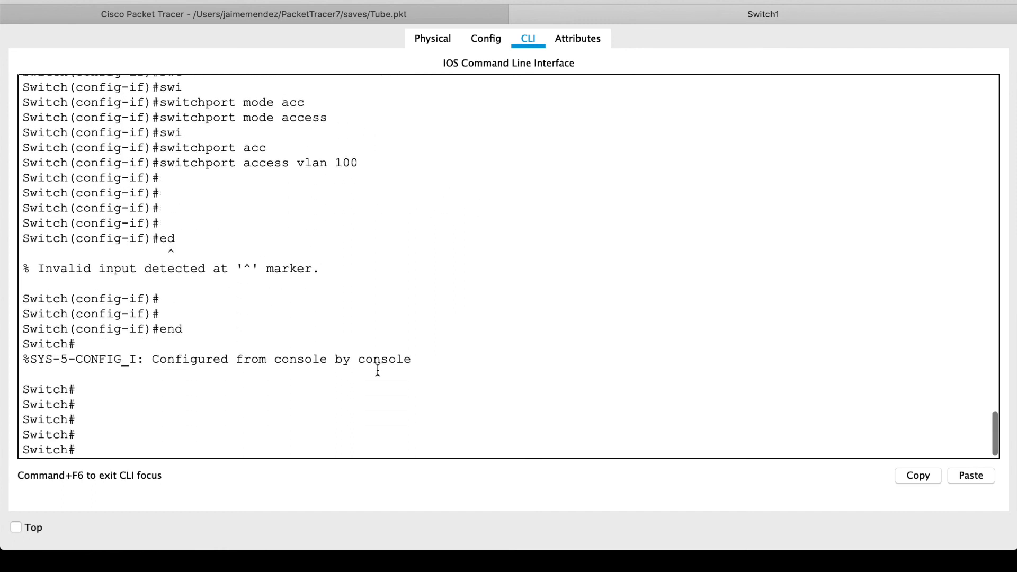
- Show Switch1's running configuration and examine the settings of FastEthernet0/1 and FastEthernet0/2
text(show run)
key(Return)
key(Return)
key(Return)
key(Return)
key(Return)
key(Return)
key(Return)
key(Return)
key(Return)
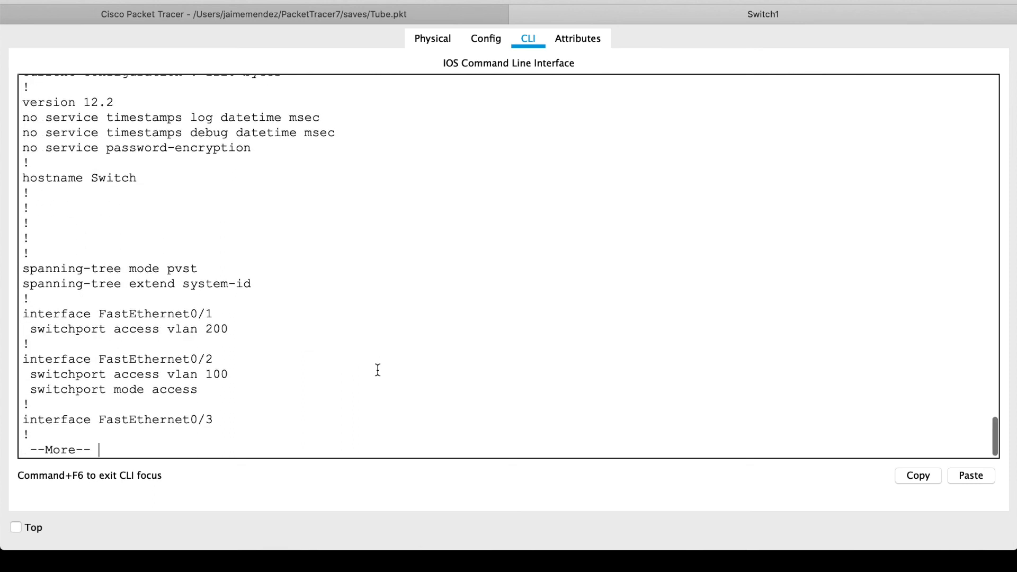
key(Return)
key(Return)
key(Return)
key(Return)
key(Return)
key(Return)
key(Return)
key(Return)
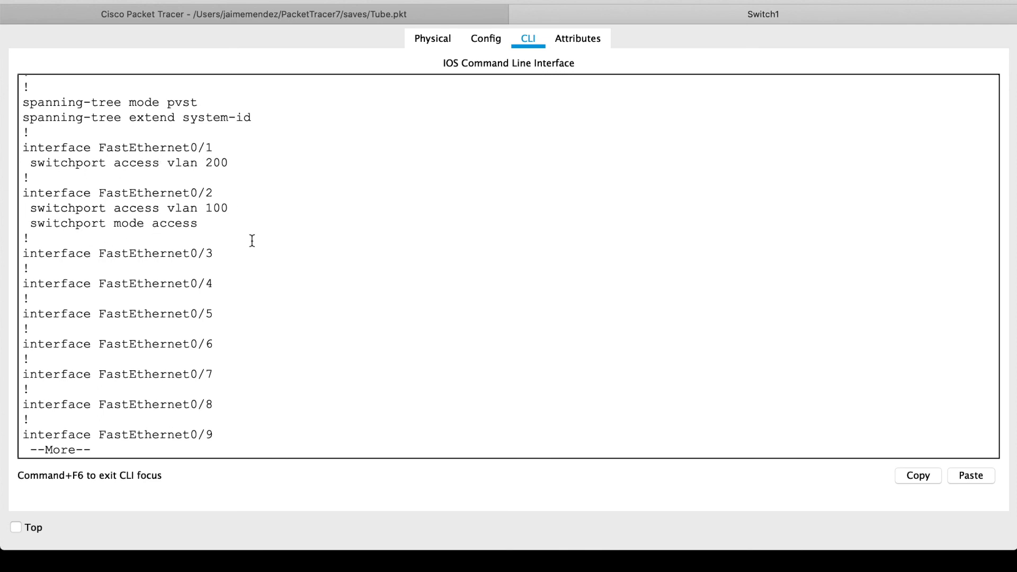
key(Return)
key(Return)
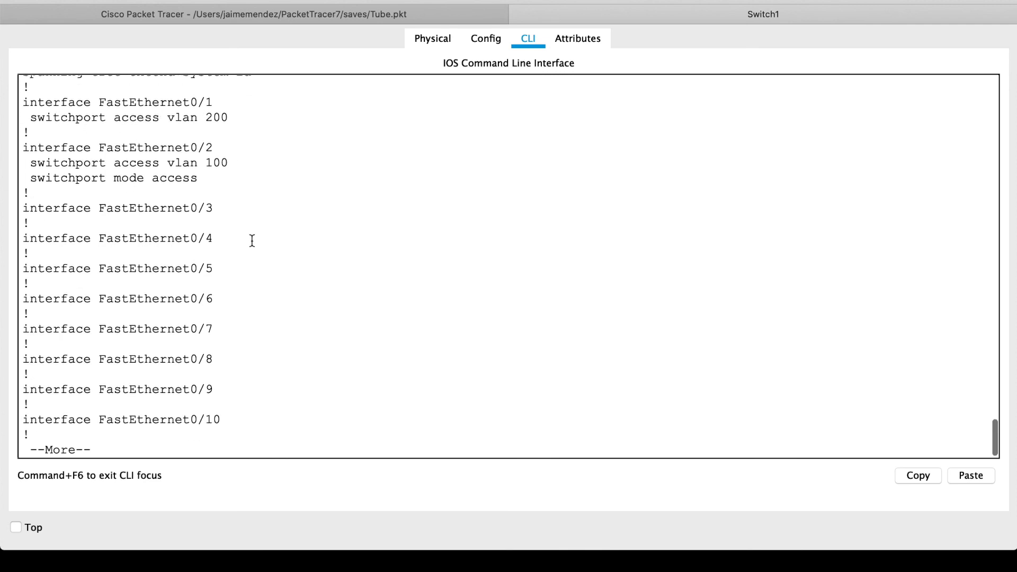
- Leave the configuration listing, enter global configuration mode, and open interface fa0/1 for configuration
text(conf t)
key(Return)
key(Return)
key(Return)
key(Return)
key(Return)
key(Return)
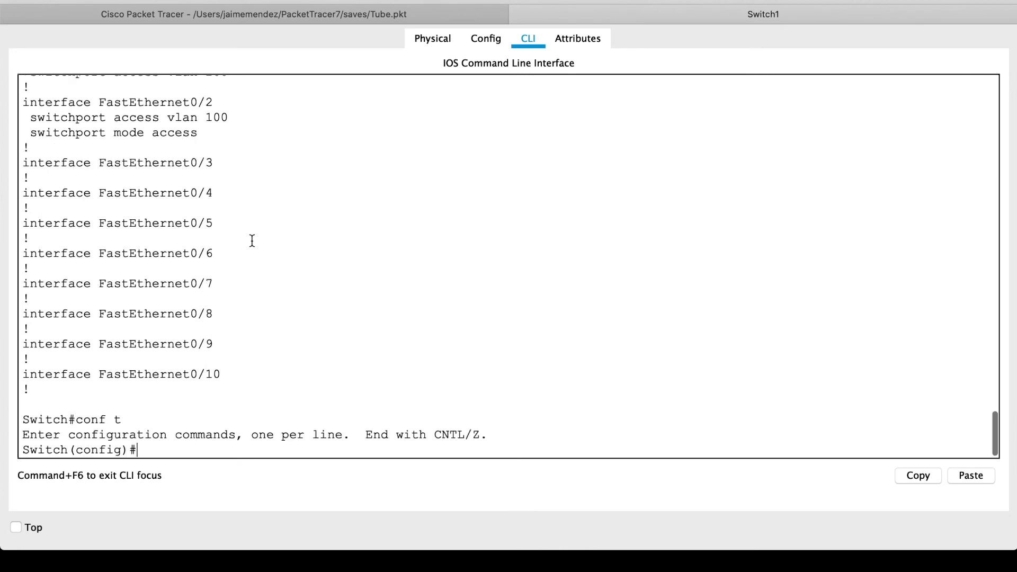
text(int)
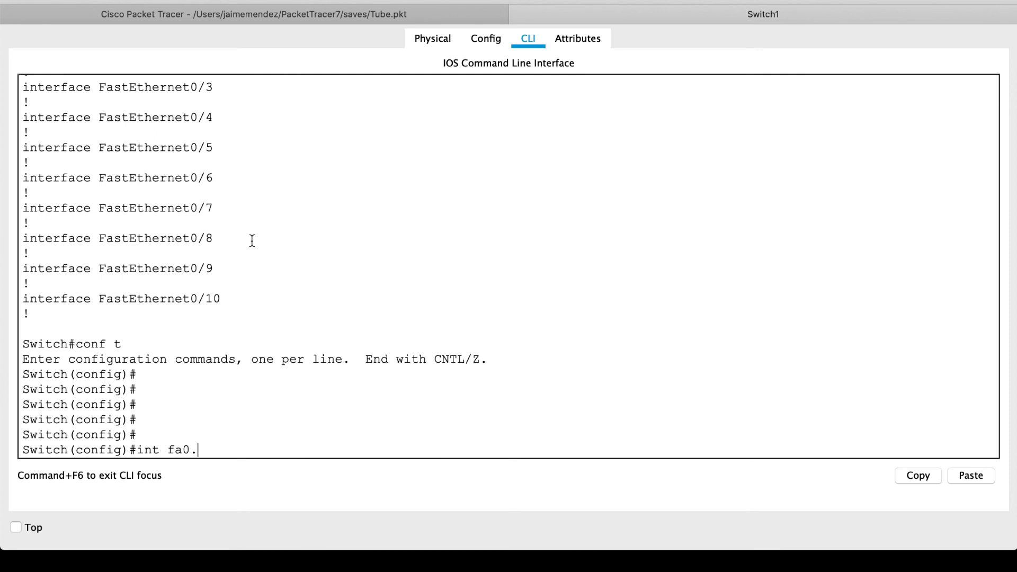
text( fa0/1)
key(Return)
key(Return)
- Set interface fa0/1 to access mode with switchport mode access
text(swi)
key(Tab)
text(mode acc)
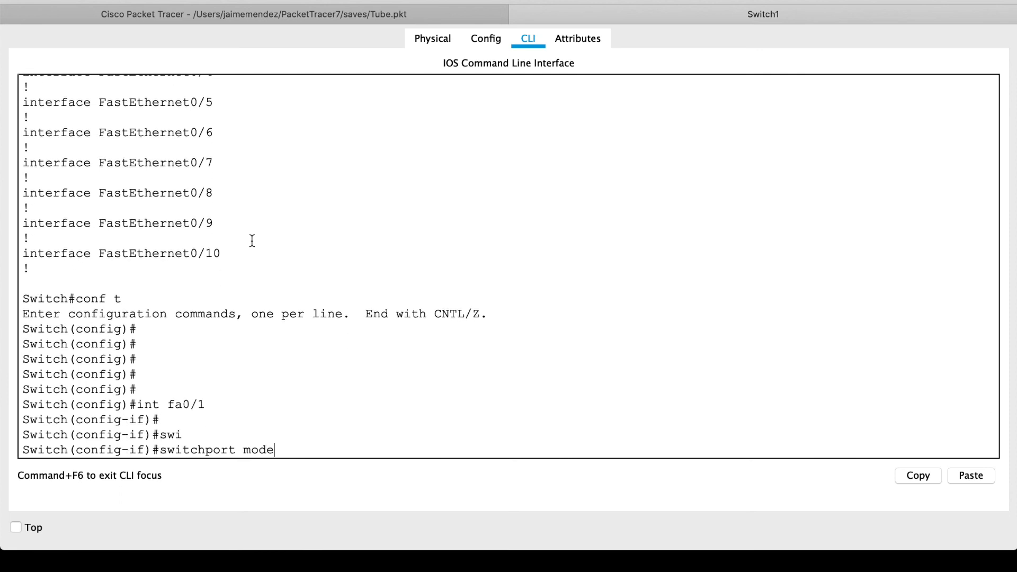
key(Tab)
key(Return)
key(Return)
key(Return)
key(Return)
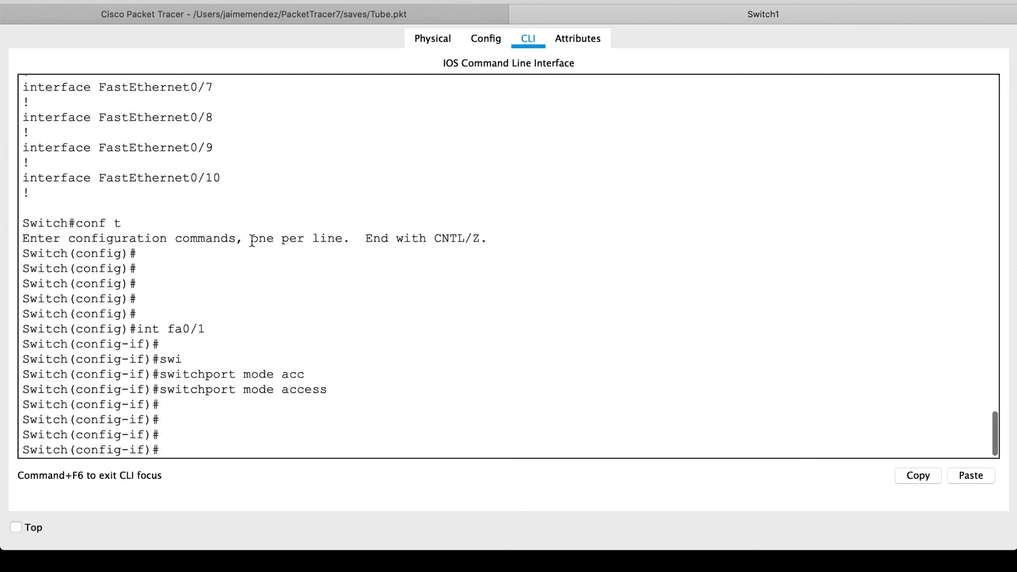
- Run do show run from interface configuration and check the VLAN and mode settings of both server ports
text(do show run)
key(Return)
scroll(252, 241, up, 5)
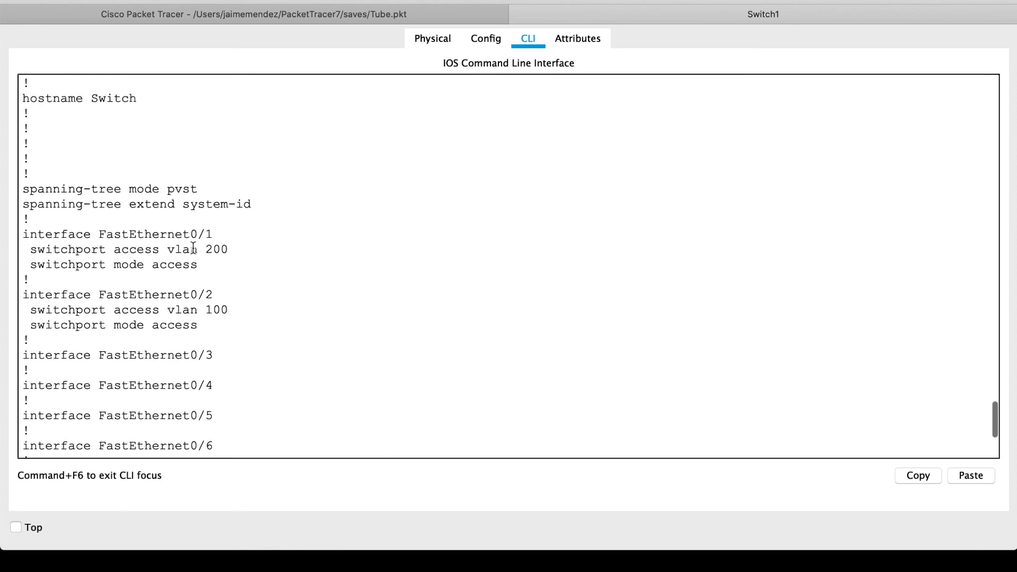
scroll(230, 293, down, 15)
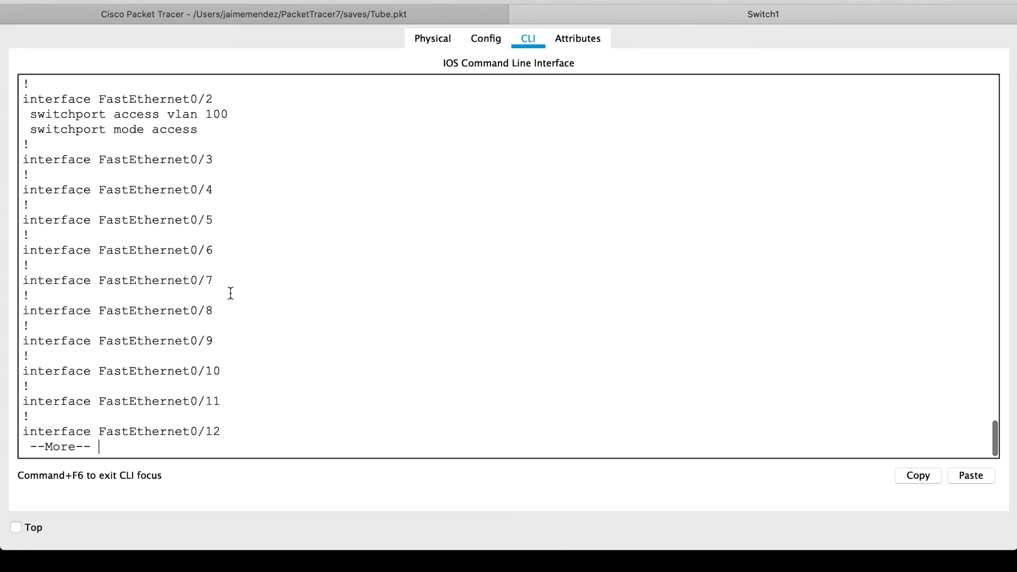
key(space)
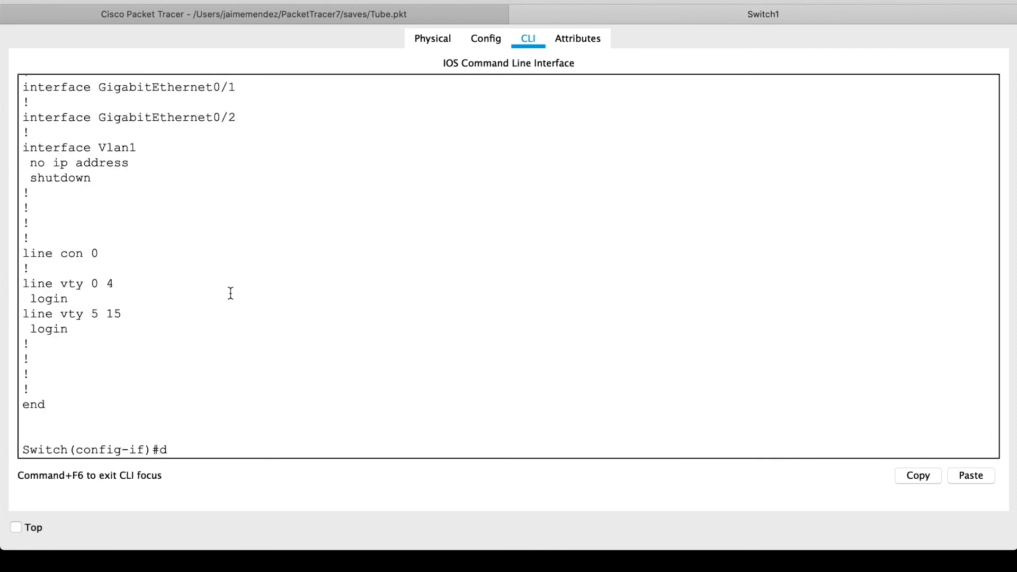
- Give interface fa0/1 the description MGT and exit to global configuration mode
text(des)
key(Tab)
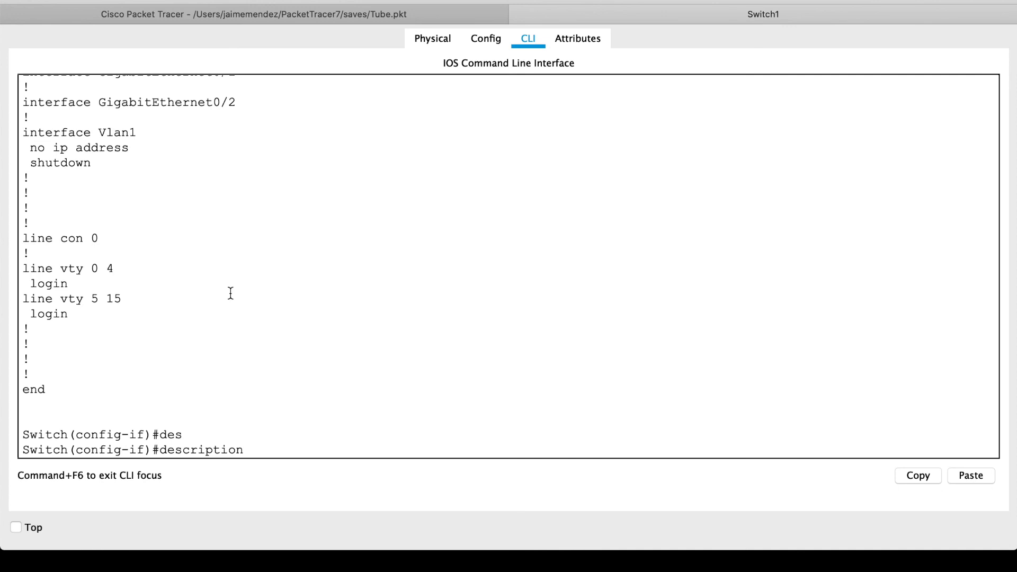
scroll(230, 293, up, 20)
scroll(230, 293, up, 5)
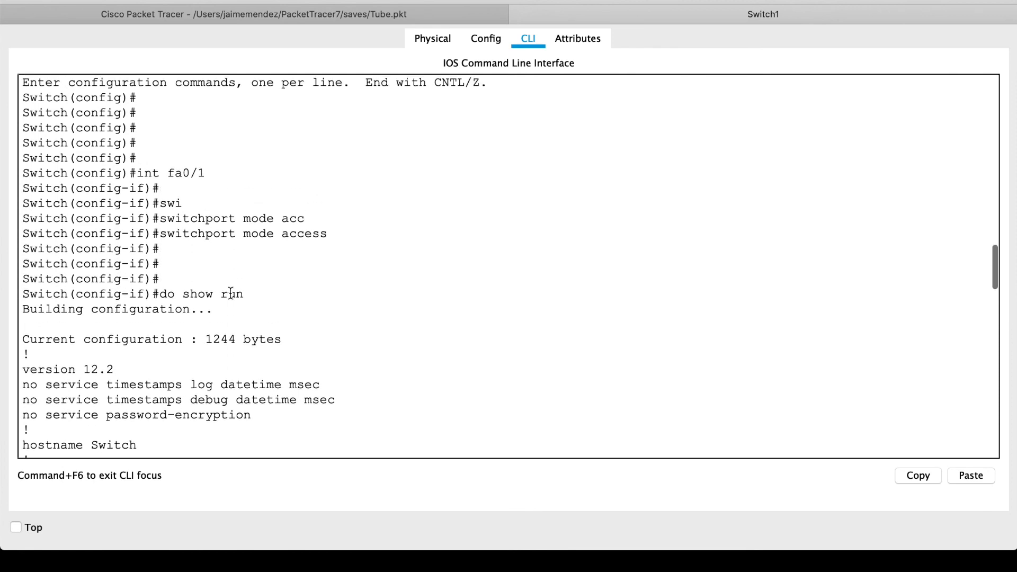
scroll(230, 293, down, 2)
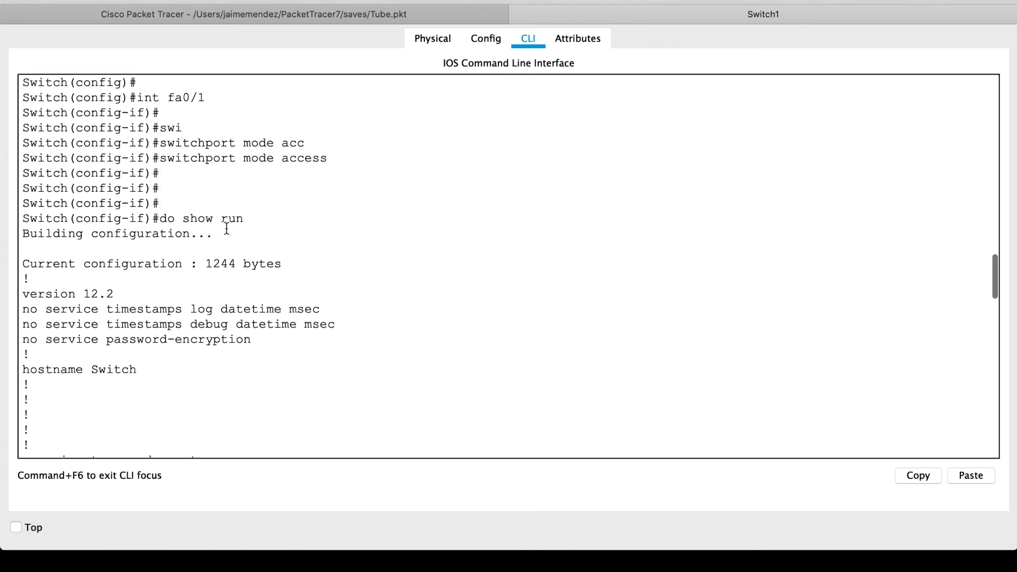
text(des)
key(Tab)
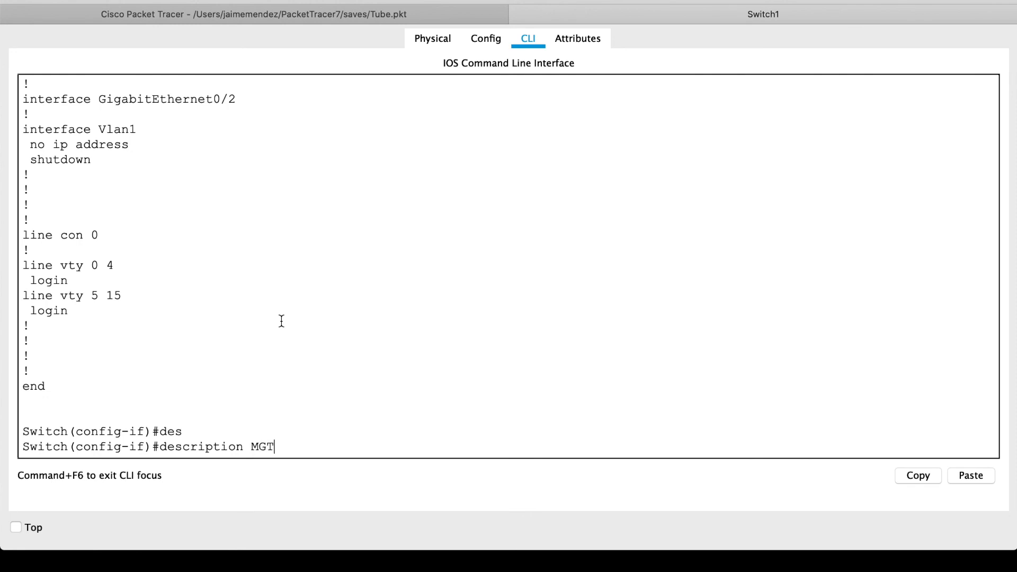
text(MGT)
key(Return)
text(exit)
key(Return)
key(Return)
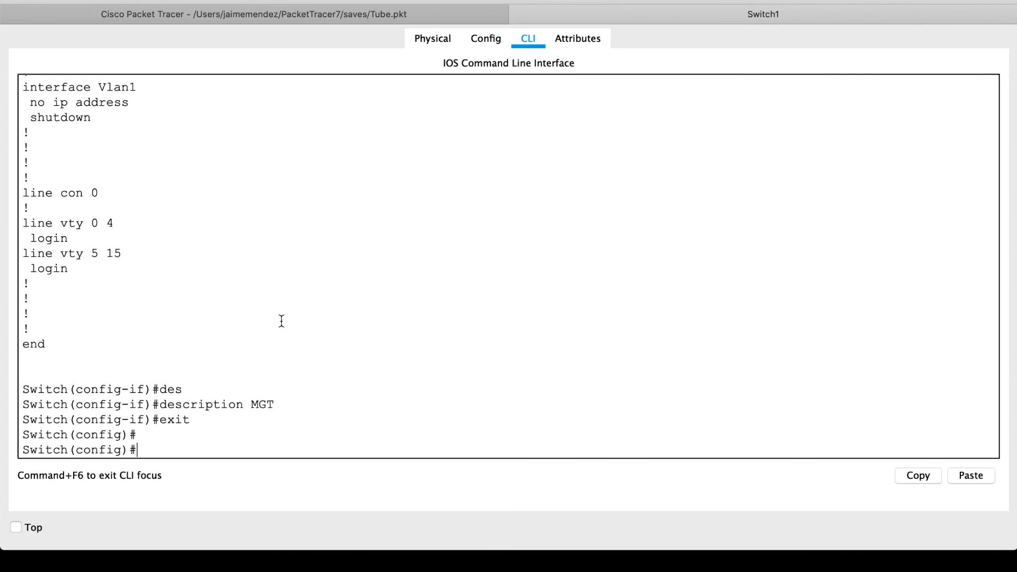
- Open interface fa0/2 for configuration and give it the description USERS
text(int fa0/2)
key(Return)
text(des)
key(Tab)
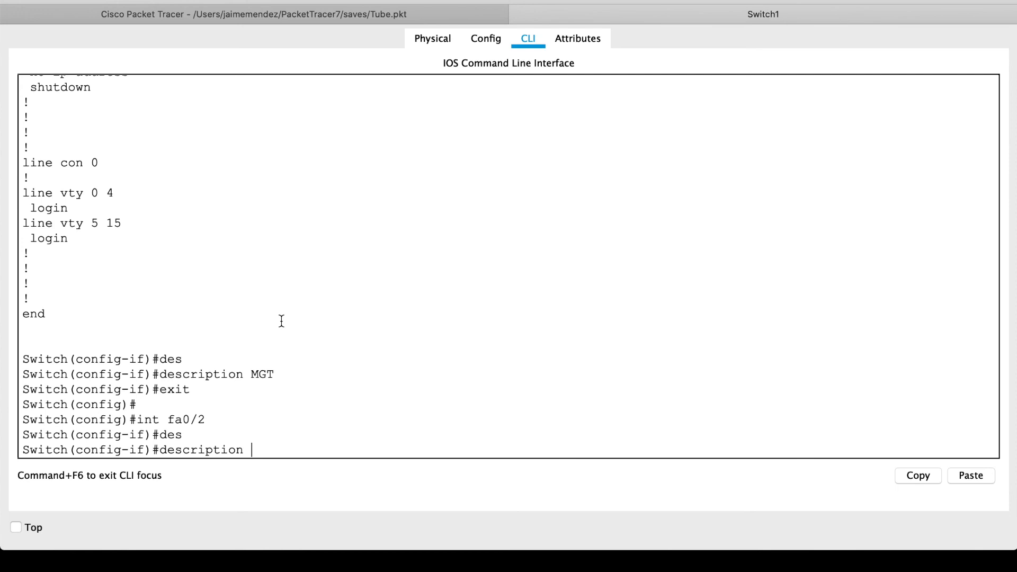
key(Return)
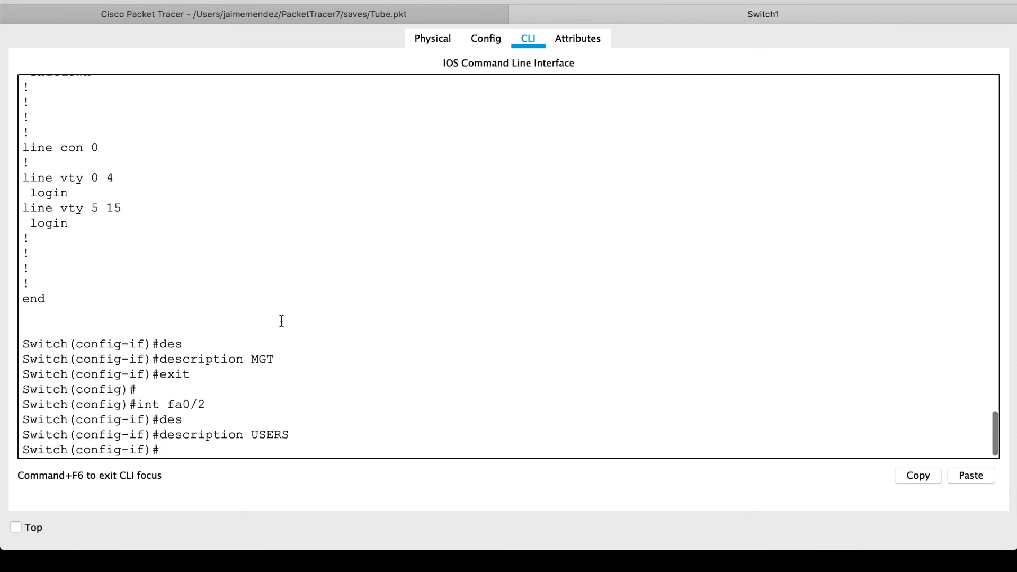
- Exit configuration completely with end, back to Switch1's privileged mode
text(end)
key(Return)
key(Return)
key(Return)
key(Return)
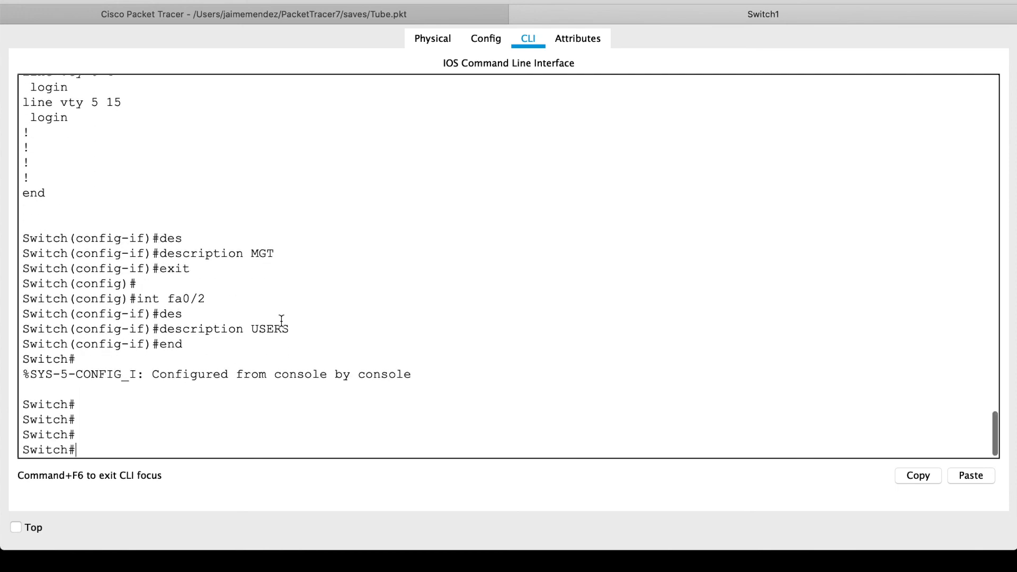
- Show the running configuration and examine the descriptions, VLANs and access modes of FastEthernet0/1 and FastEthernet0/2
text(show run)
key(Return)
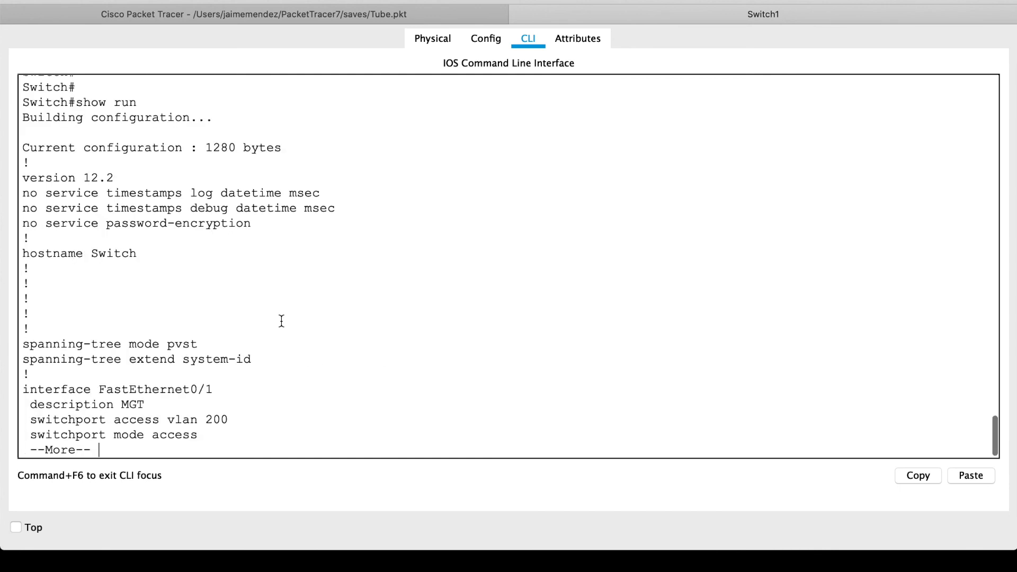
key(Return)
key(Return)
key(Return)
key(Return)
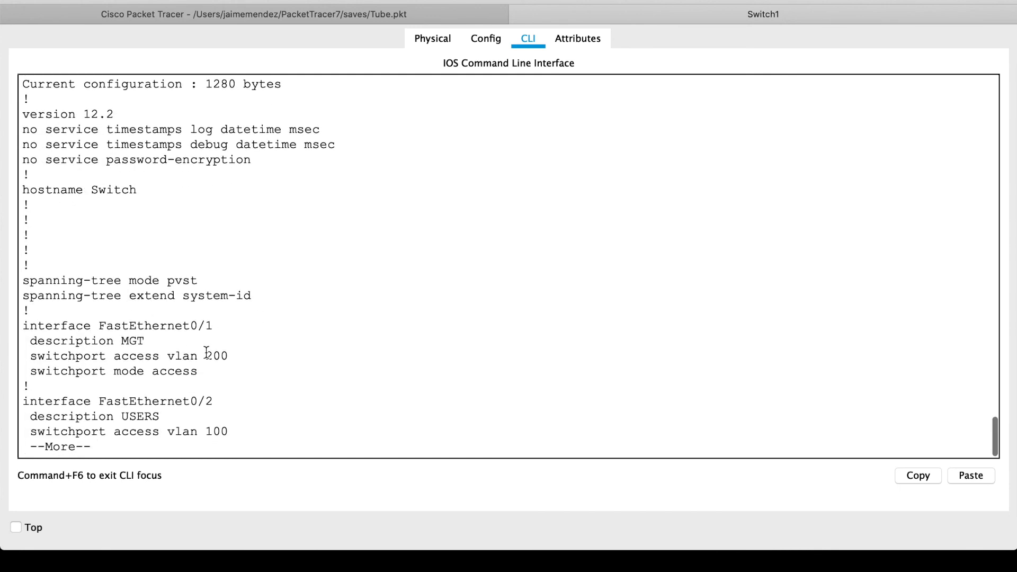
key(space)
scroll(206, 352, up, 10)
scroll(206, 352, up, 3)
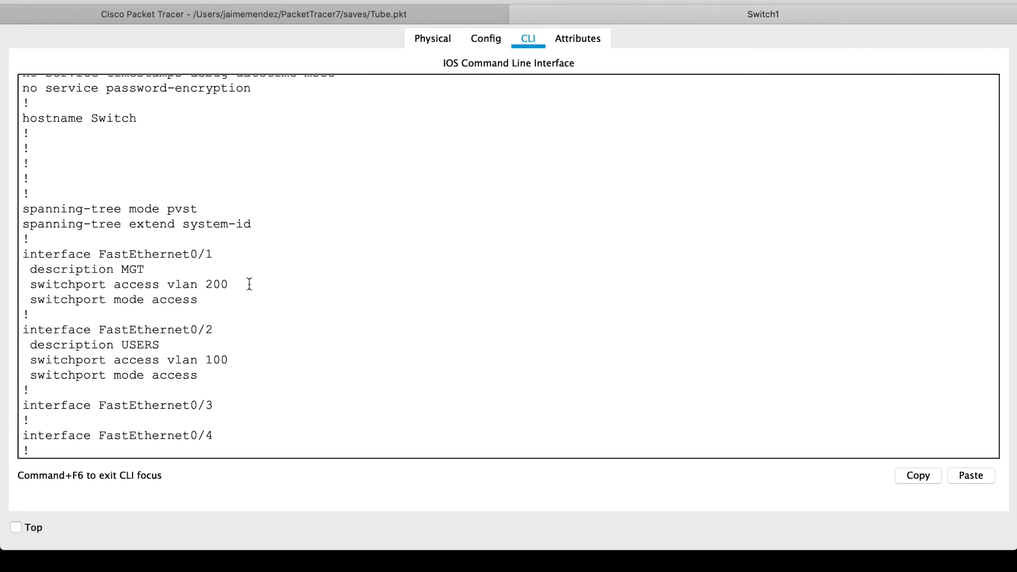
scroll(193, 381, down, 2)
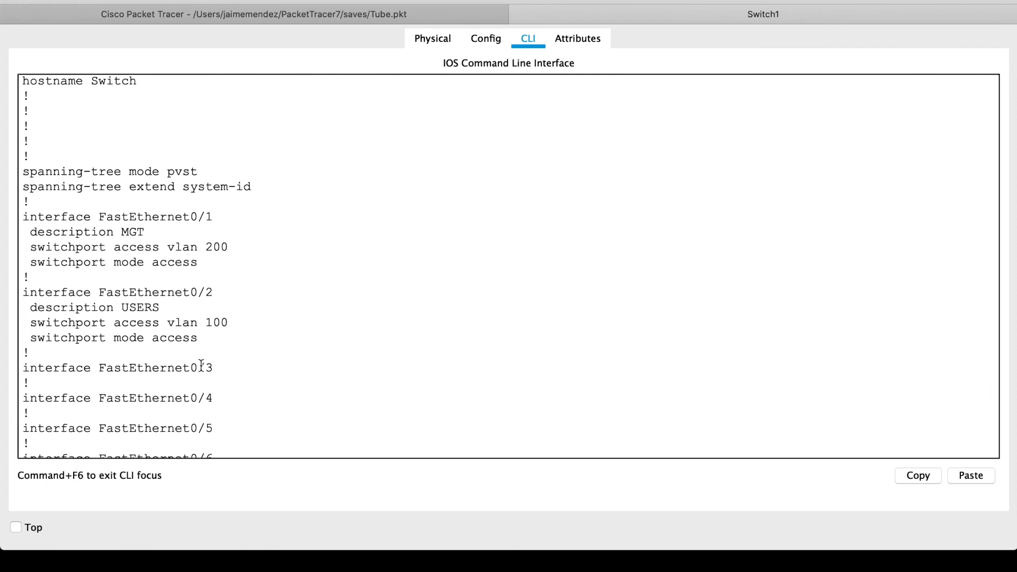
- Return to the topology and move server 192.168.100.9 slightly farther from server 192.168.100.8
click(361, 16)
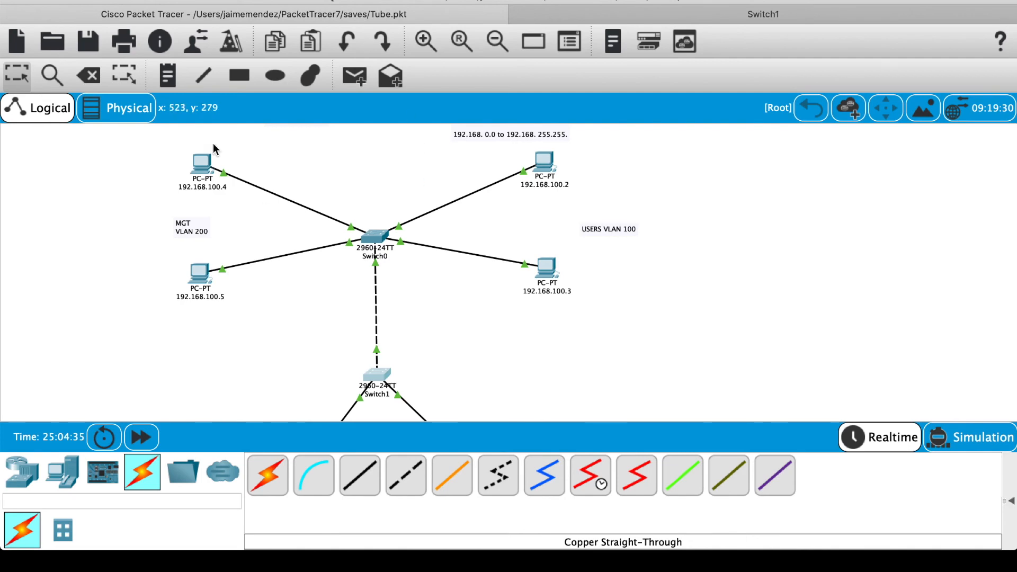
click(47, 1)
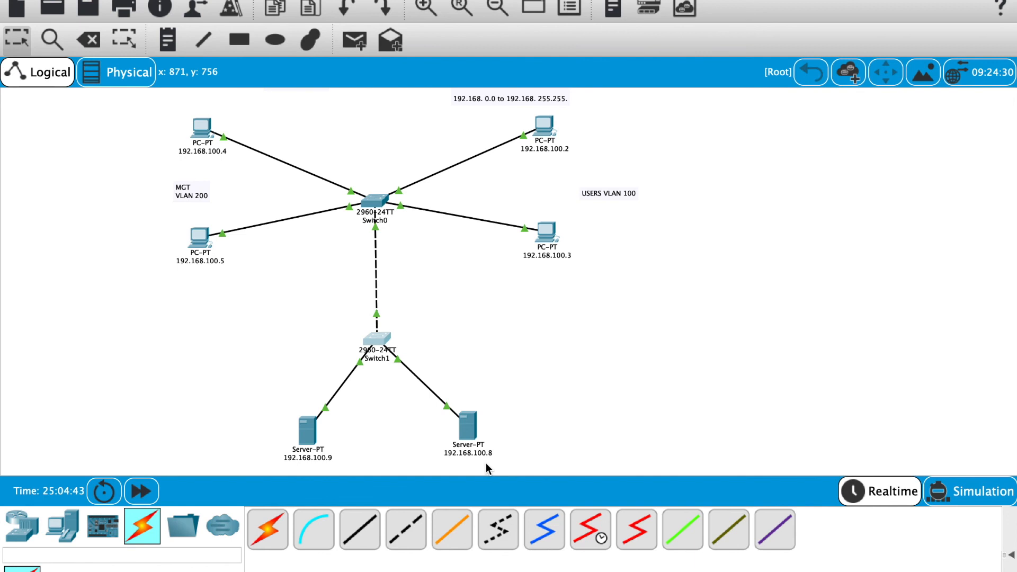
drag(307, 430, 291, 424)
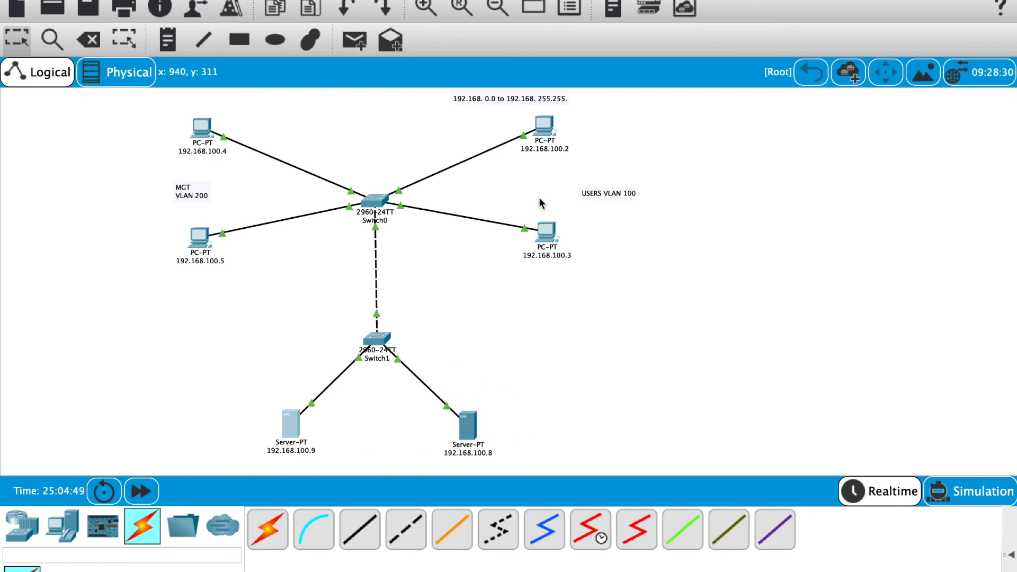
- Open the command prompt of PC 192.168.100.2 and ping server 192.168.100.8
click(548, 130)
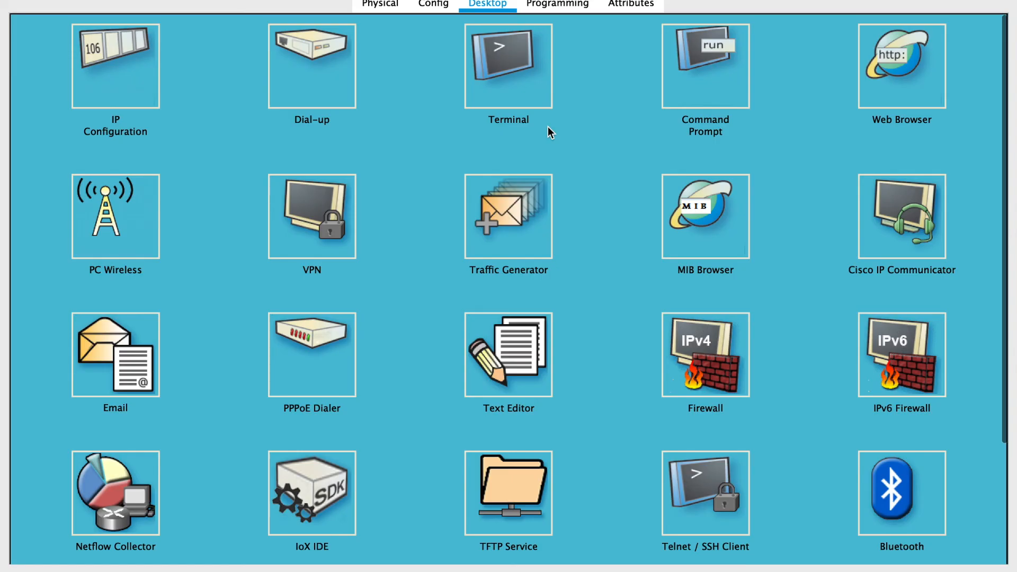
click(711, 68)
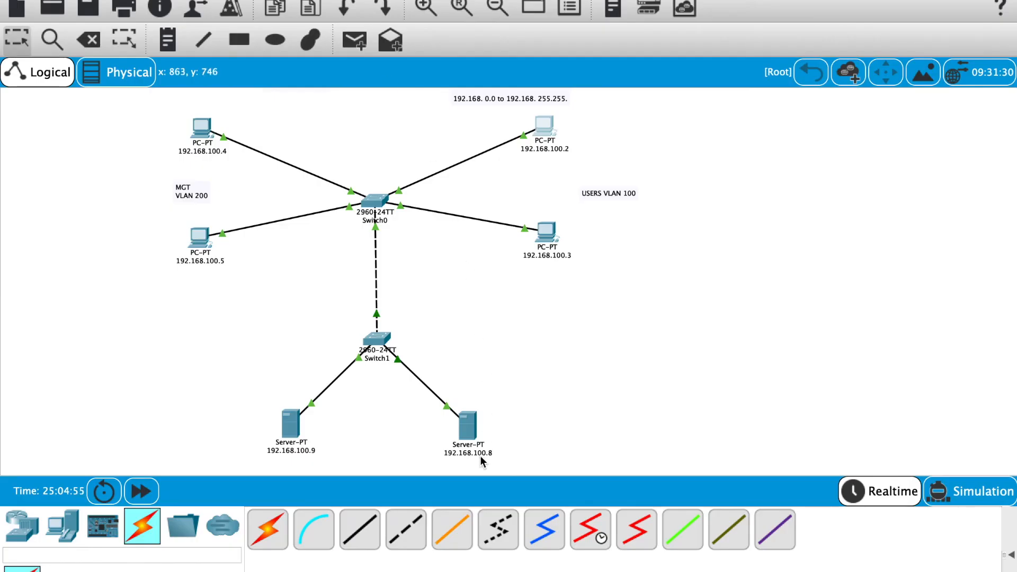
click(551, 130)
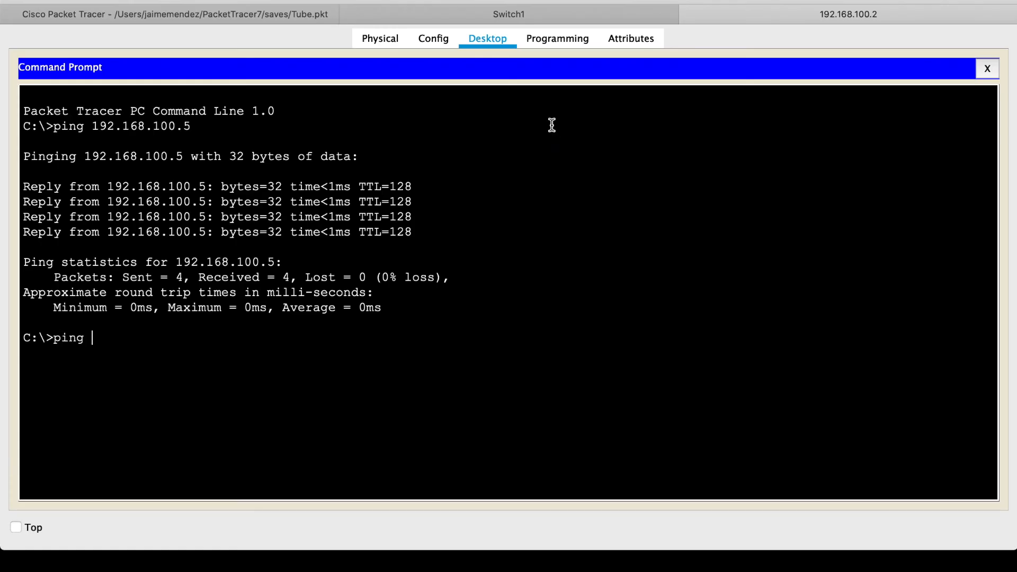
text(ping 192.168.100.8)
key(Return)
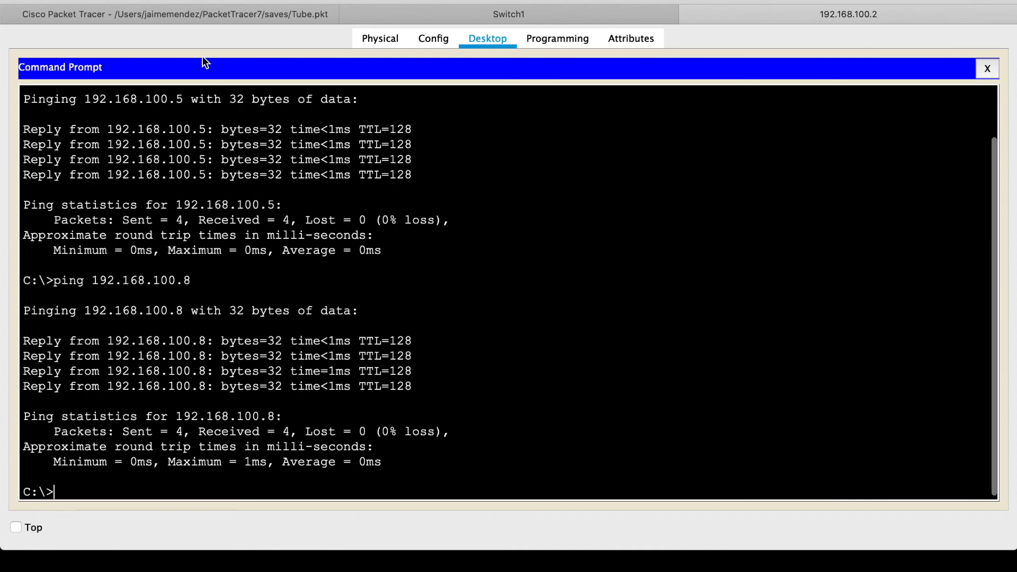
- Return to the topology and check the port labels on the link between Switch1 and server 192.168.100.8
click(191, 14)
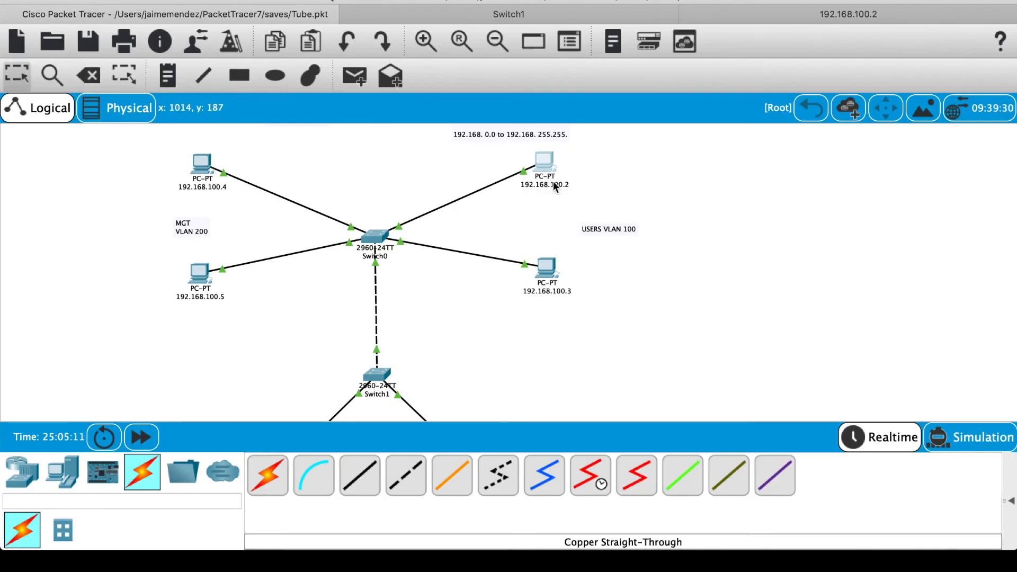
click(43, 0)
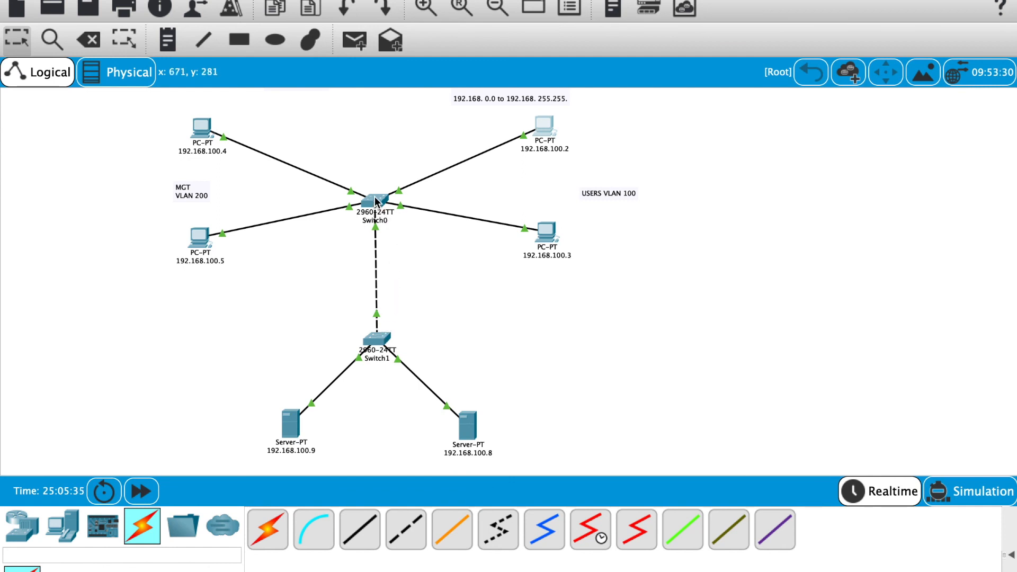
mouse_move(374, 202)
mouse_move(451, 409)
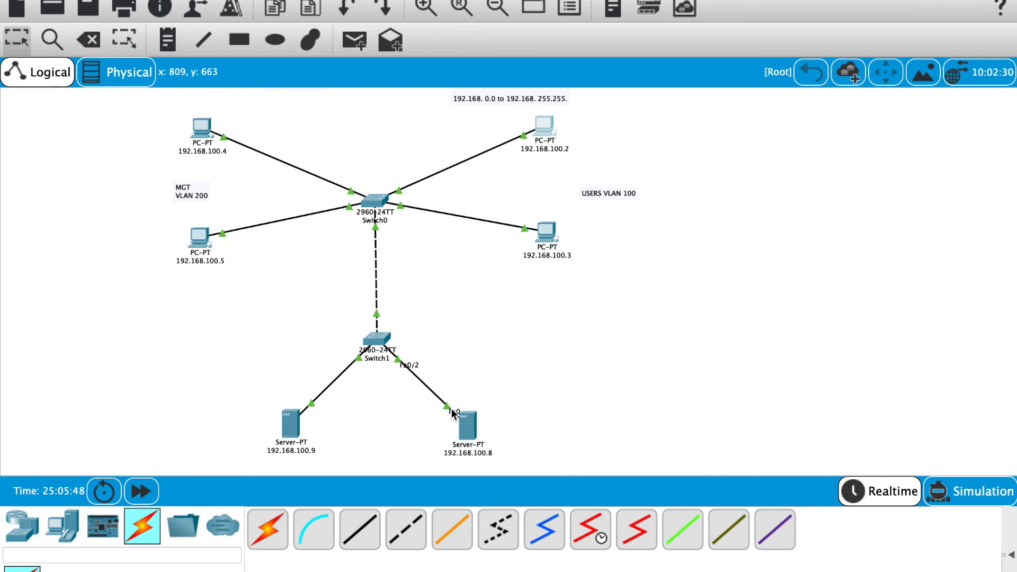